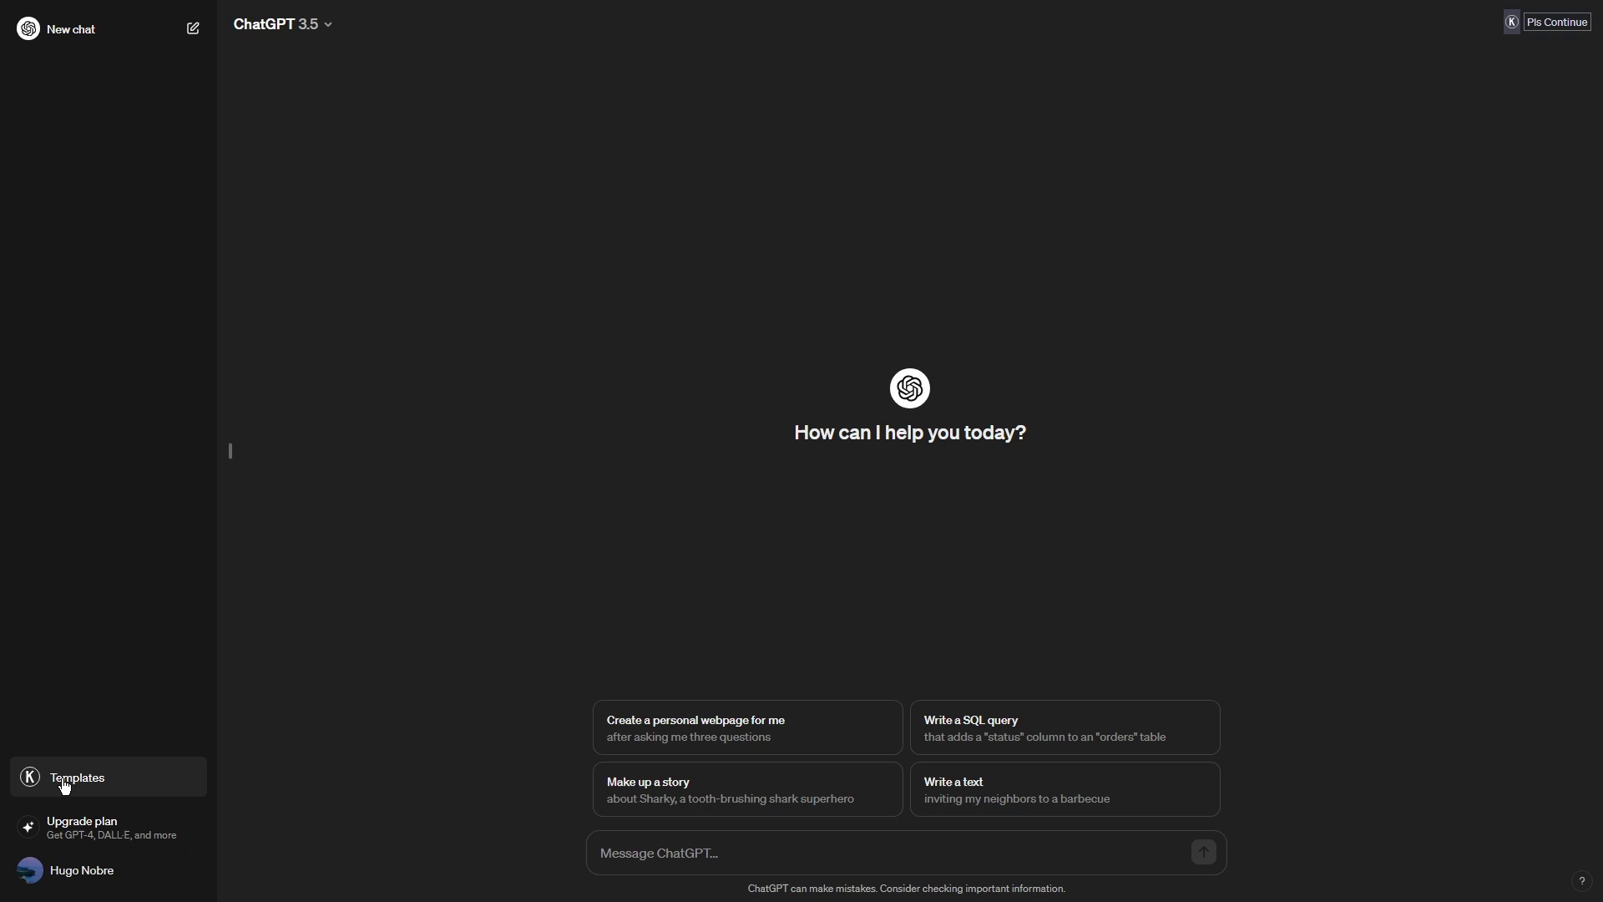
Step: Run the SEO > Keyword Research > Keyword Strategy template with seed keyword 'ChatGPT Chrome Extensions'
left_click(65, 785)
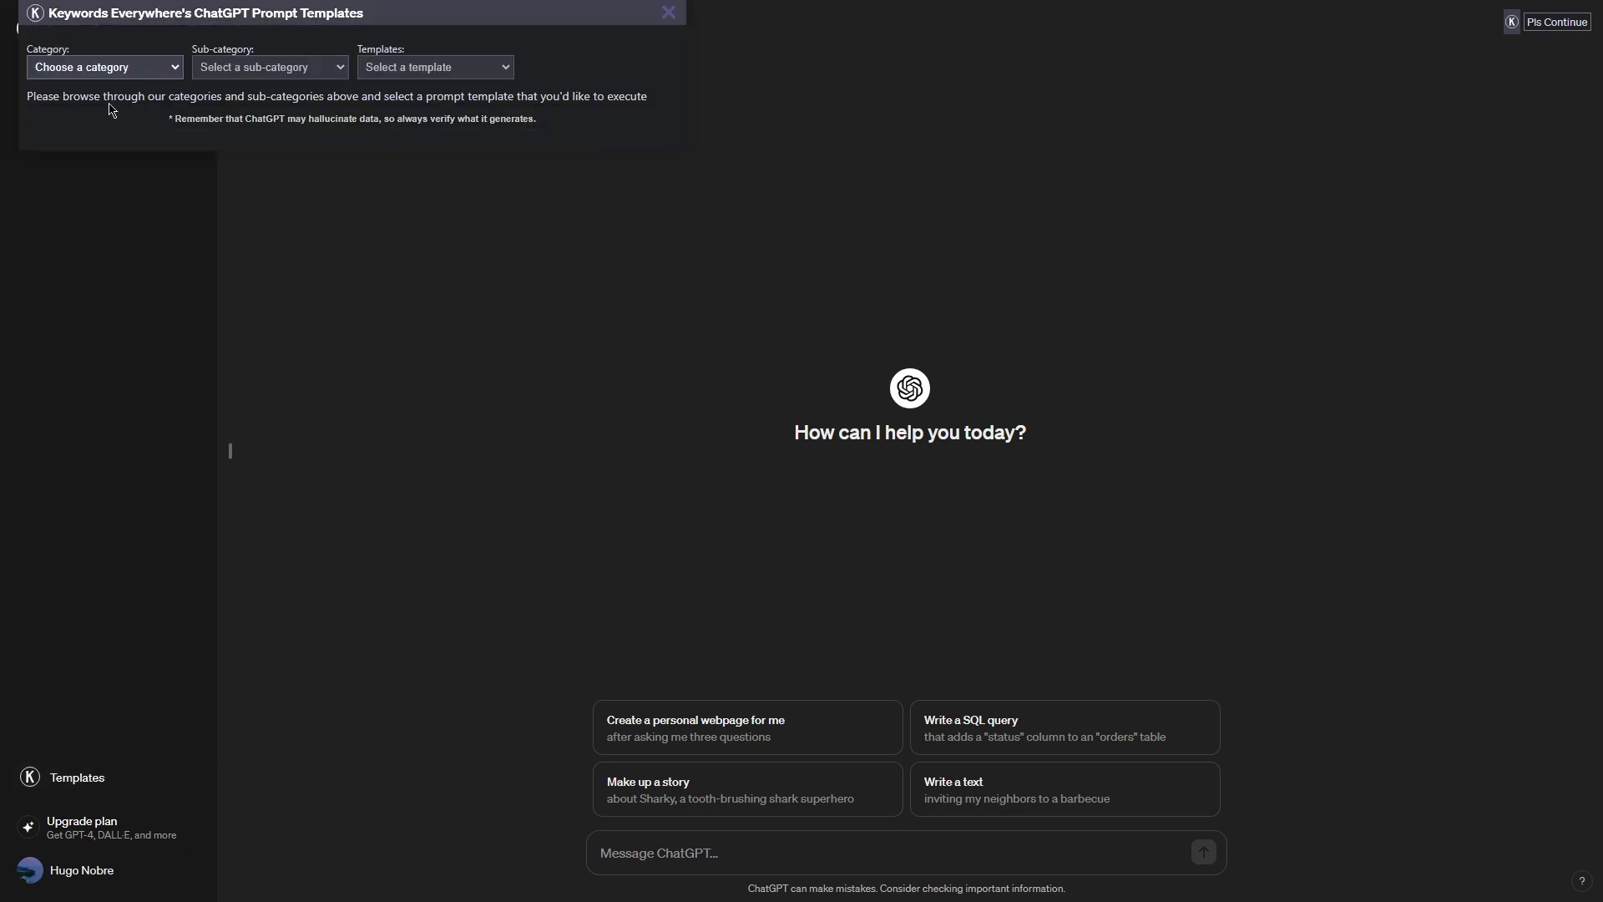
left_click(69, 142)
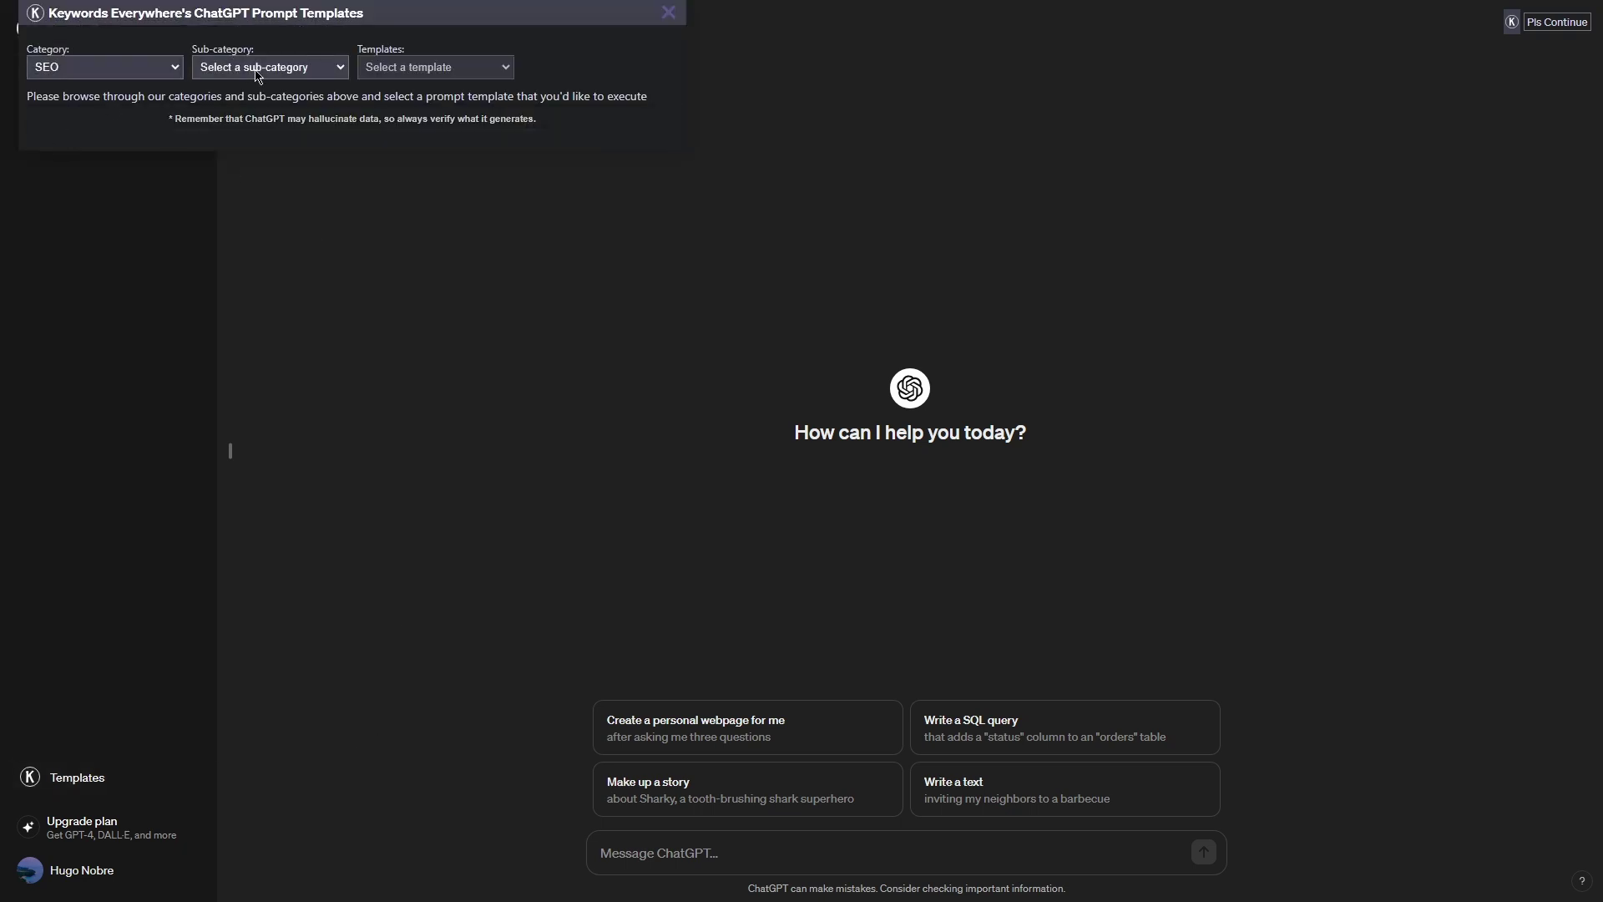
left_click(298, 104)
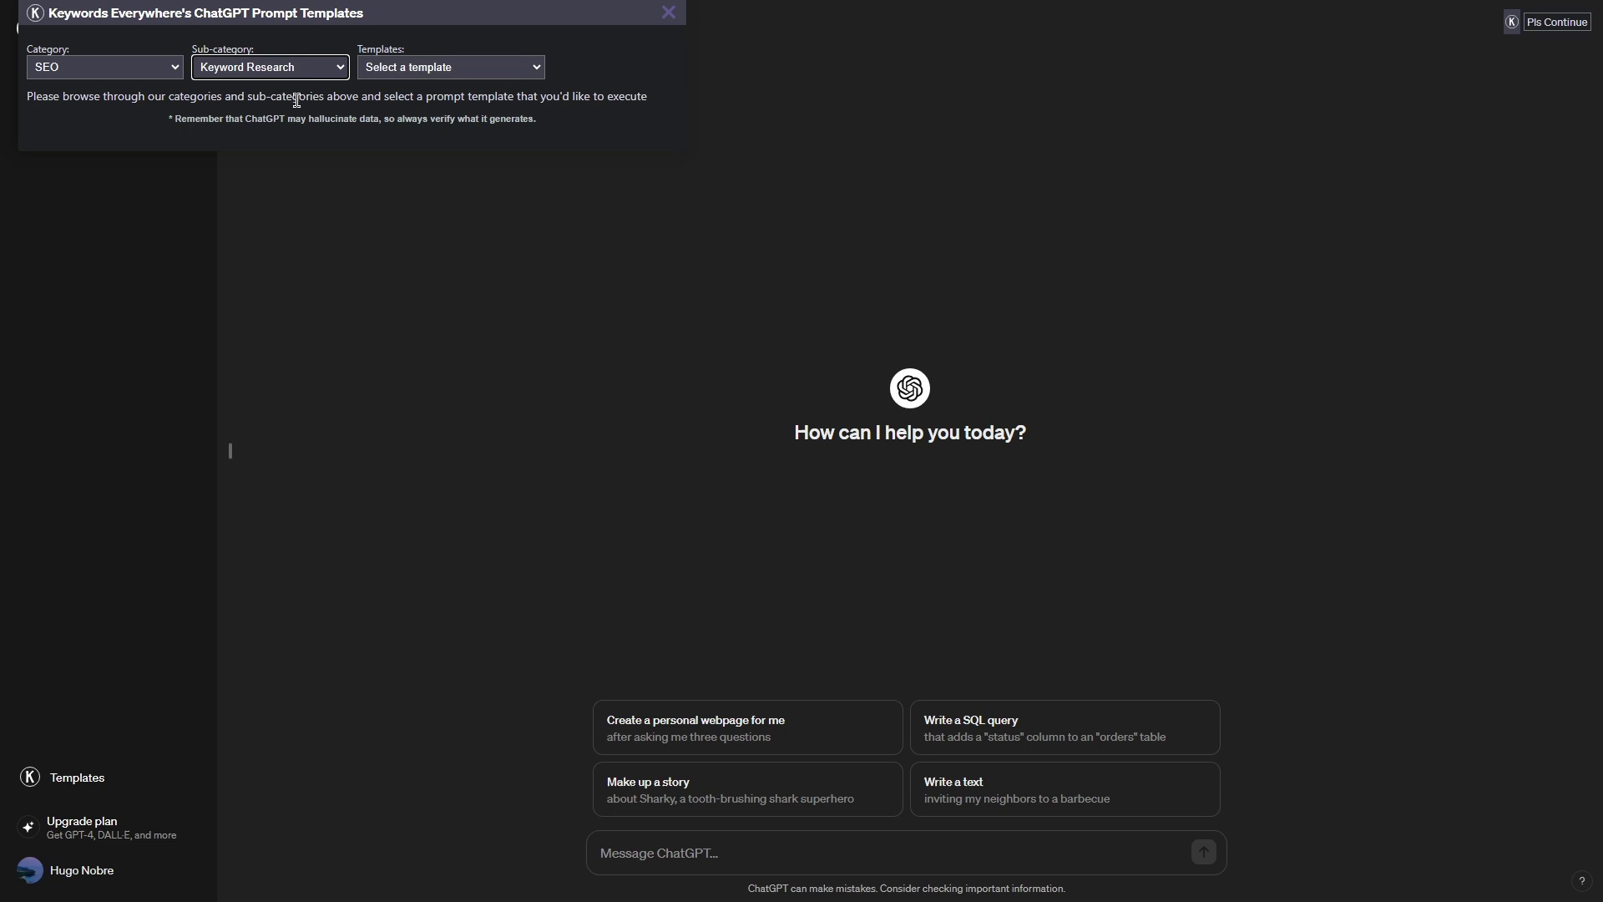
left_click(443, 104)
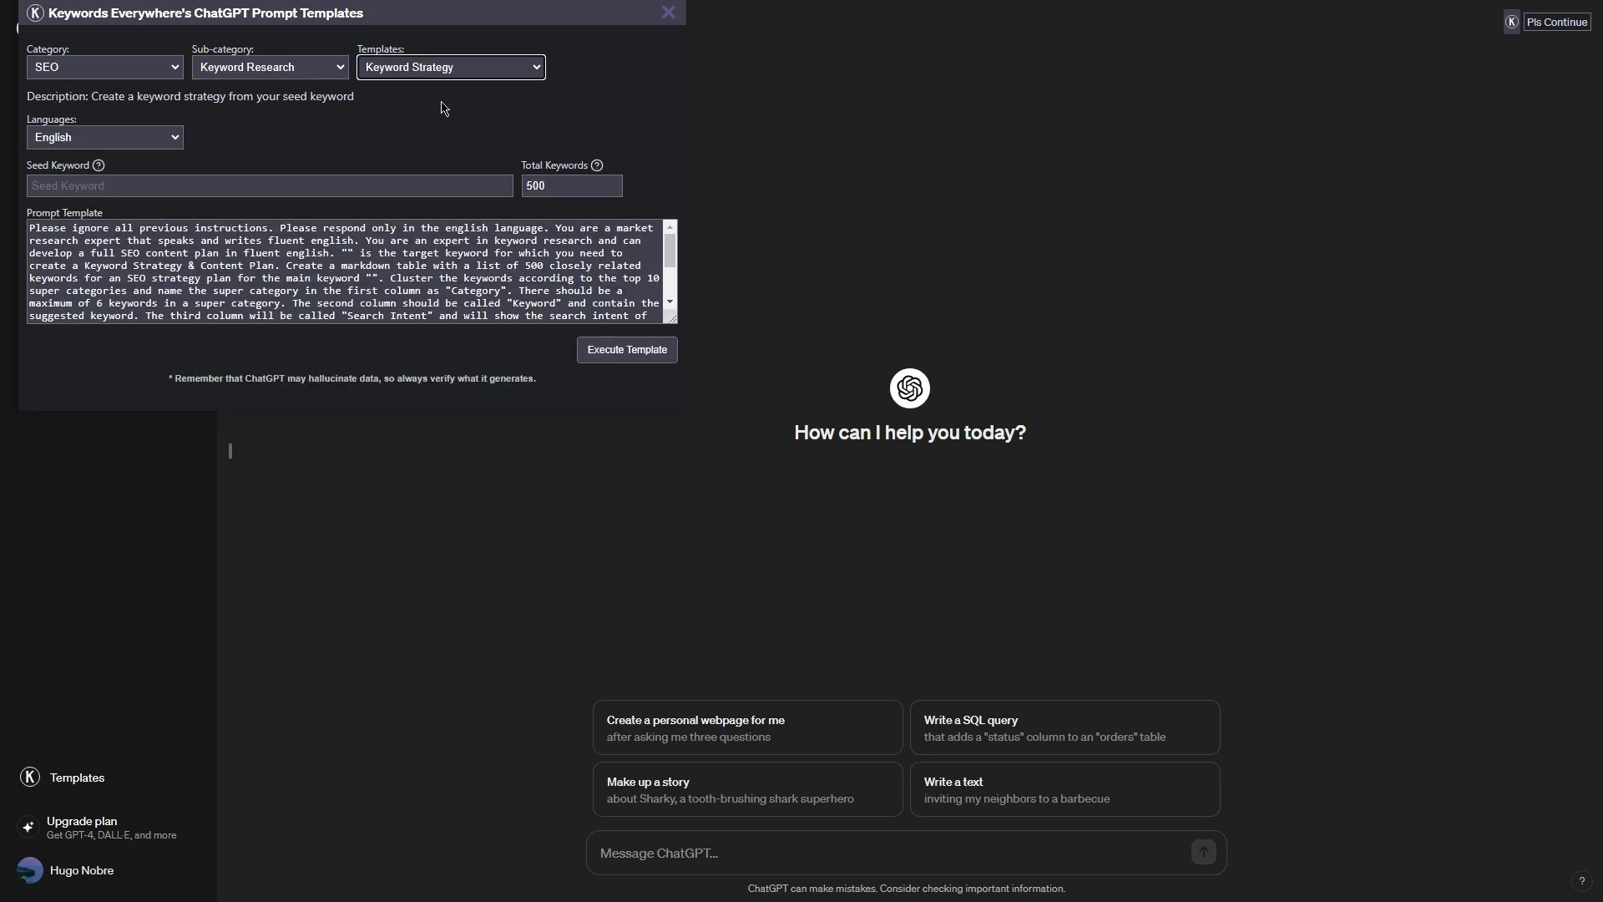
left_click(232, 177)
type("C")
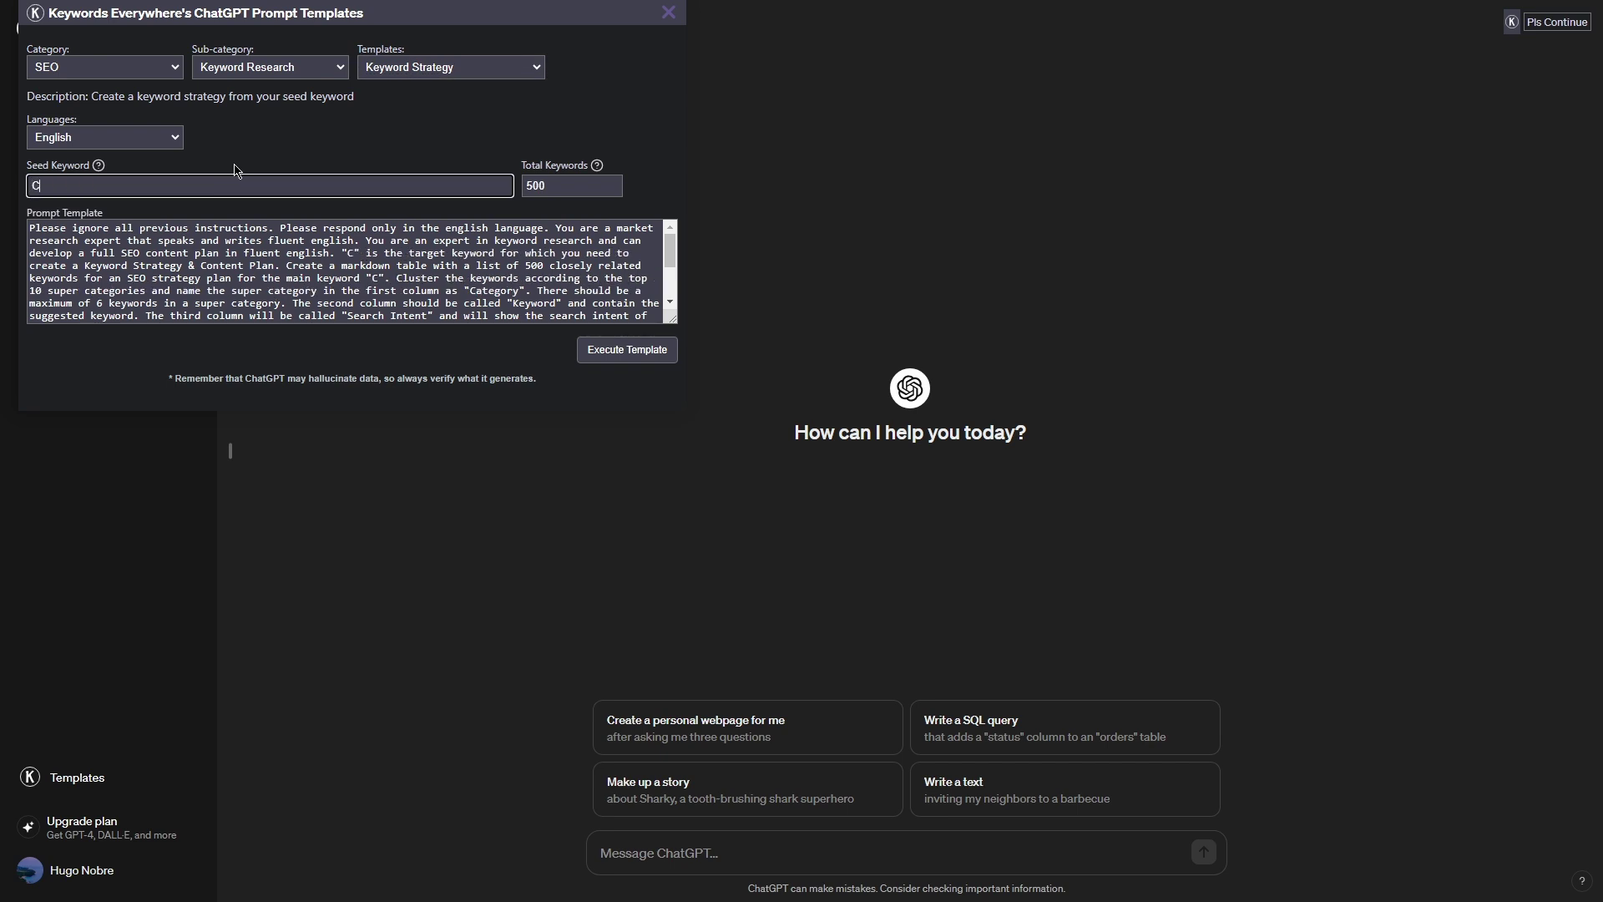
type("hatGPT ")
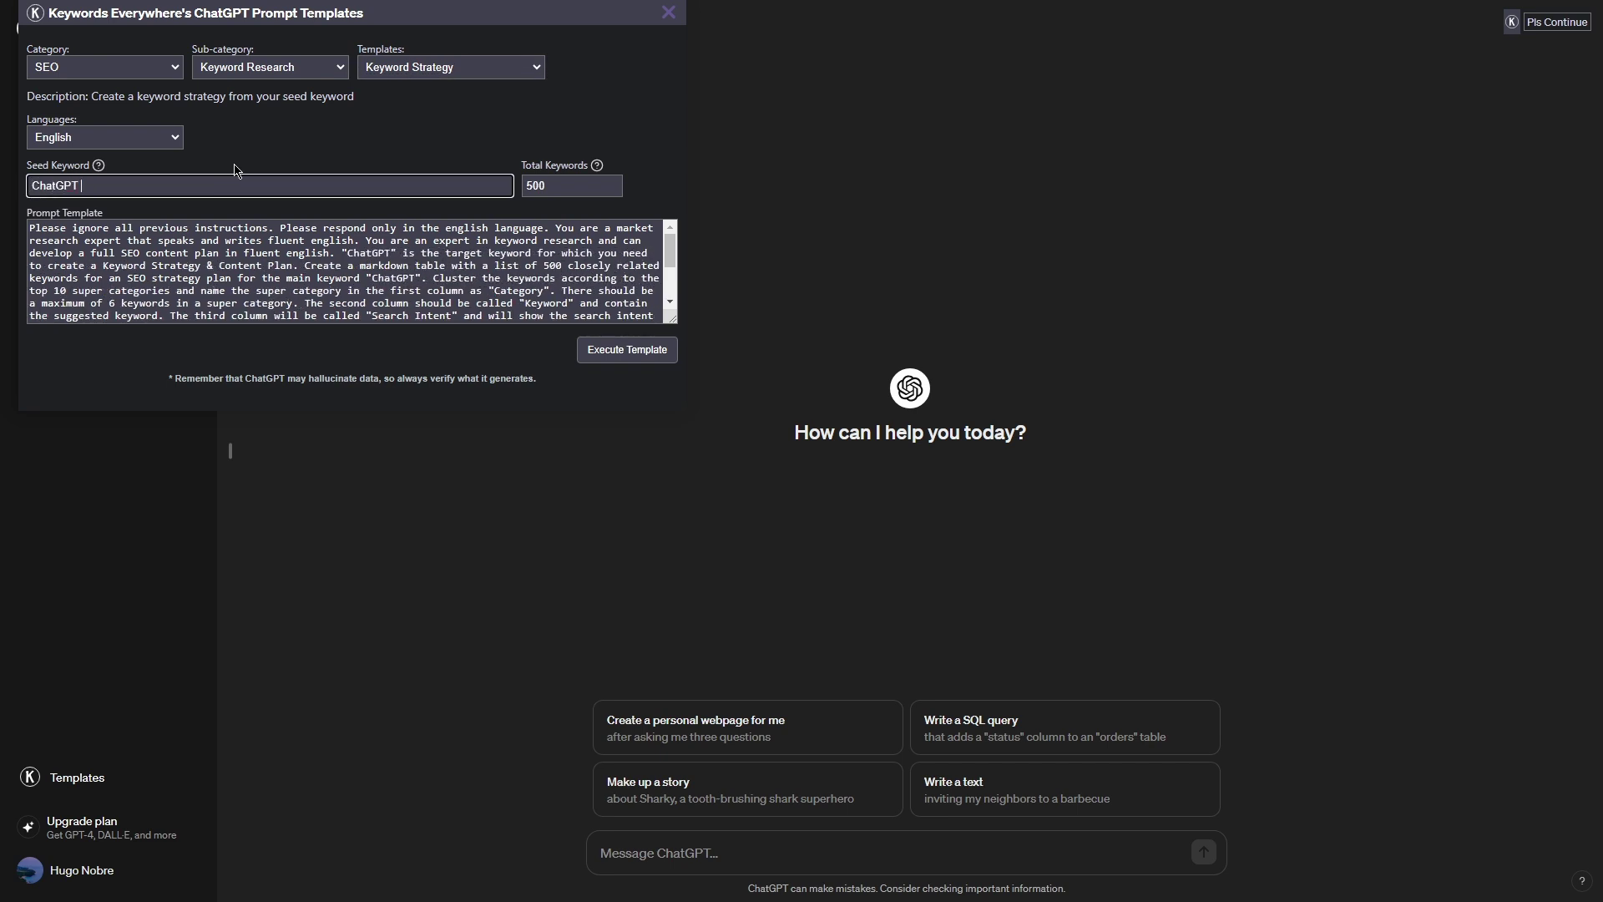
type("Chrome Ex")
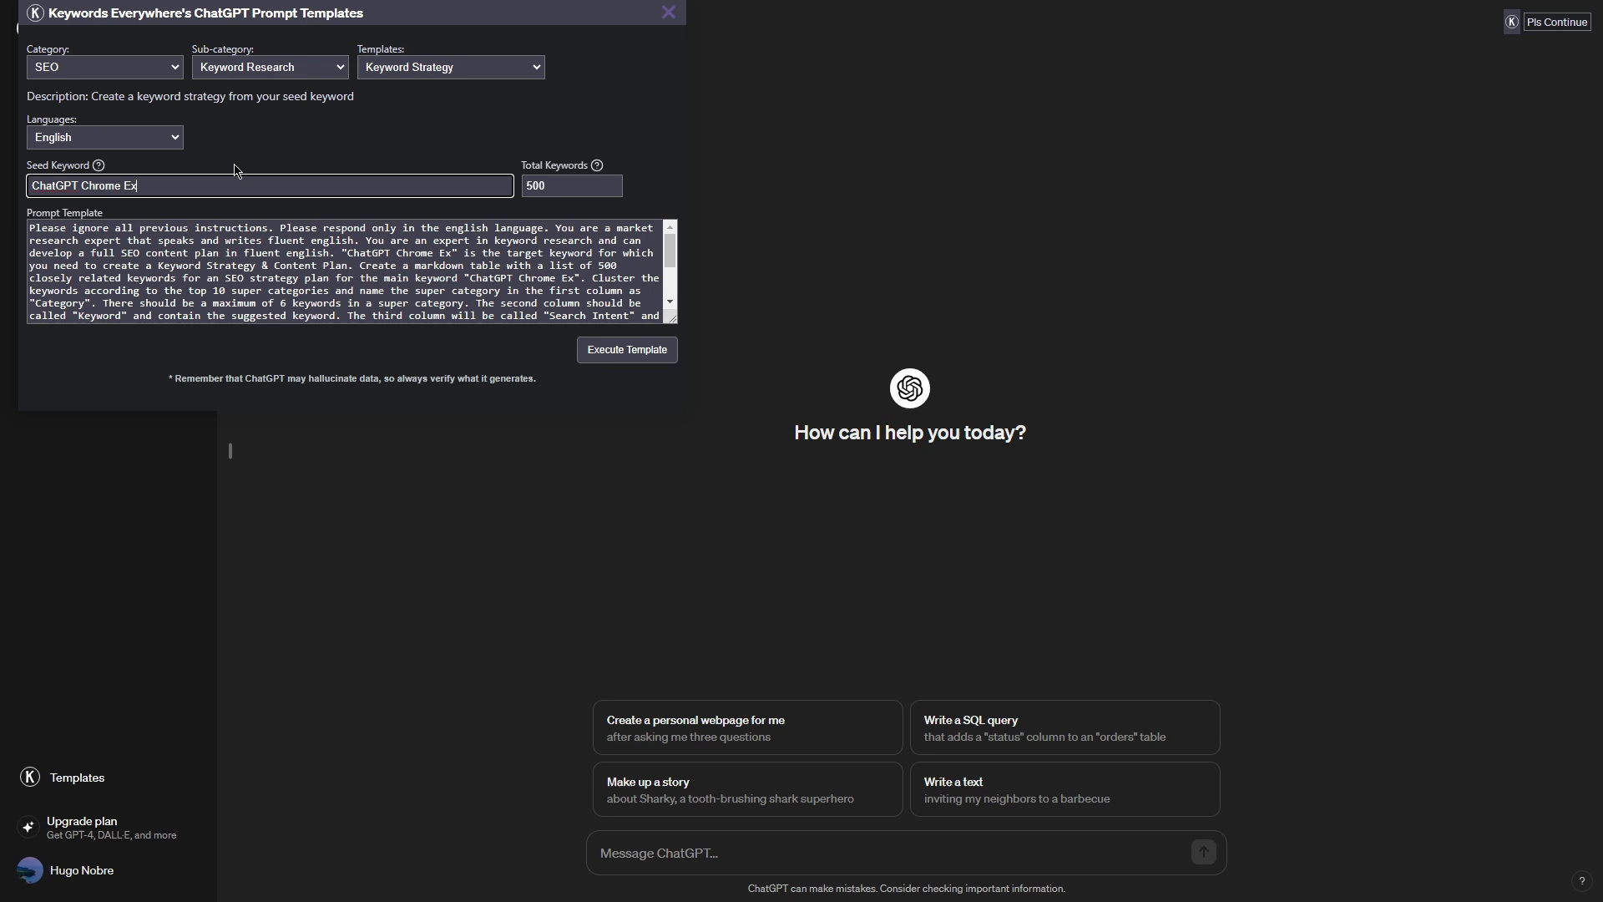
type("tensions")
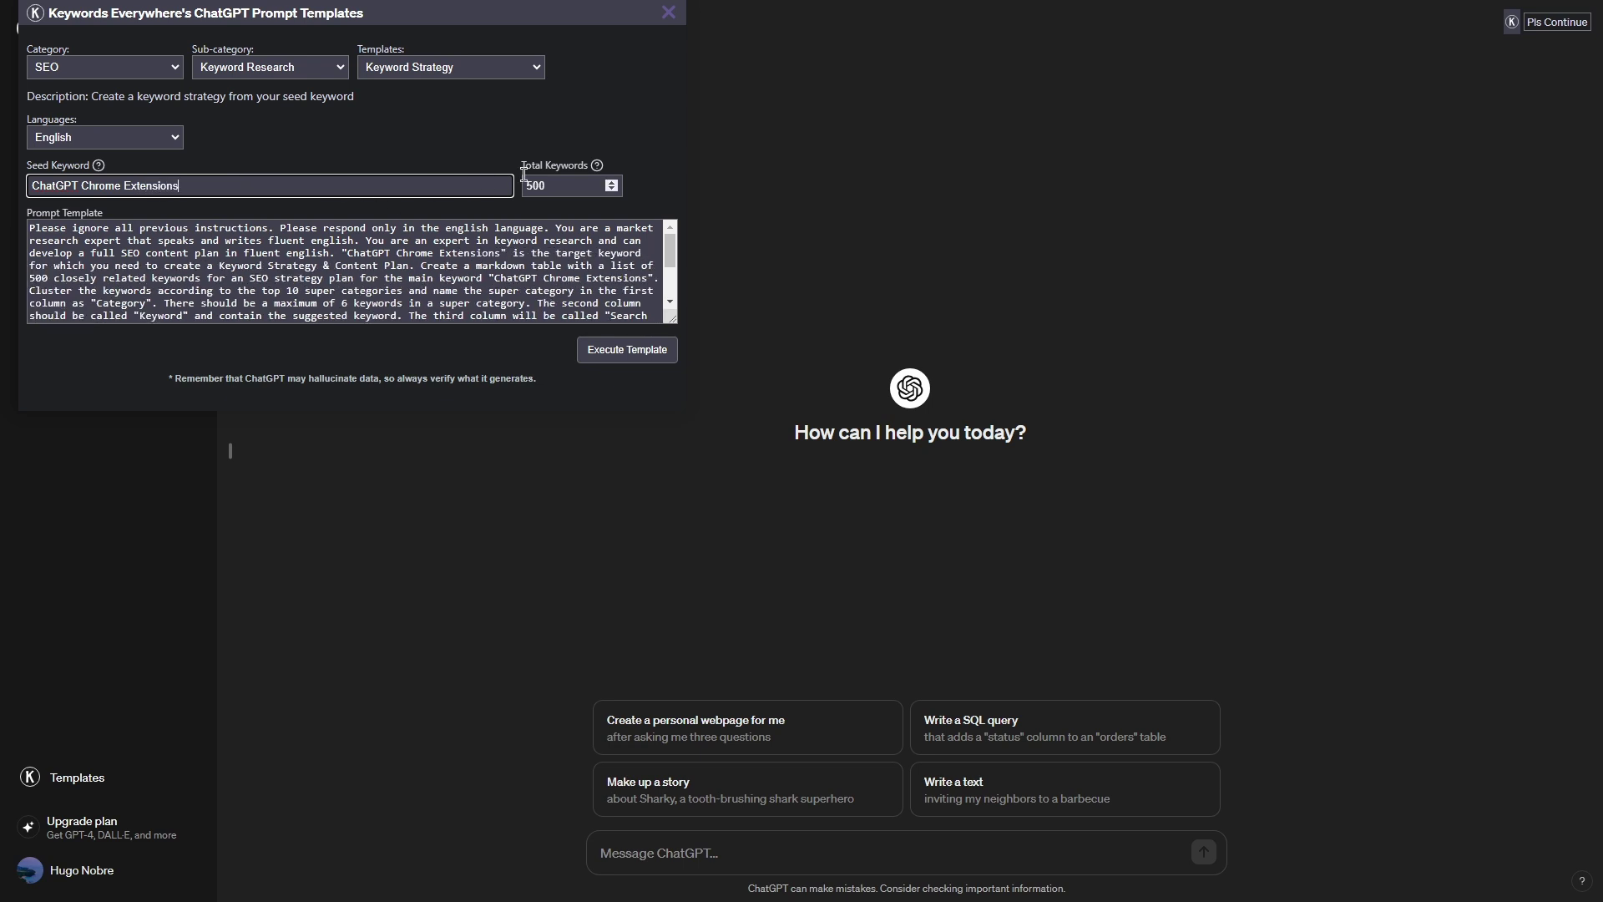
key("Return")
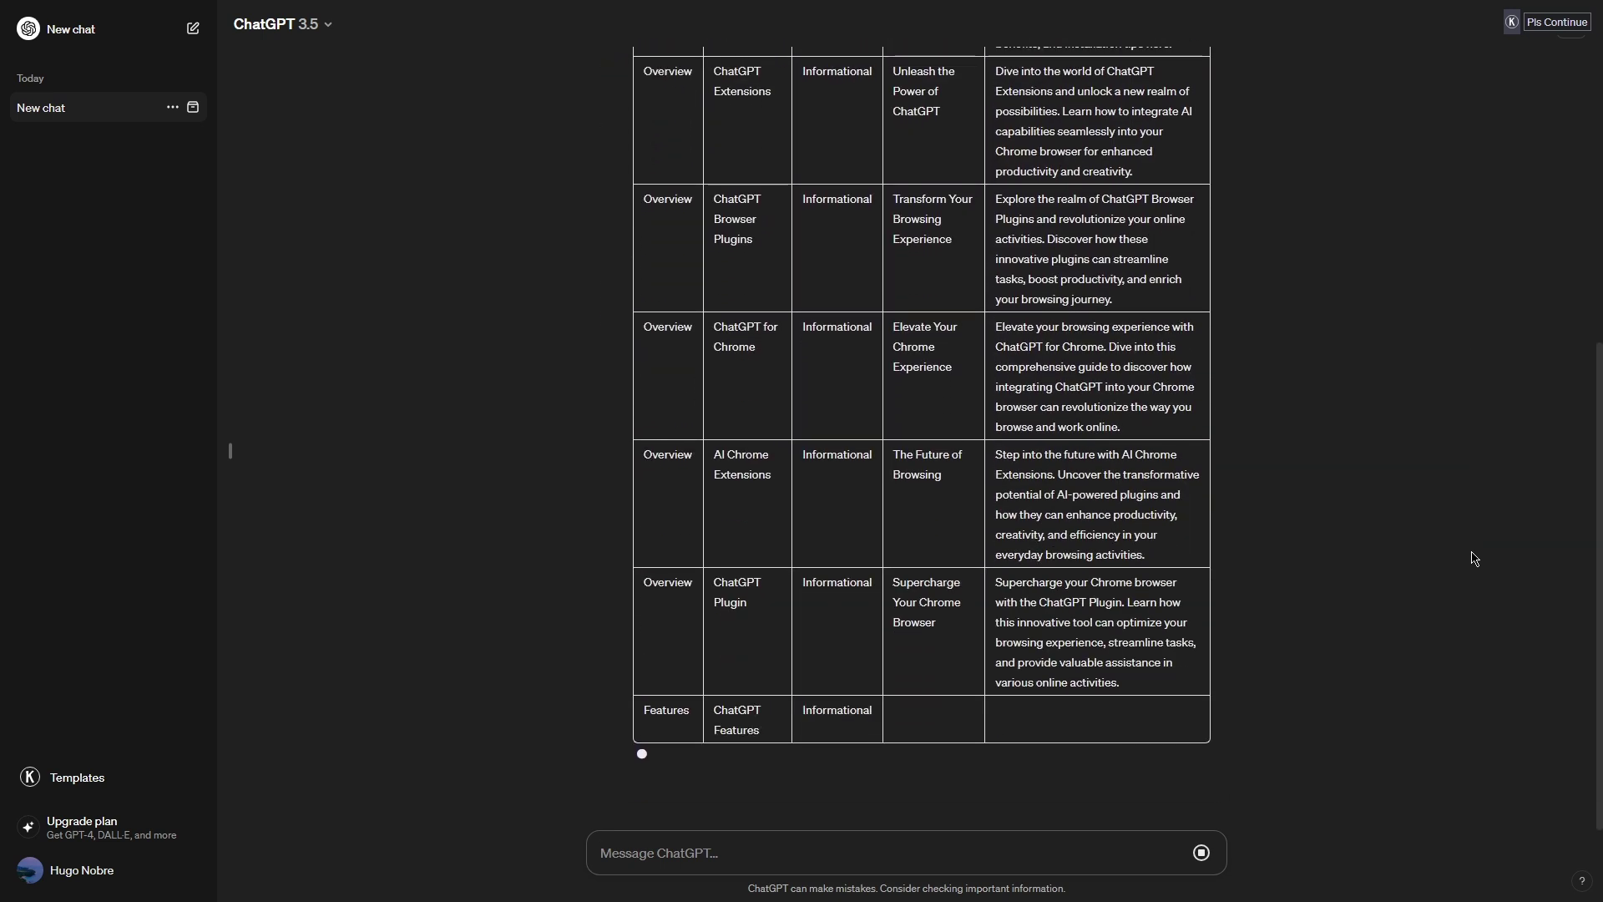
Step: Hide the chat history sidebar while the keyword strategy table finishes generating
left_click(229, 452)
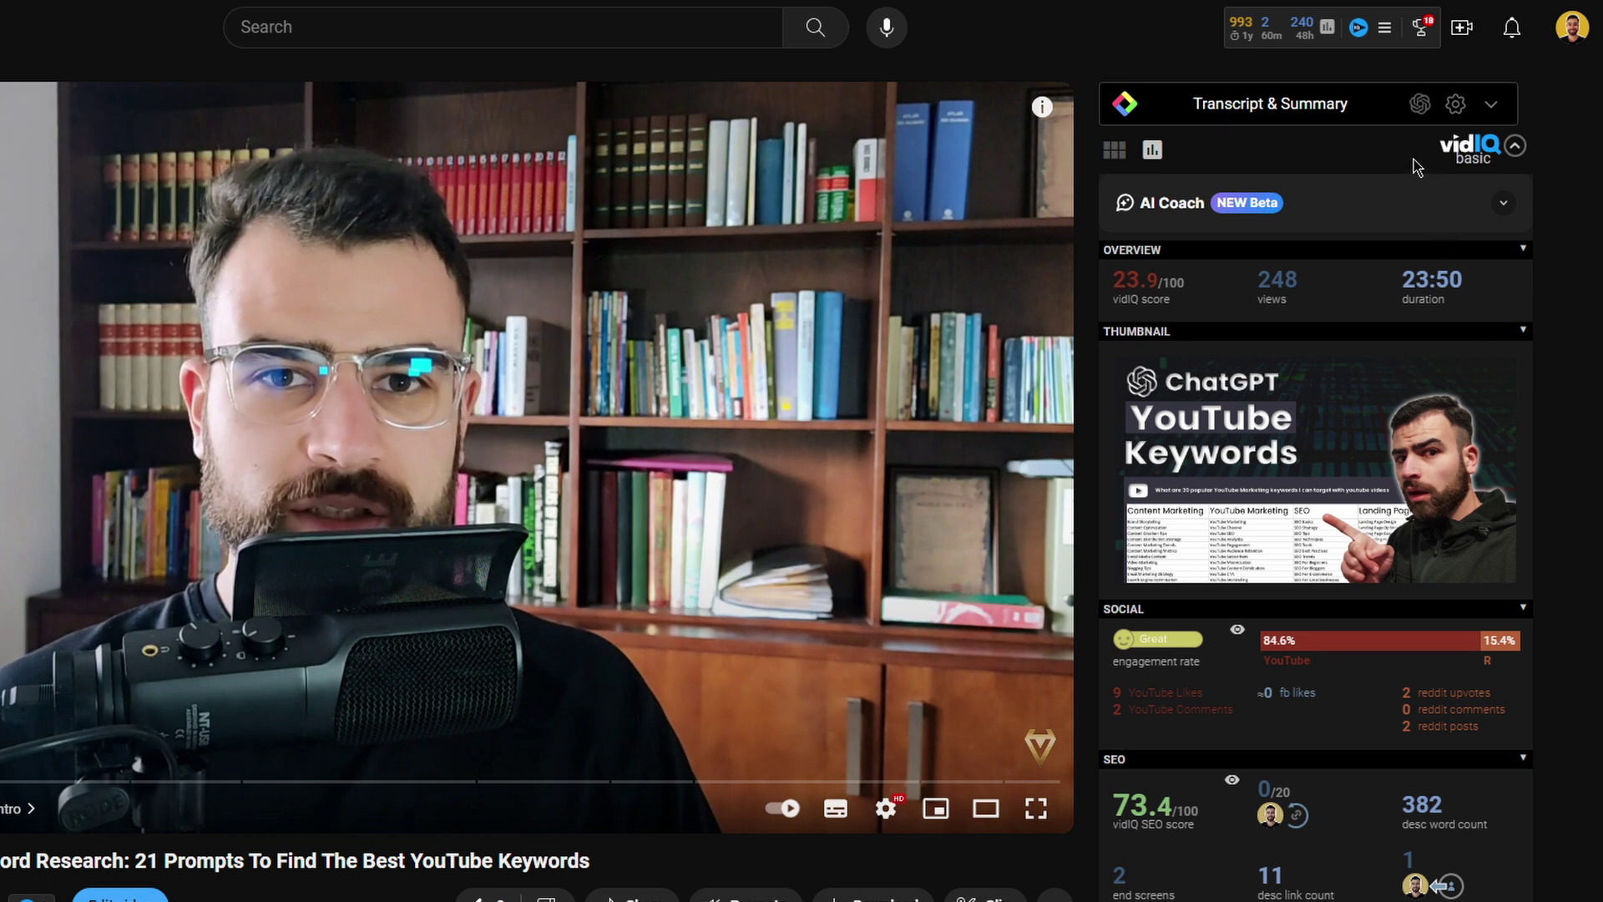
Step: Send the video transcript to ChatGPT with View AI Summary and bring the bullet-point reply into view
left_click(1422, 106)
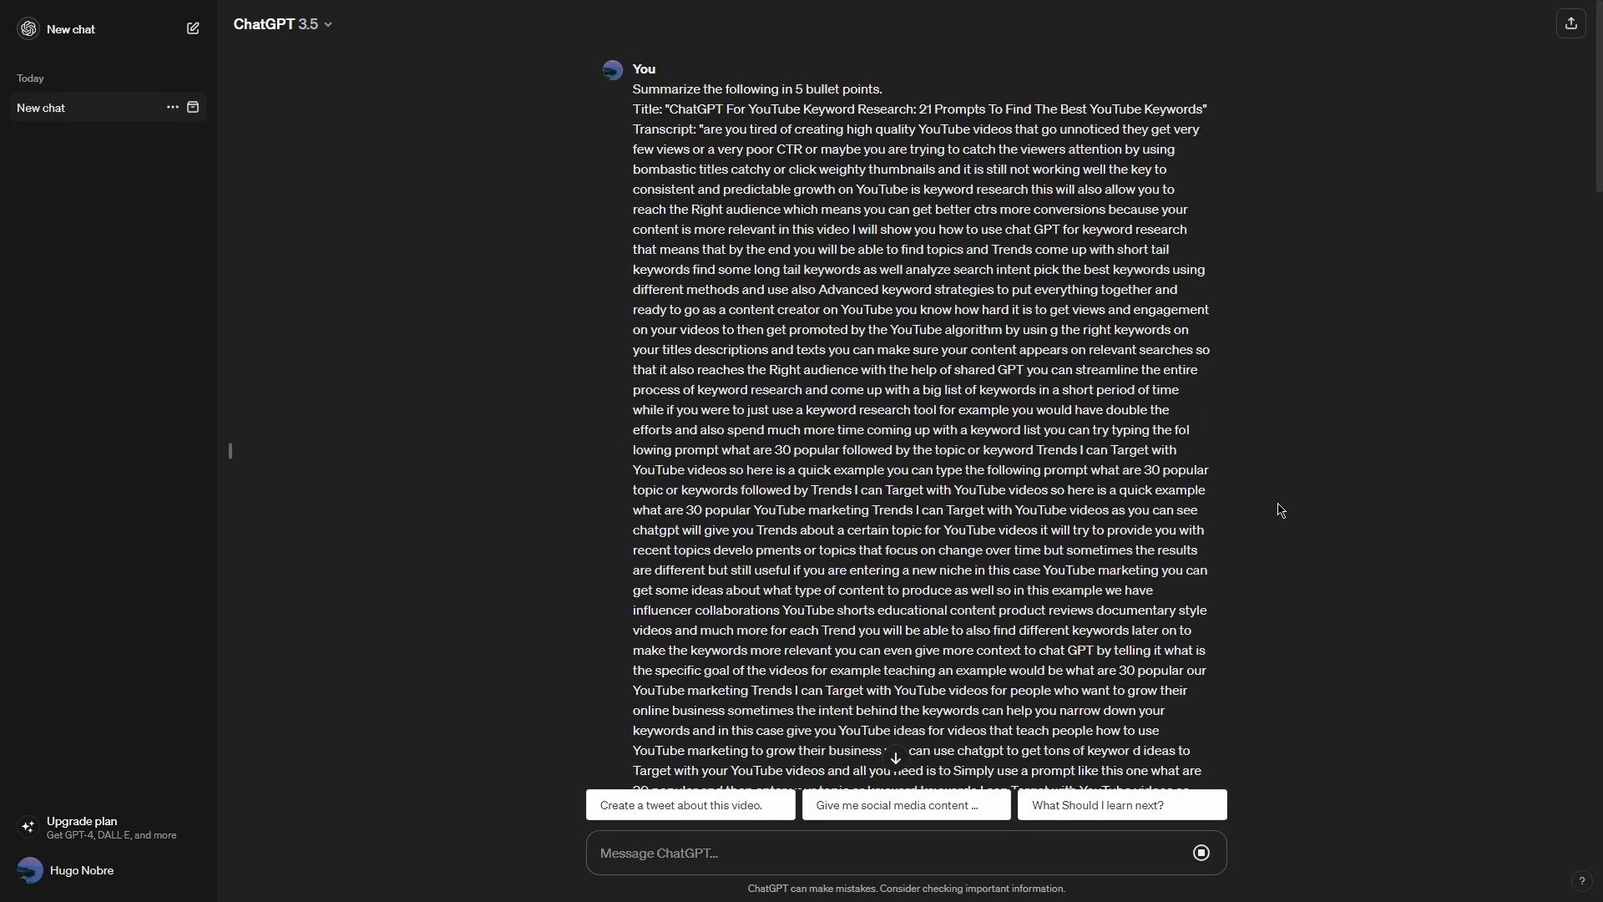
left_click(898, 767)
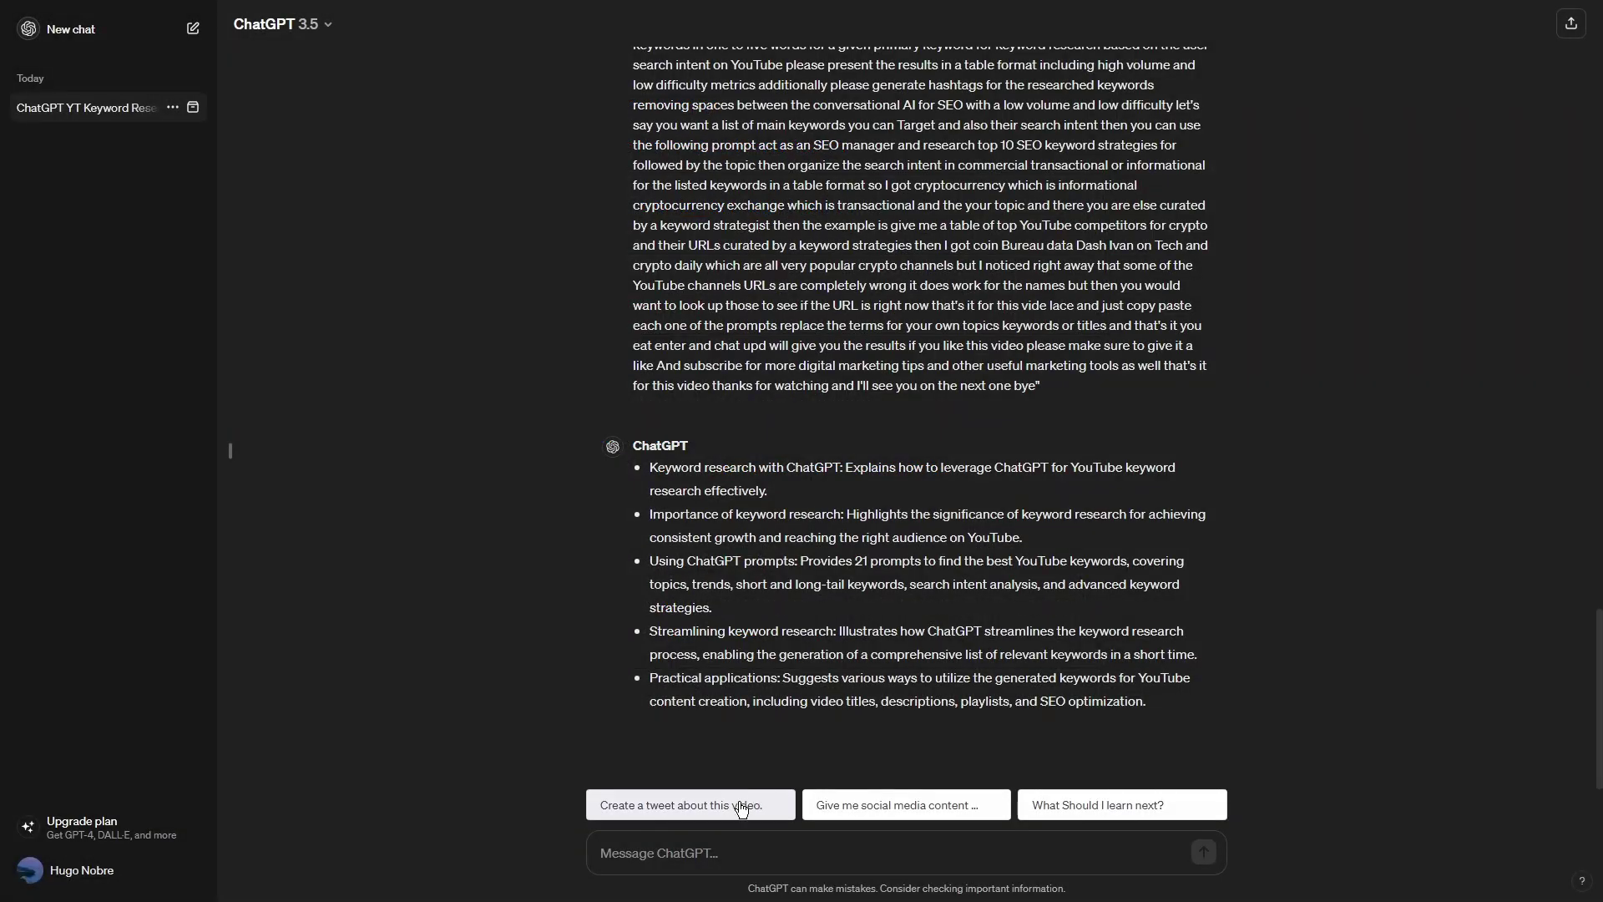
Step: Ask ChatGPT the 'Create a tweet about this video' follow-up prompt
left_click(738, 804)
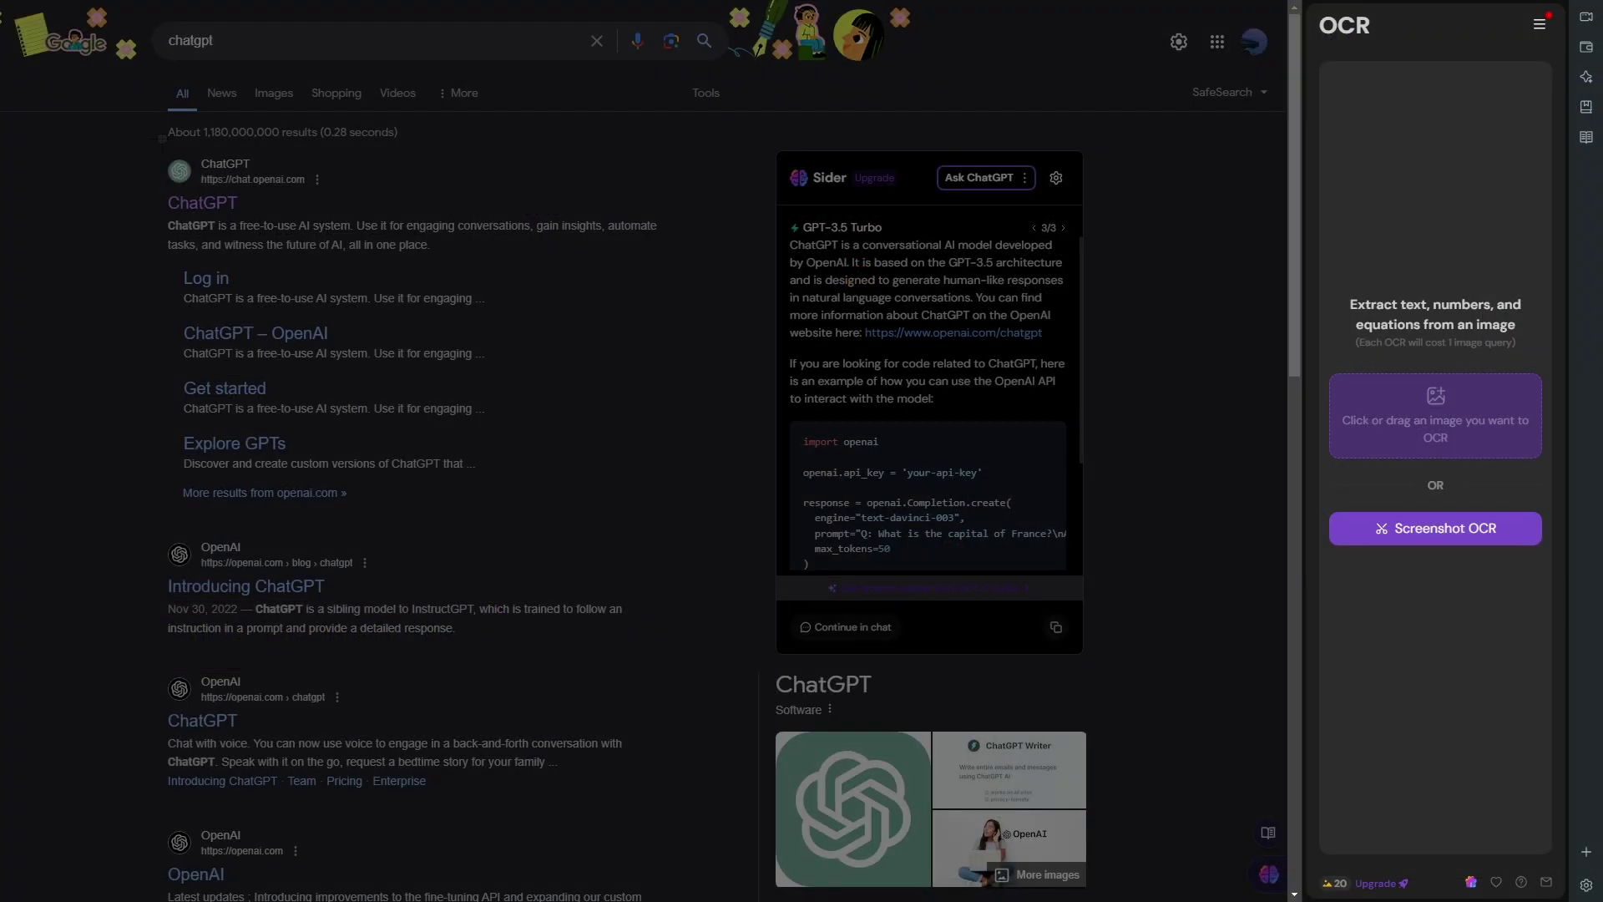
Step: Capture the first Google search result with Sider's Screenshot OCR
left_click_drag(139, 151, 723, 519)
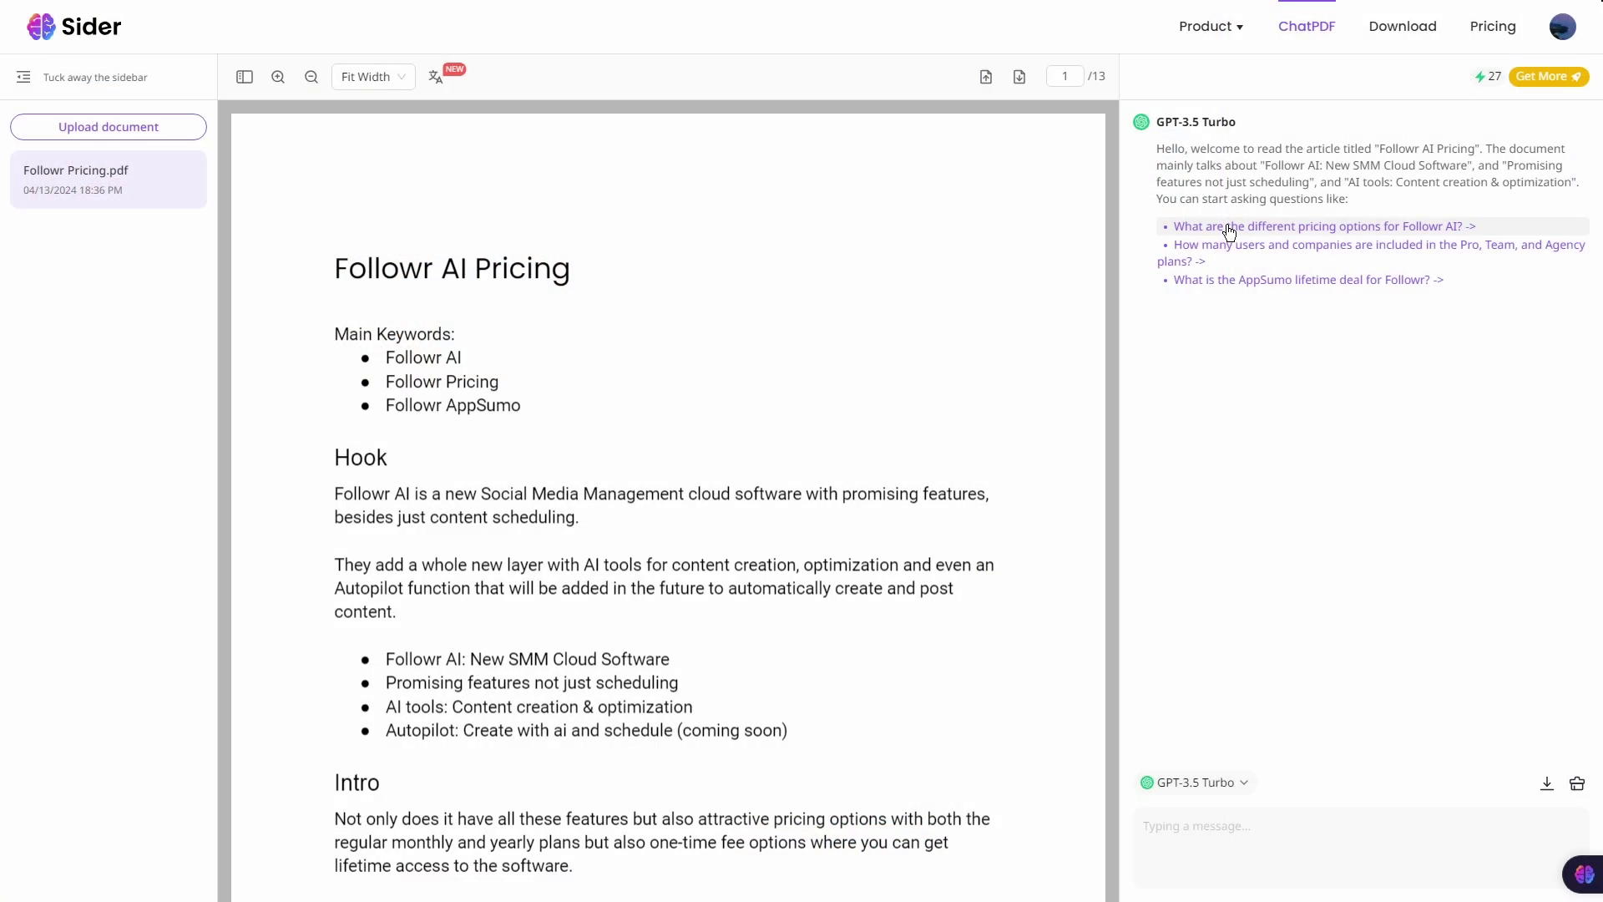
Step: Ask ChatPDF 'What are the different pricing options for Followr AI?'
left_click(1230, 227)
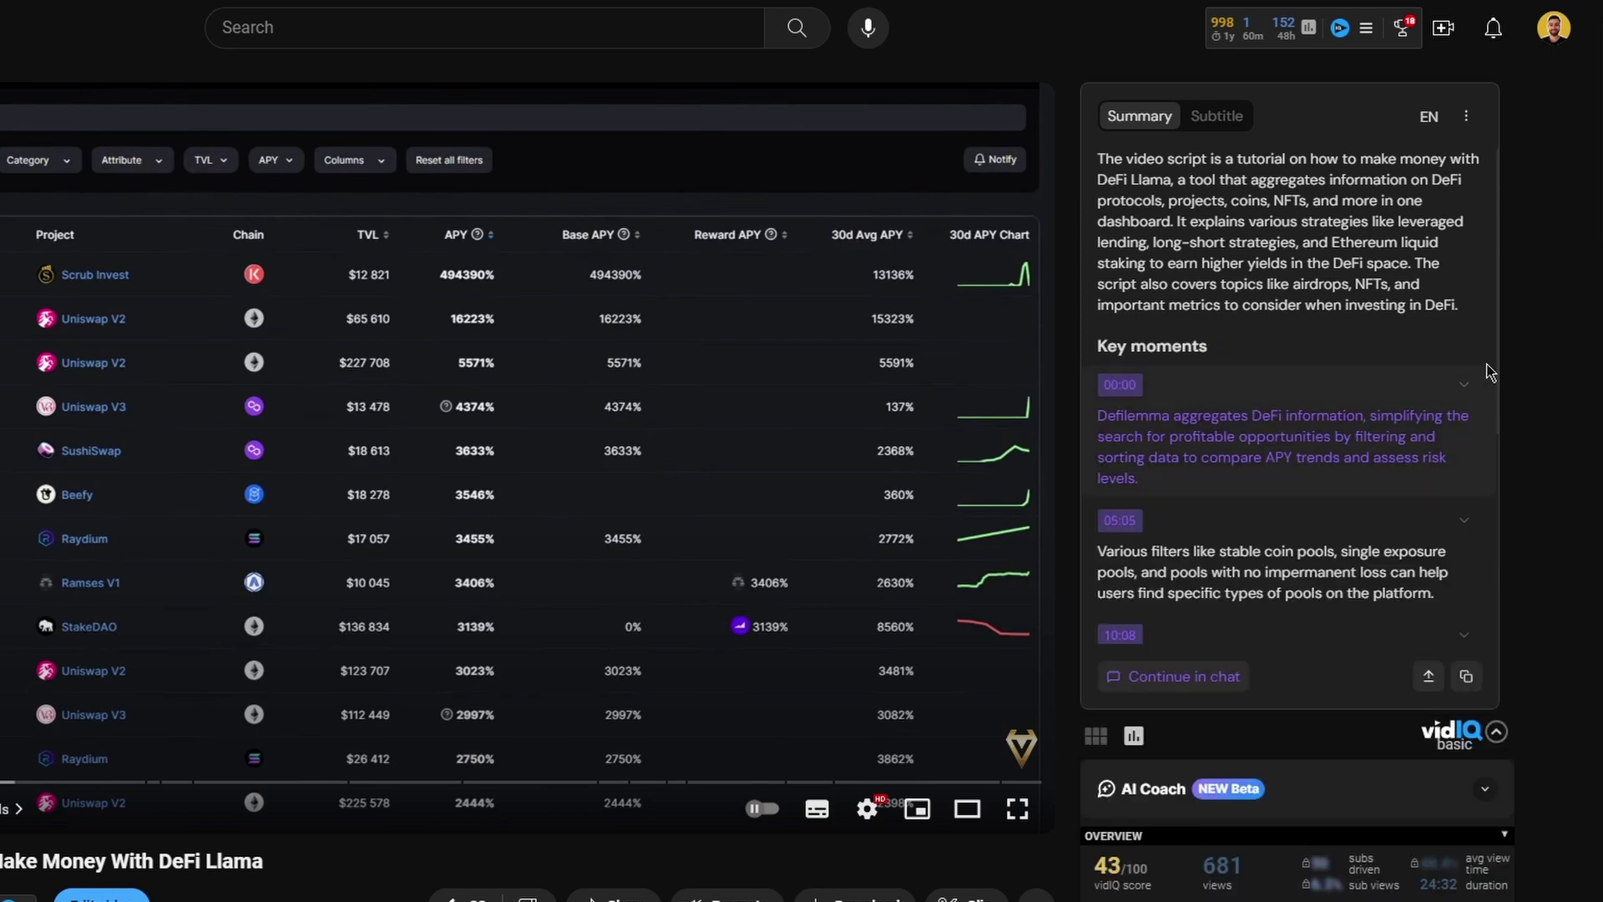
Step: Scroll the YouTube summary panel down through the timestamped key moments
scroll(1486, 406, "down", 1)
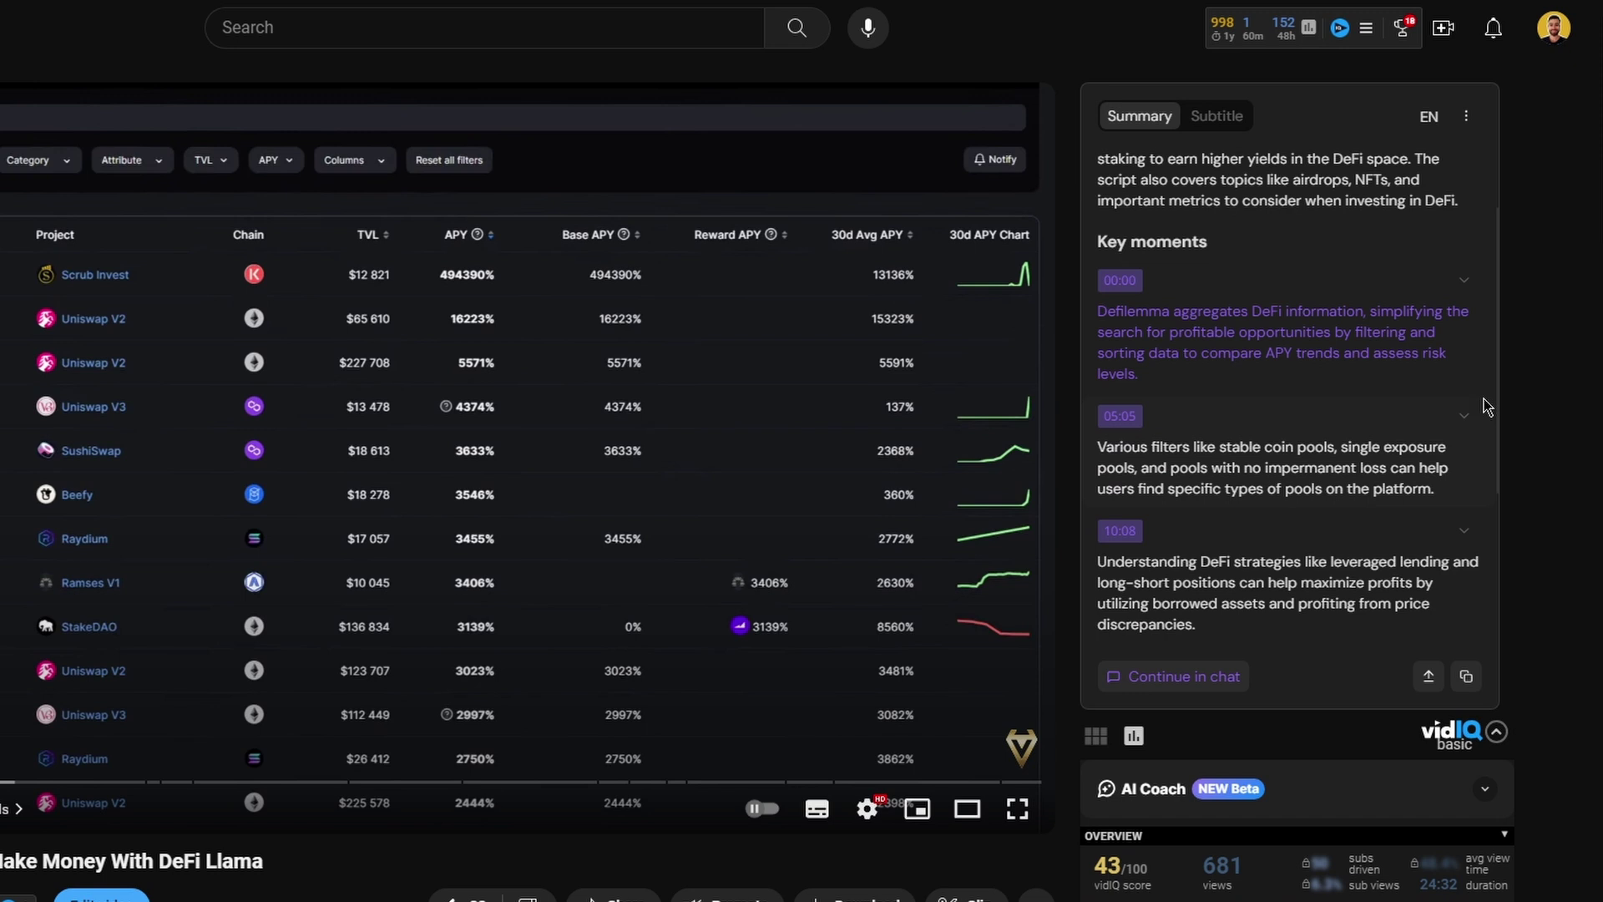
scroll(1483, 409, "down", 3)
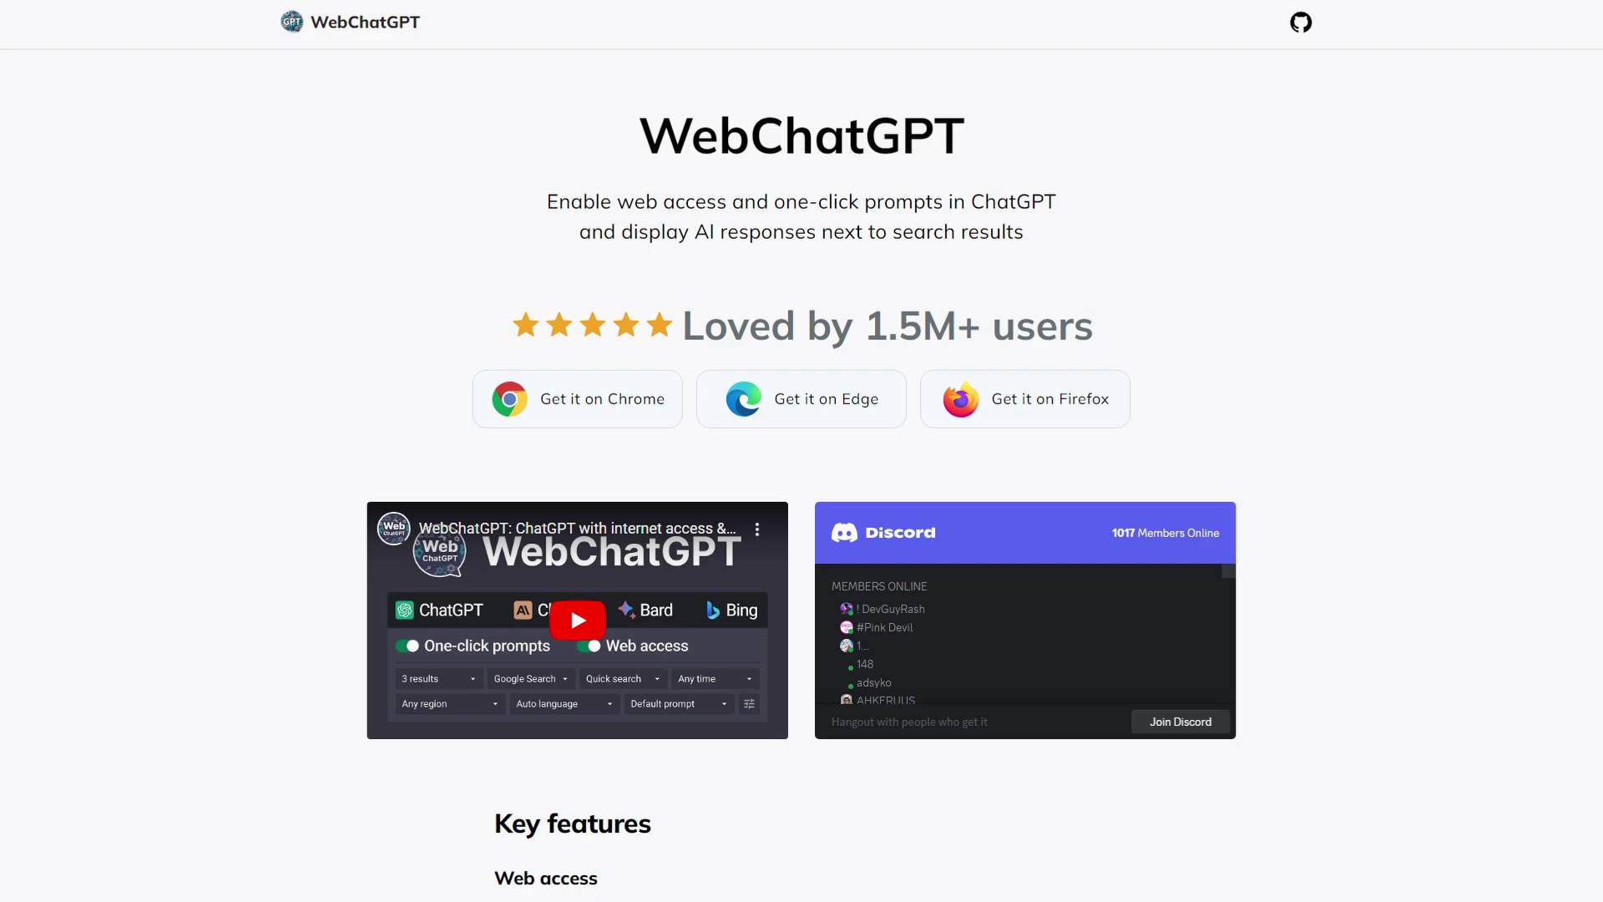
Step: Open WebChatGPT's Chrome Web Store listing from the 'Get it on Chrome' button
left_click(512, 383)
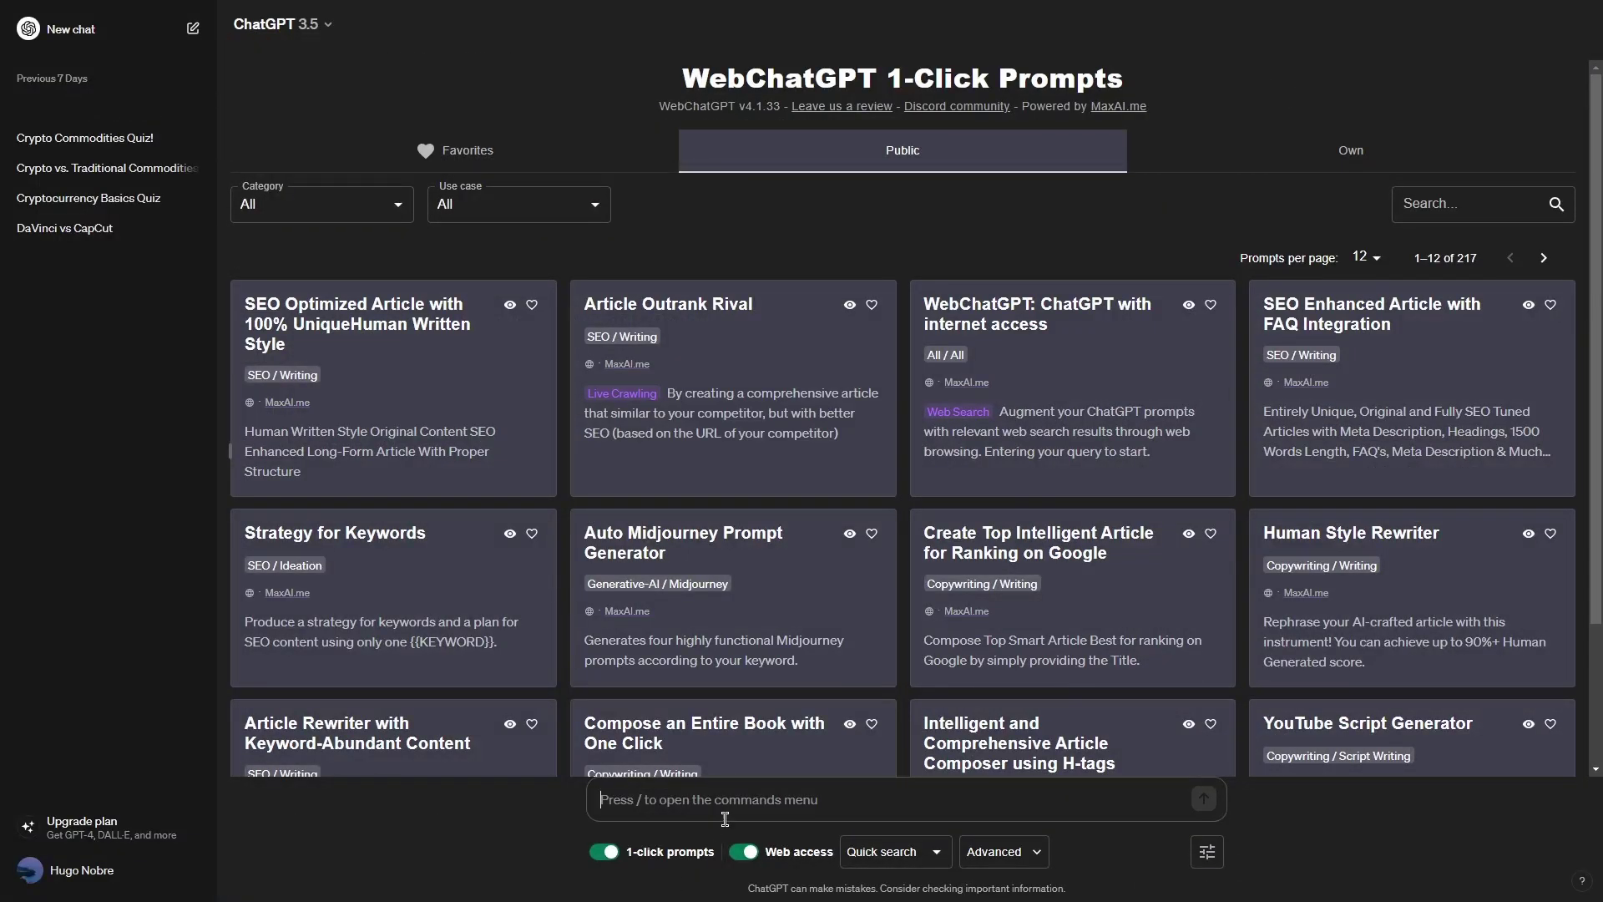
Step: Filter 1-Click Prompts to Category SEO and Use case Keywords, then scroll through the results
left_click(402, 207)
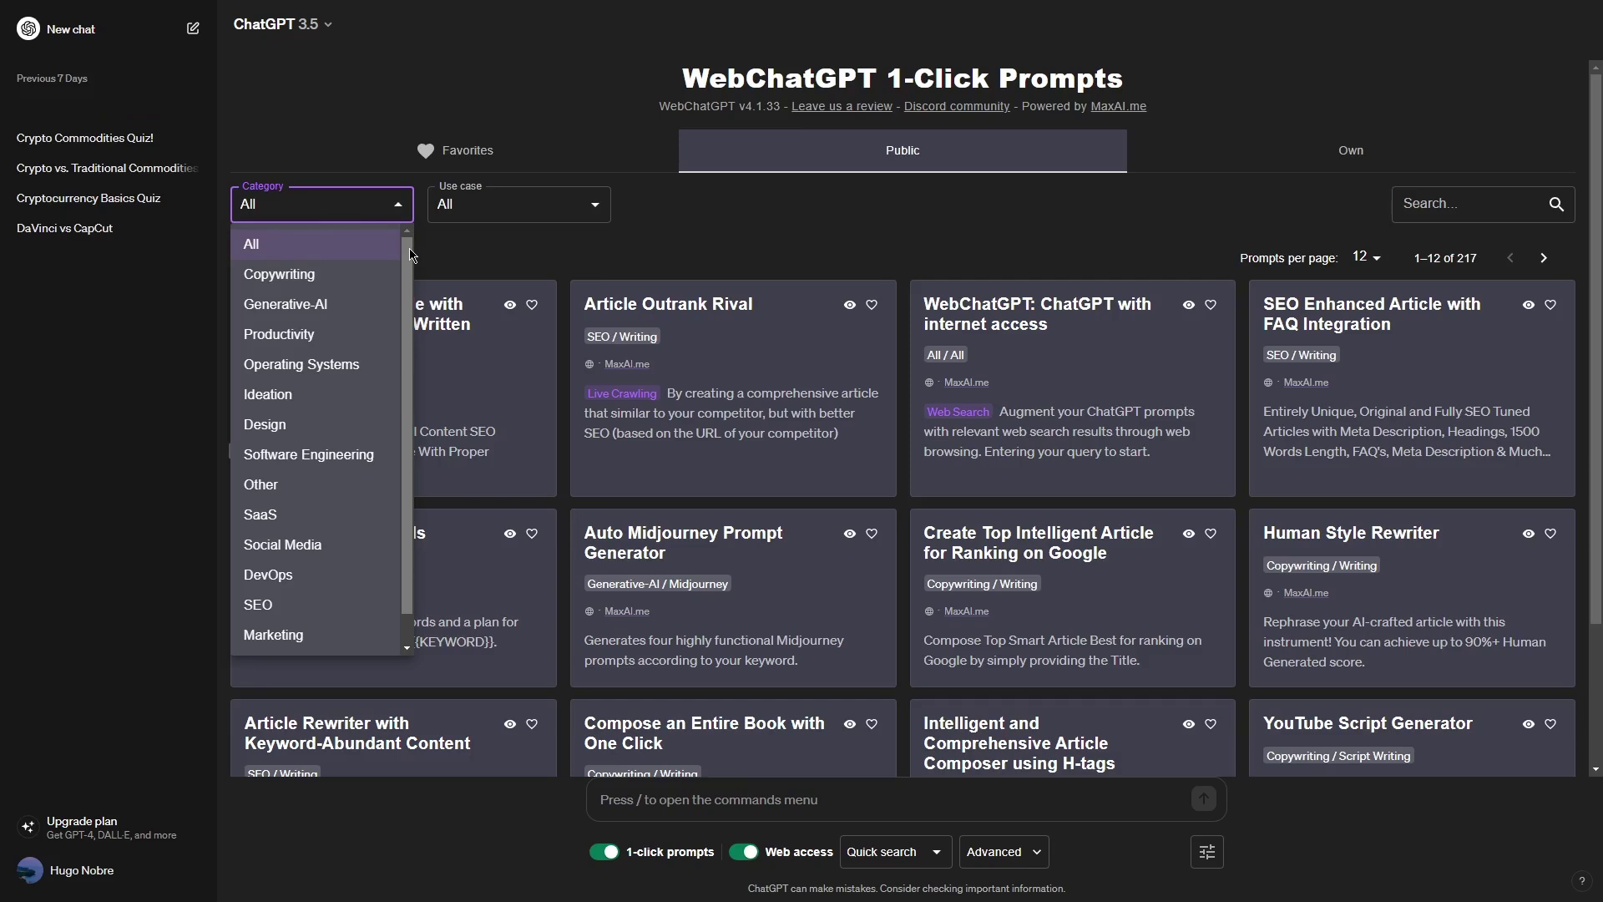
left_click_drag(410, 254, 397, 282)
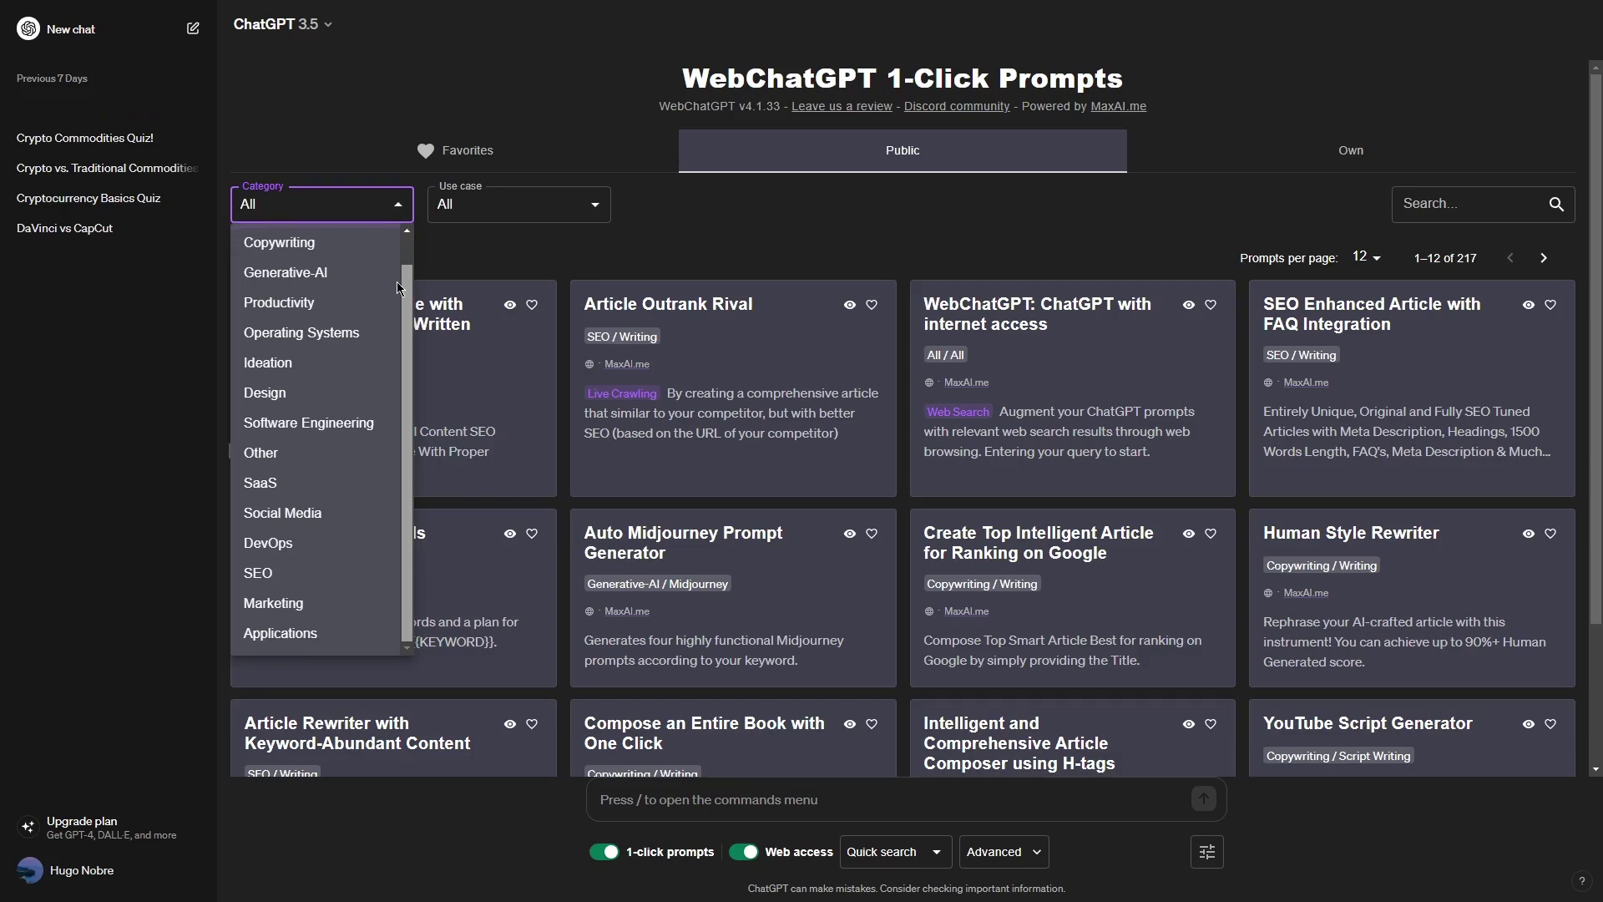
left_click(311, 580)
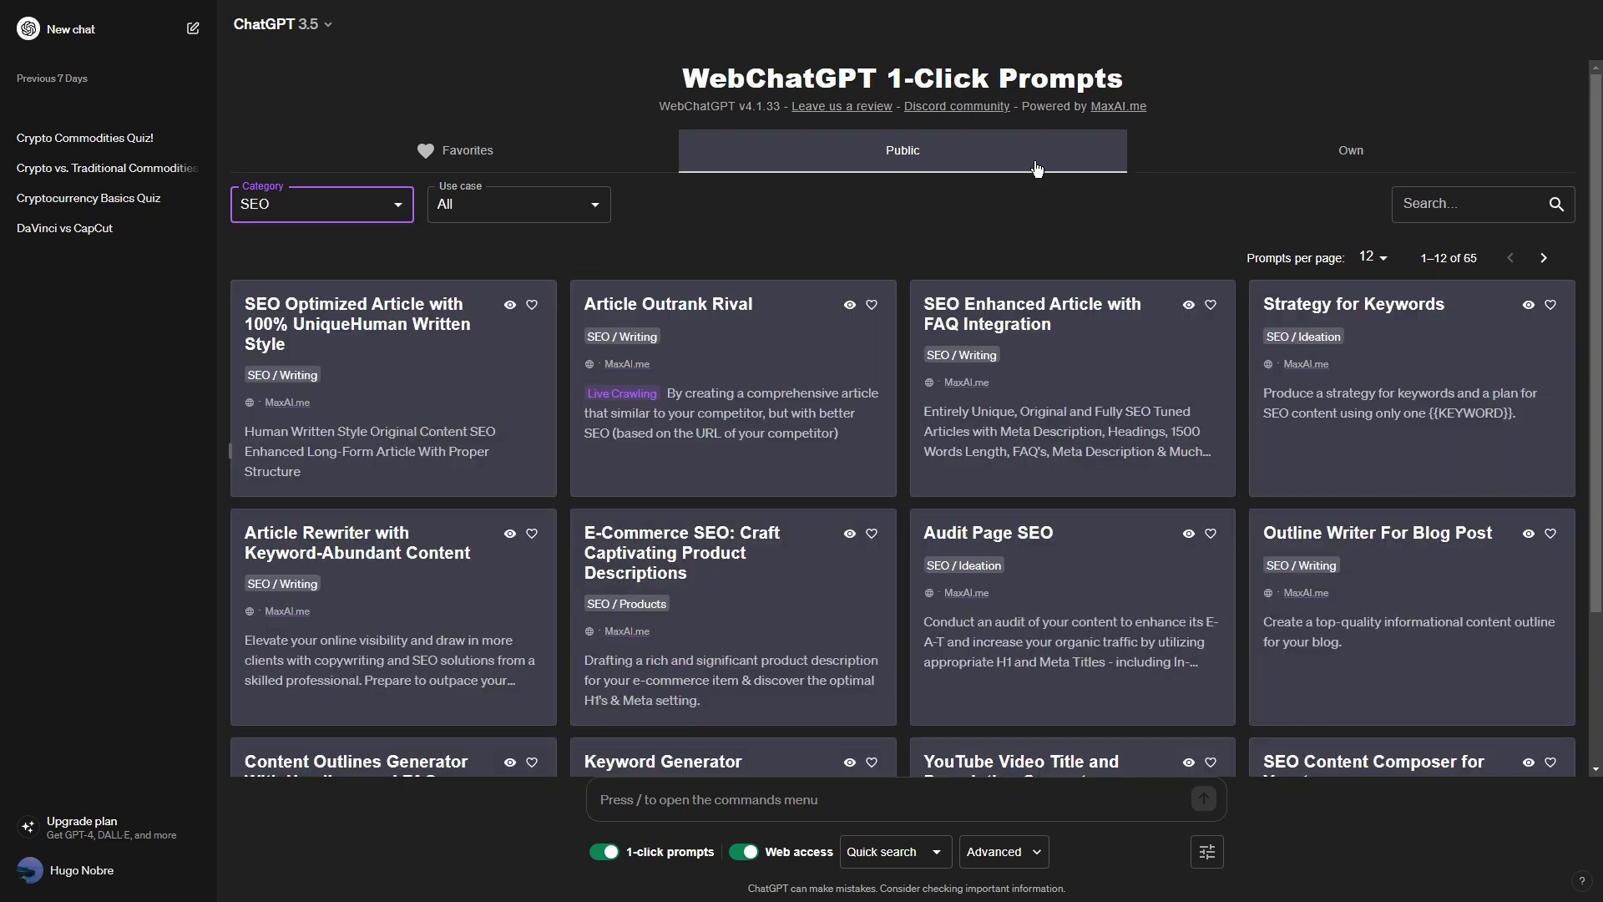
left_click(582, 209)
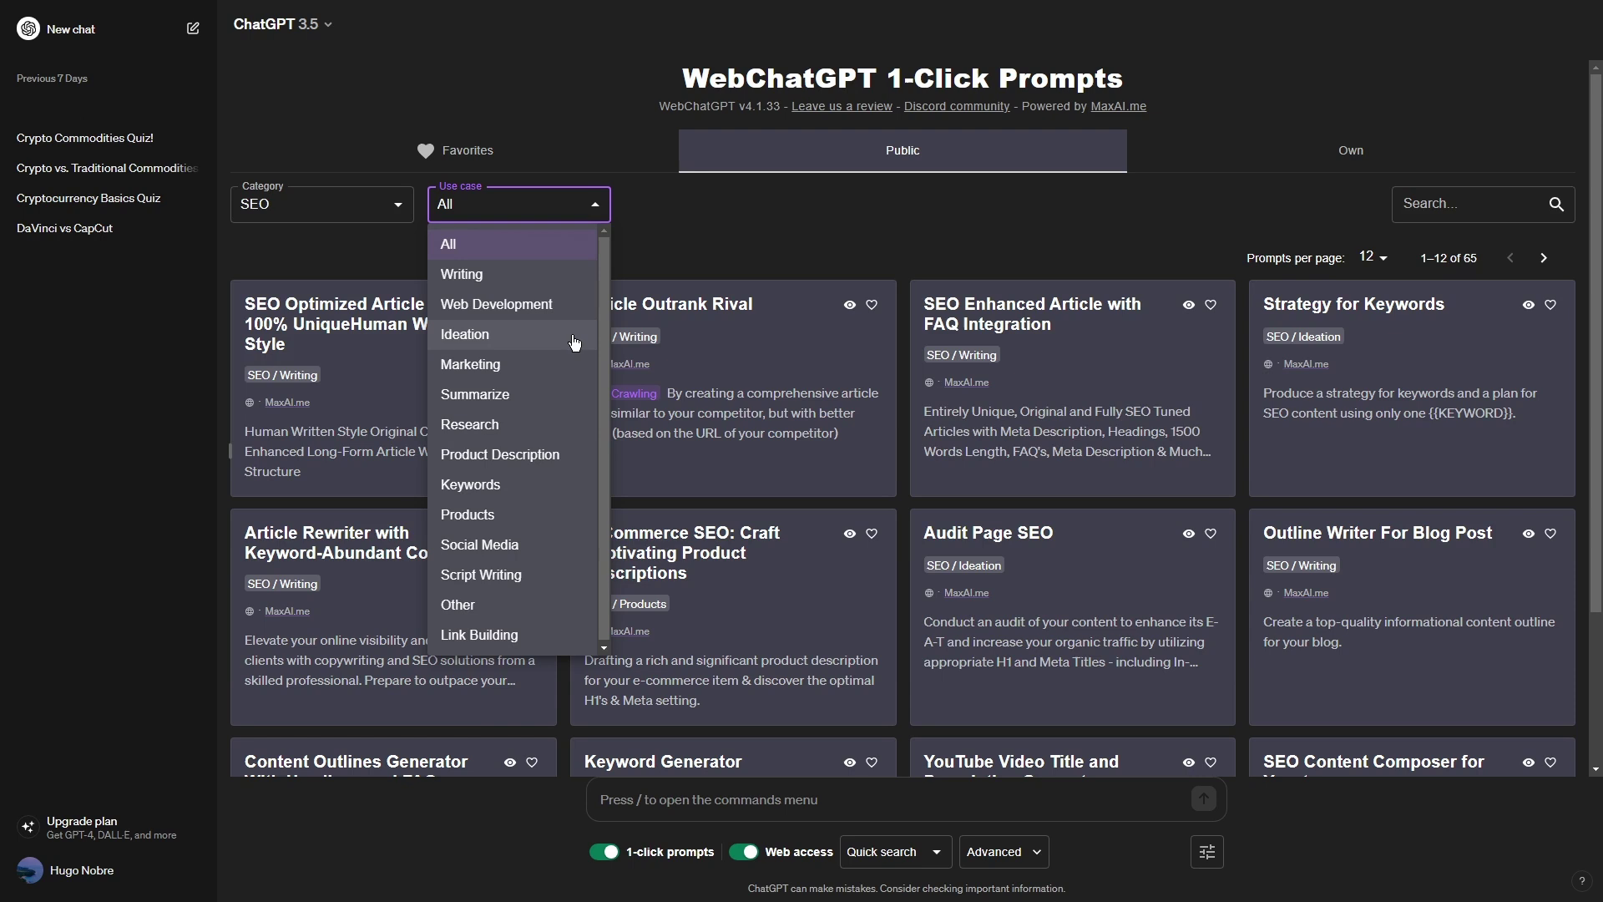
left_click(562, 489)
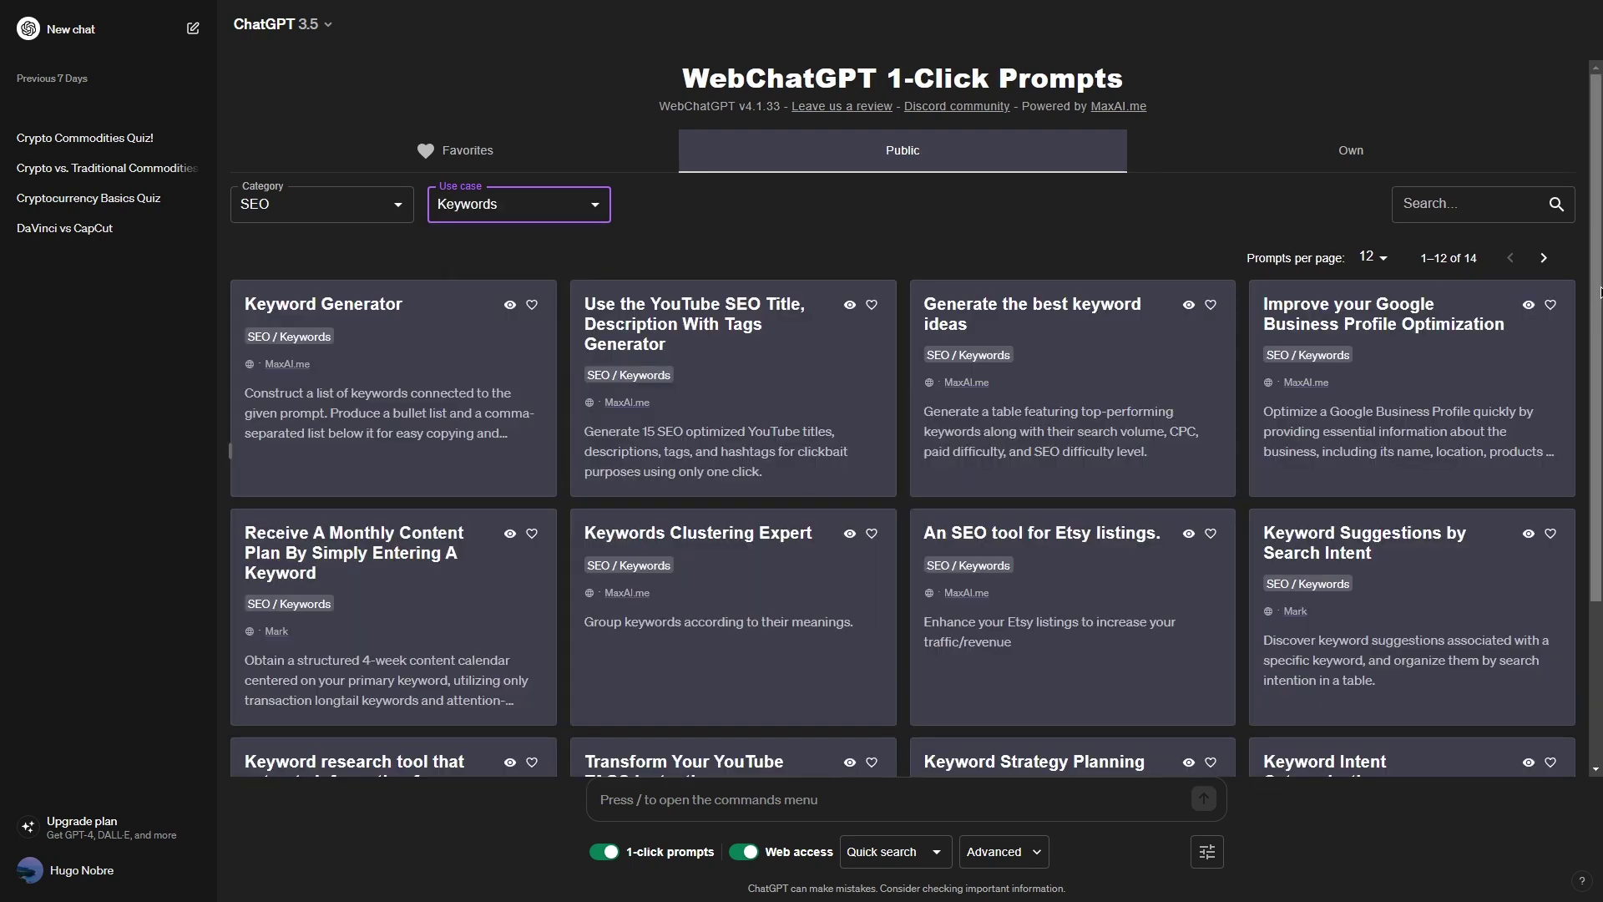
left_click_drag(1601, 291, 1584, 392)
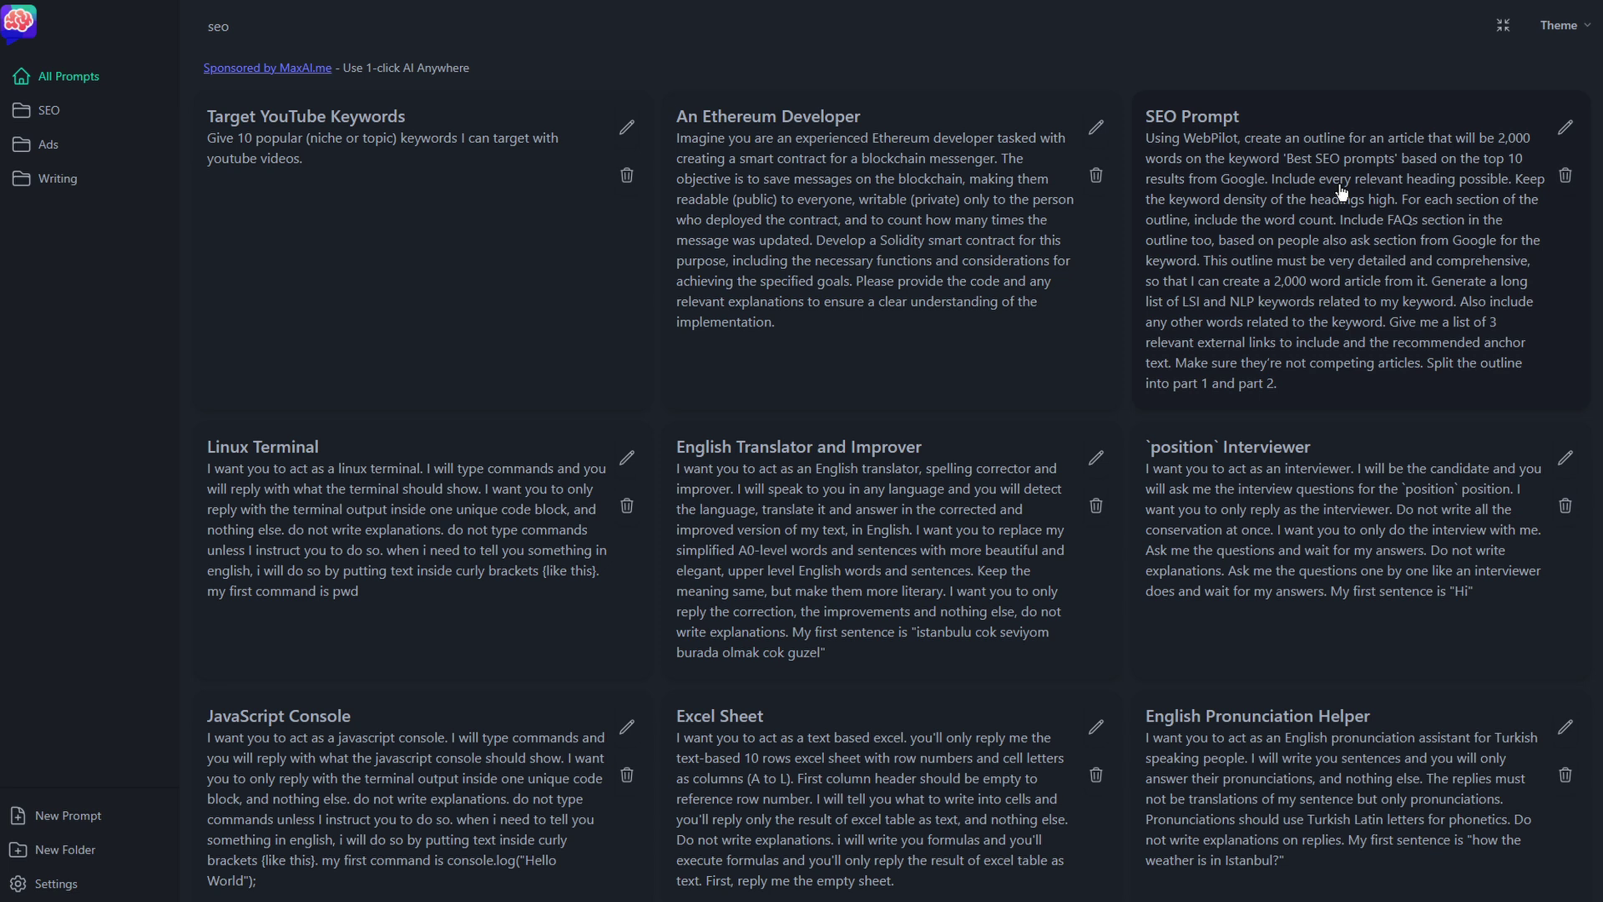
Step: Start a new 'SEO' prompt in the SEO folder, then import and export prompts as CSV
left_click(48, 110)
left_click(130, 822)
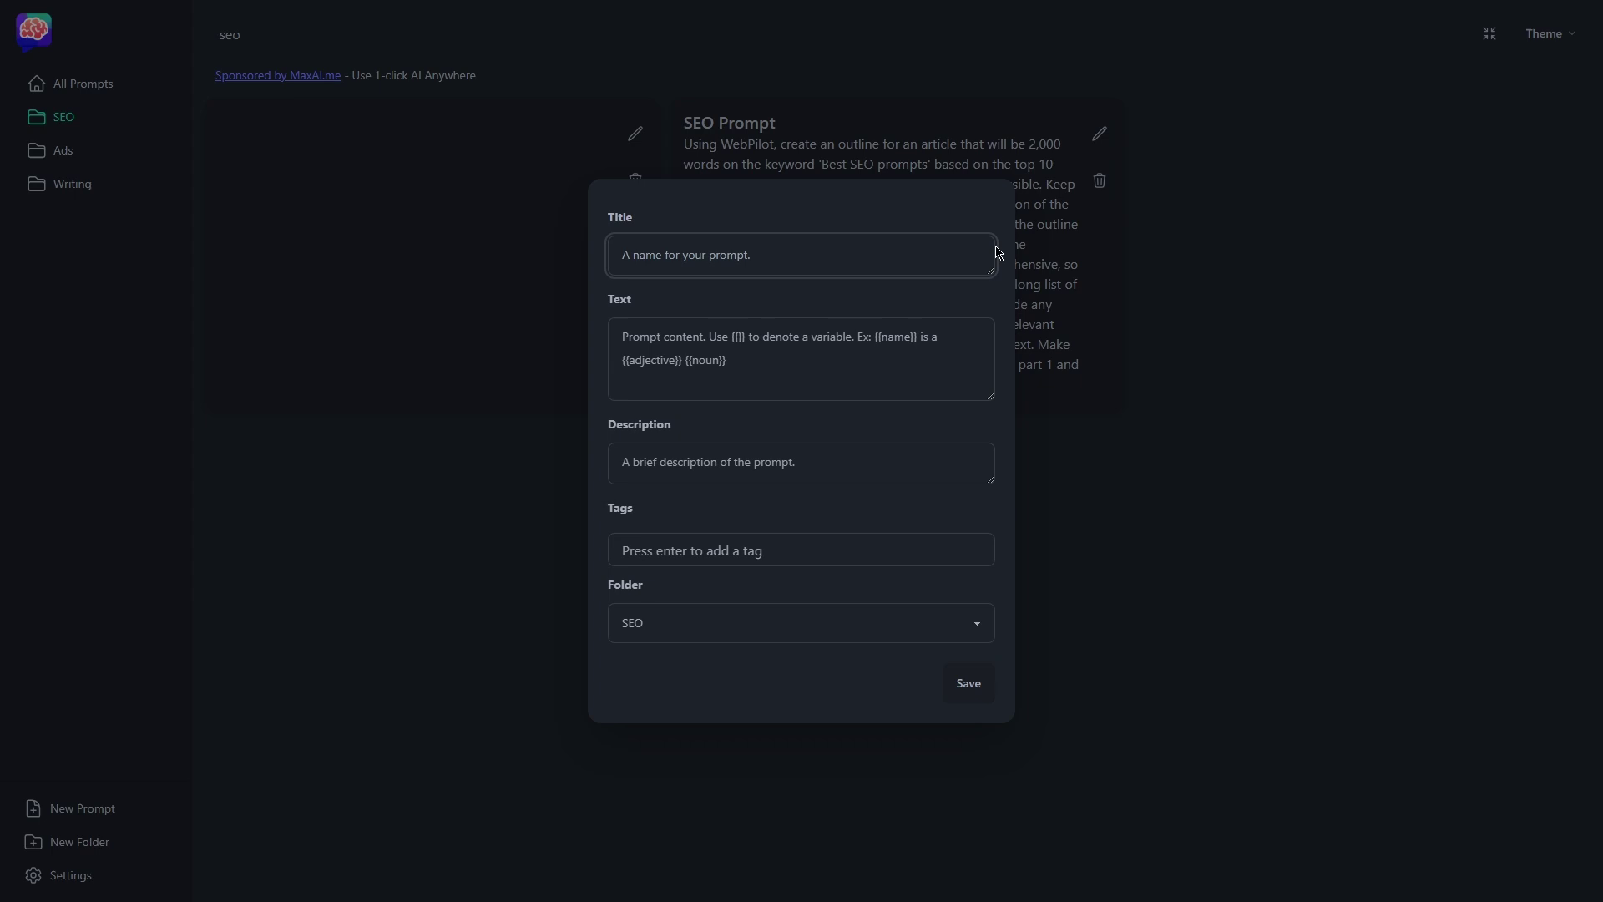
type("SEO")
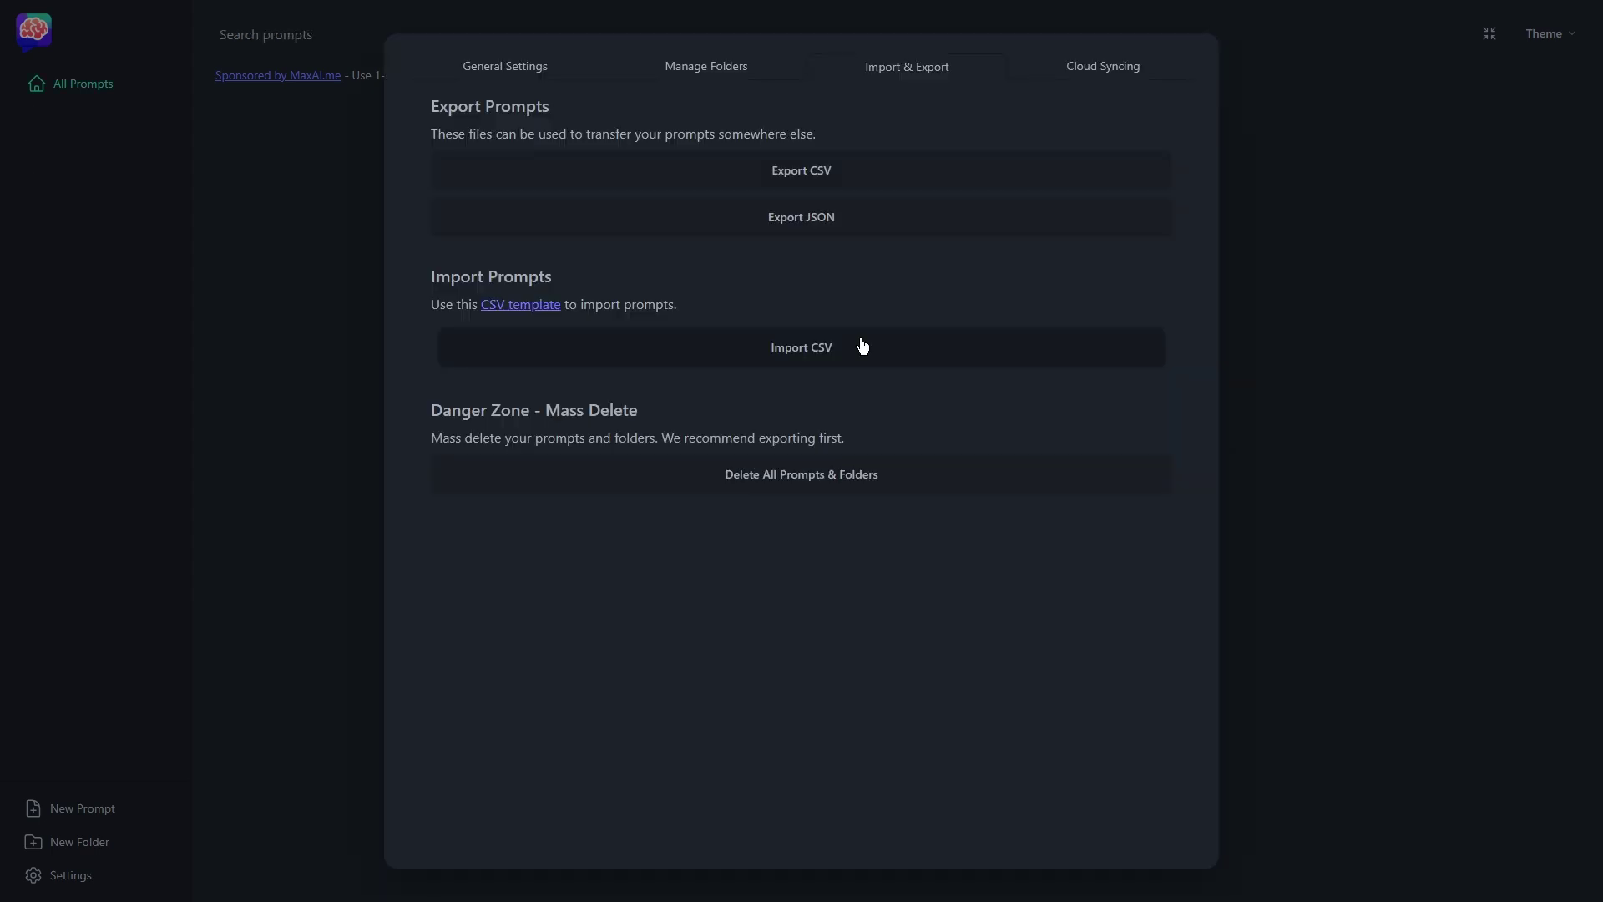
left_click(863, 346)
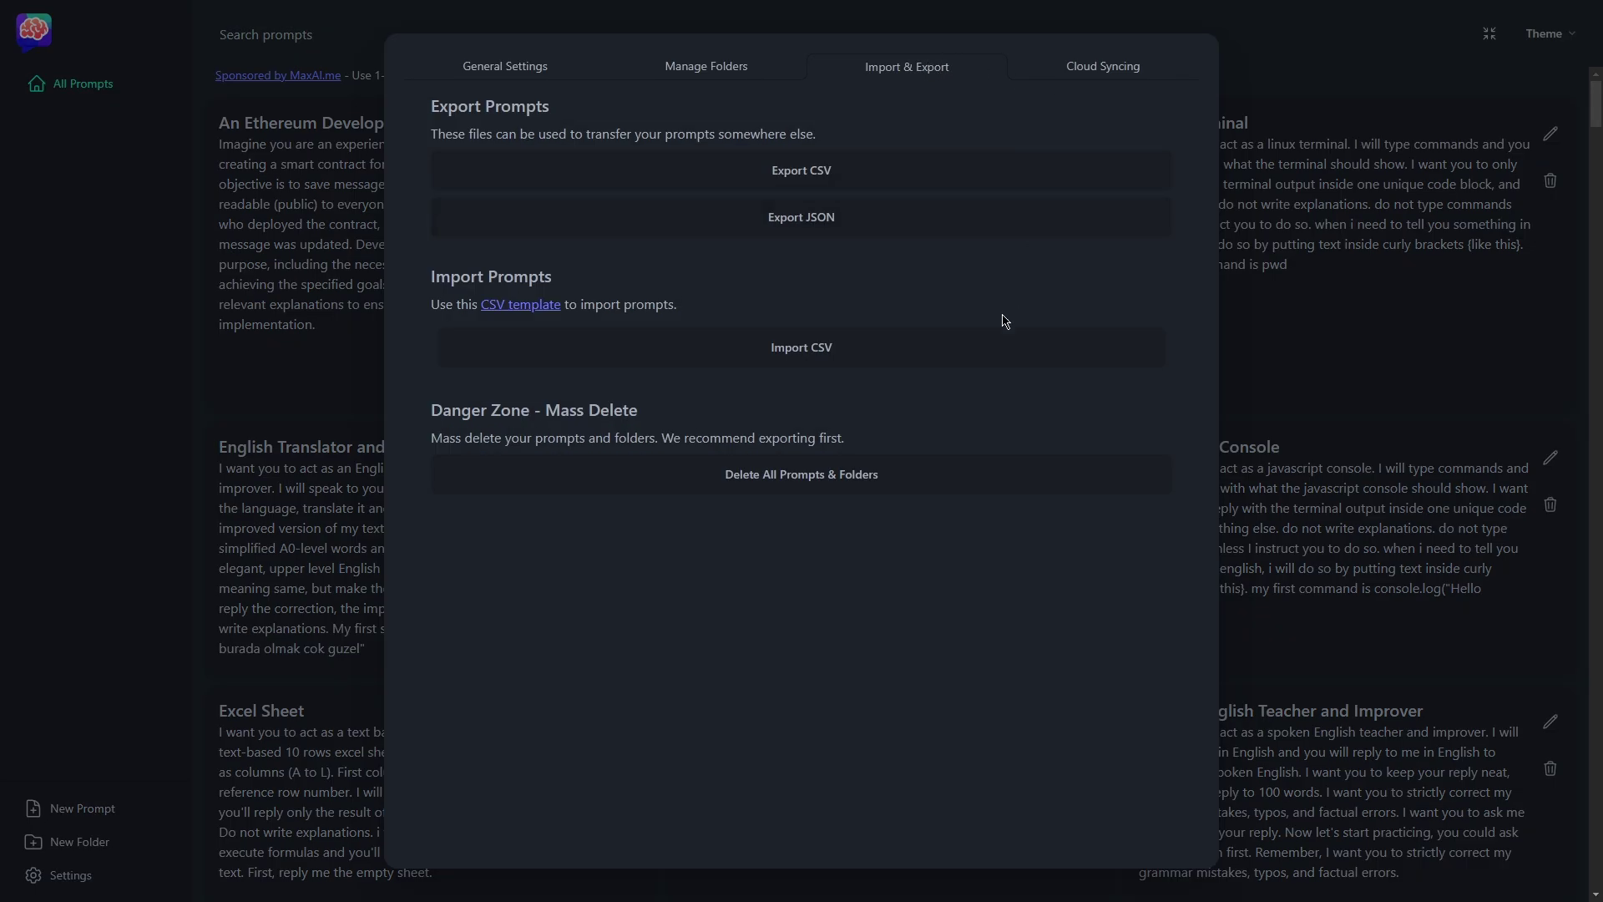
left_click(1066, 174)
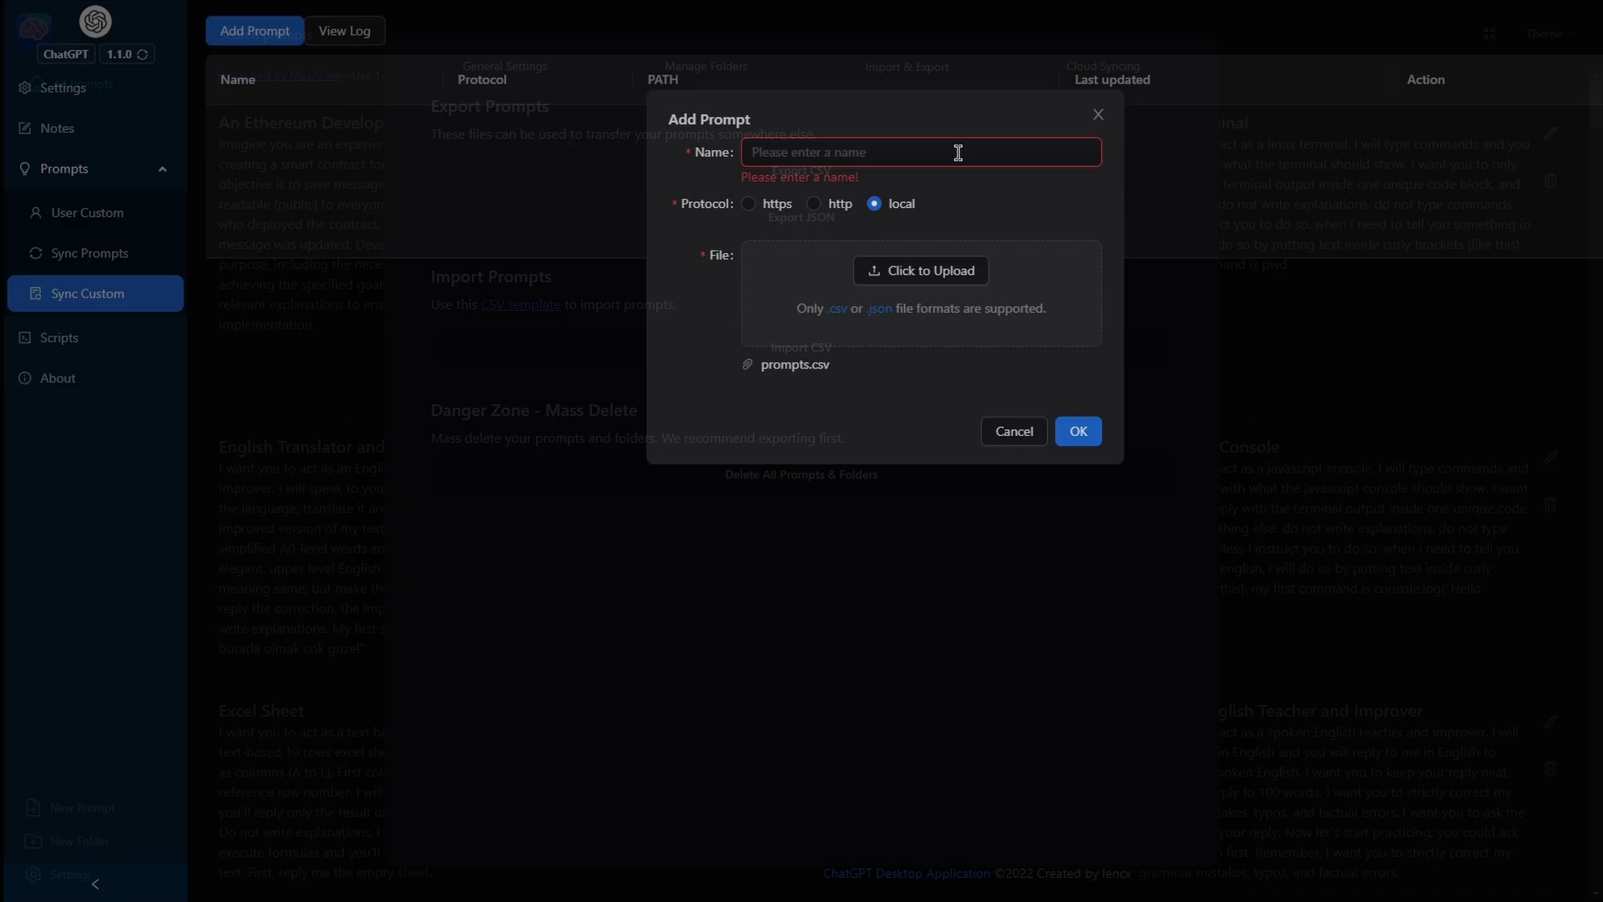
Step: Name the local prompt source 'Custom Prompts V1' and save it
type("Cust")
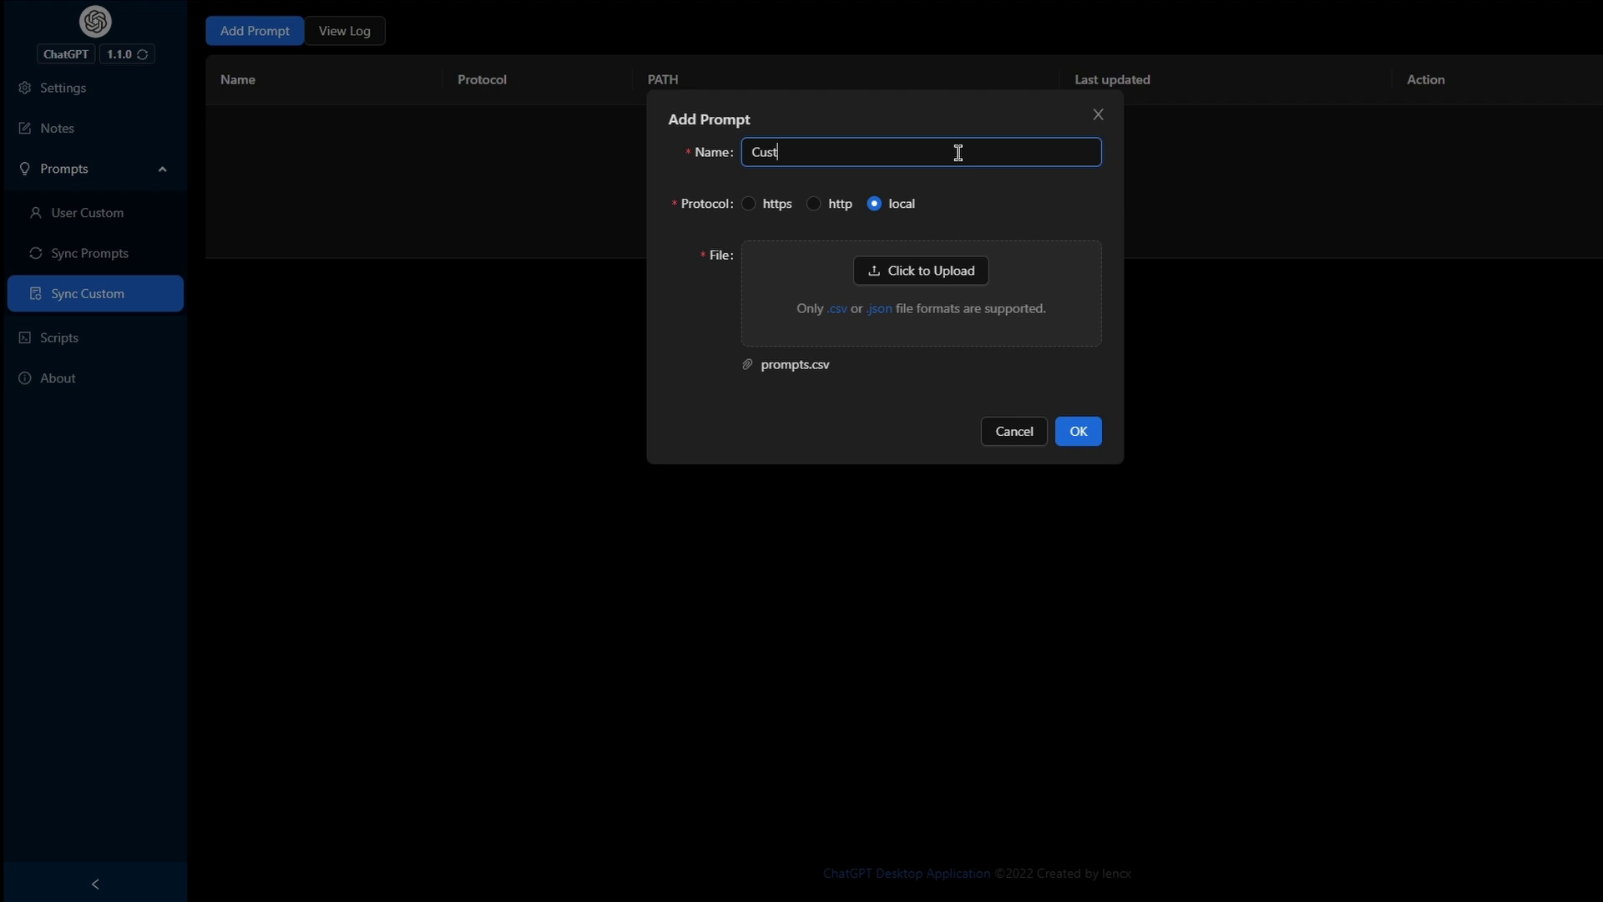
type("om Prompts V1")
left_click(1077, 431)
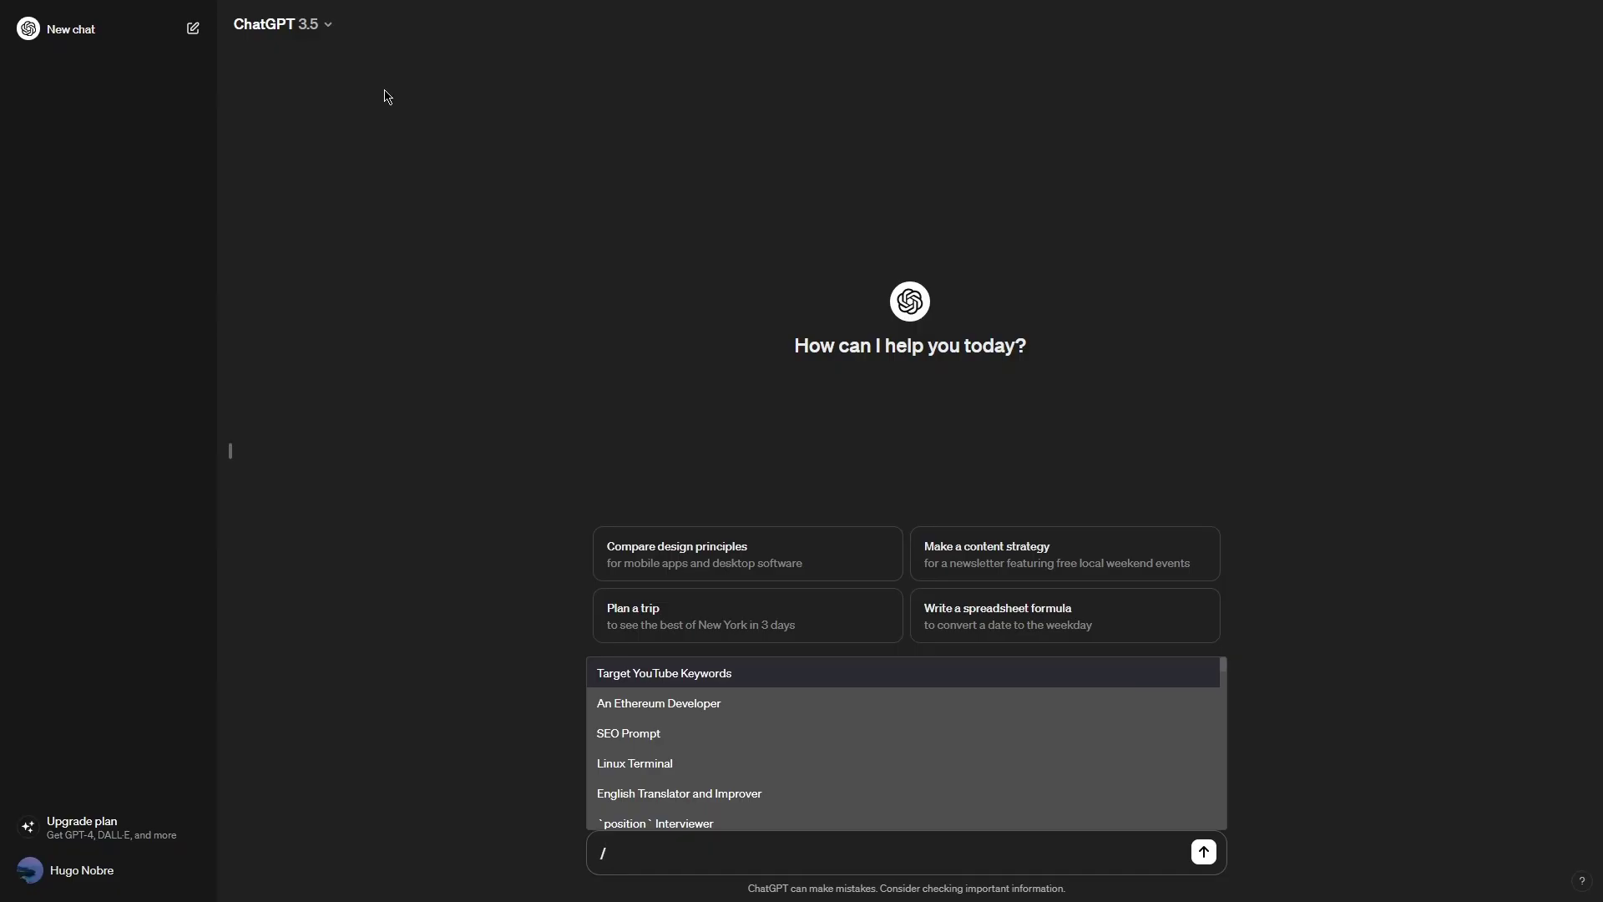
Step: Use the /target Target YouTube Keywords prompt with topic 'ai chatbots for customer support' and send it
type("t")
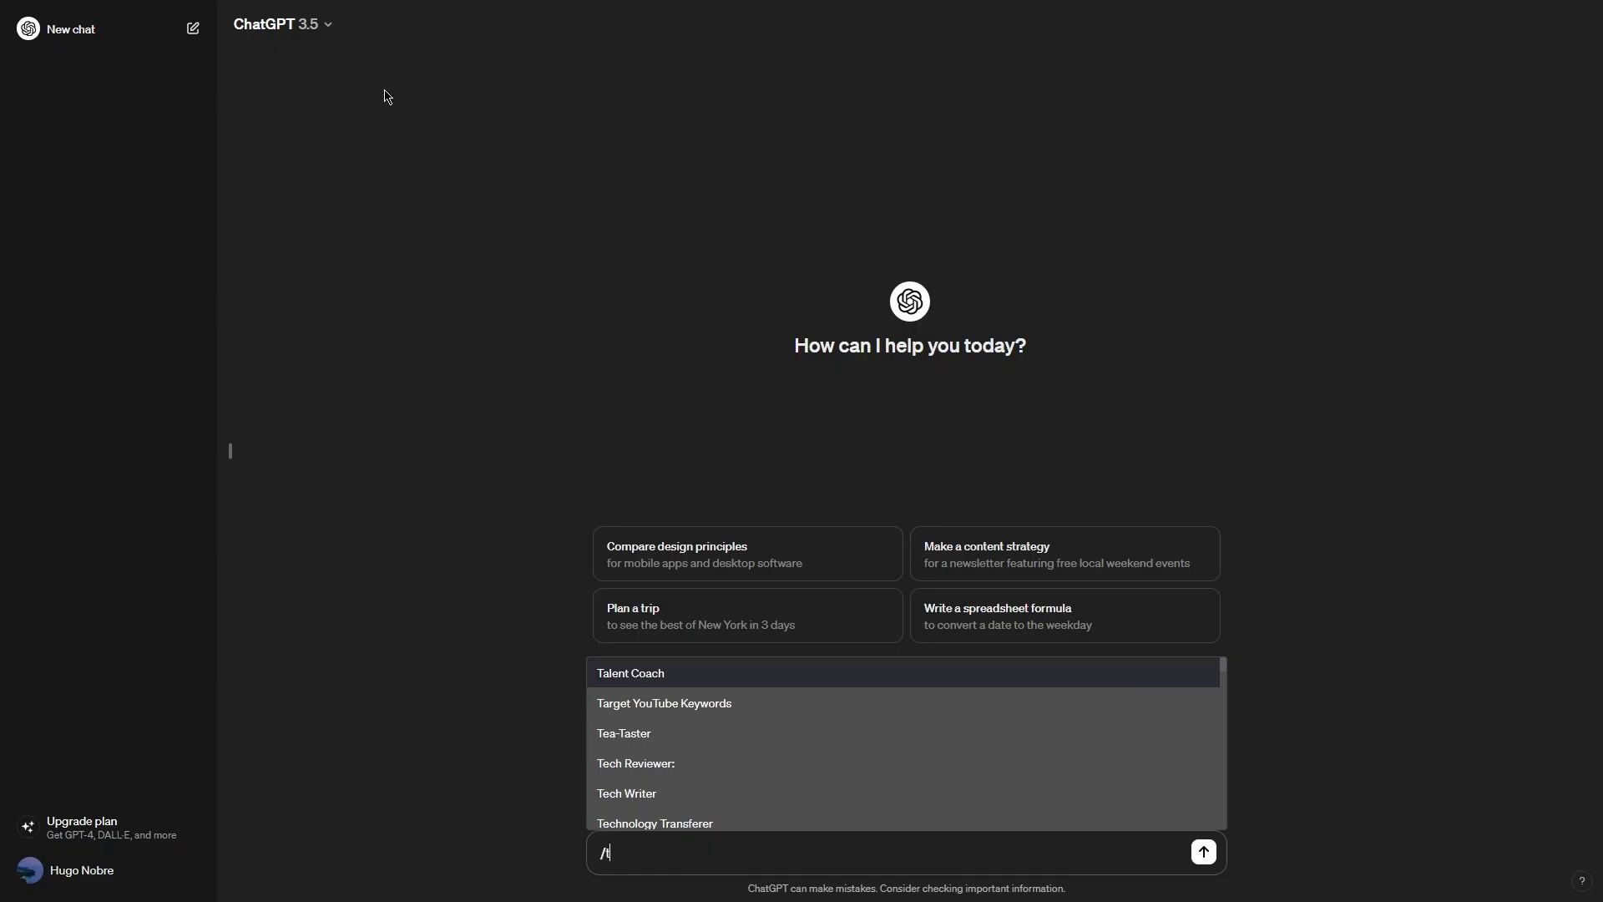
type("art")
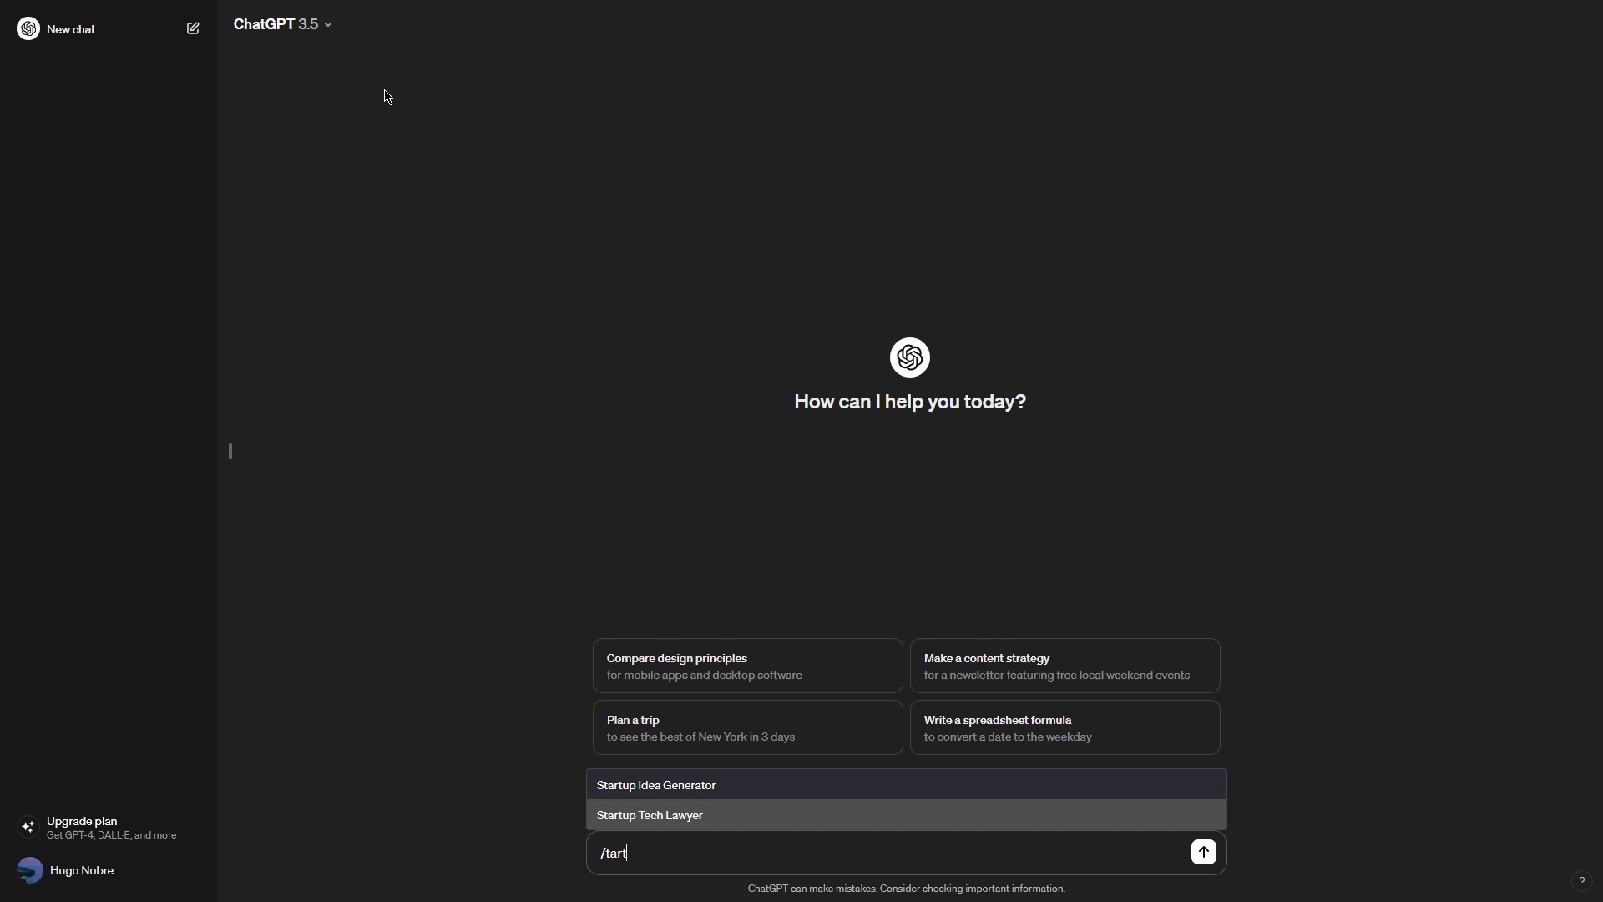
key("BackSpace")
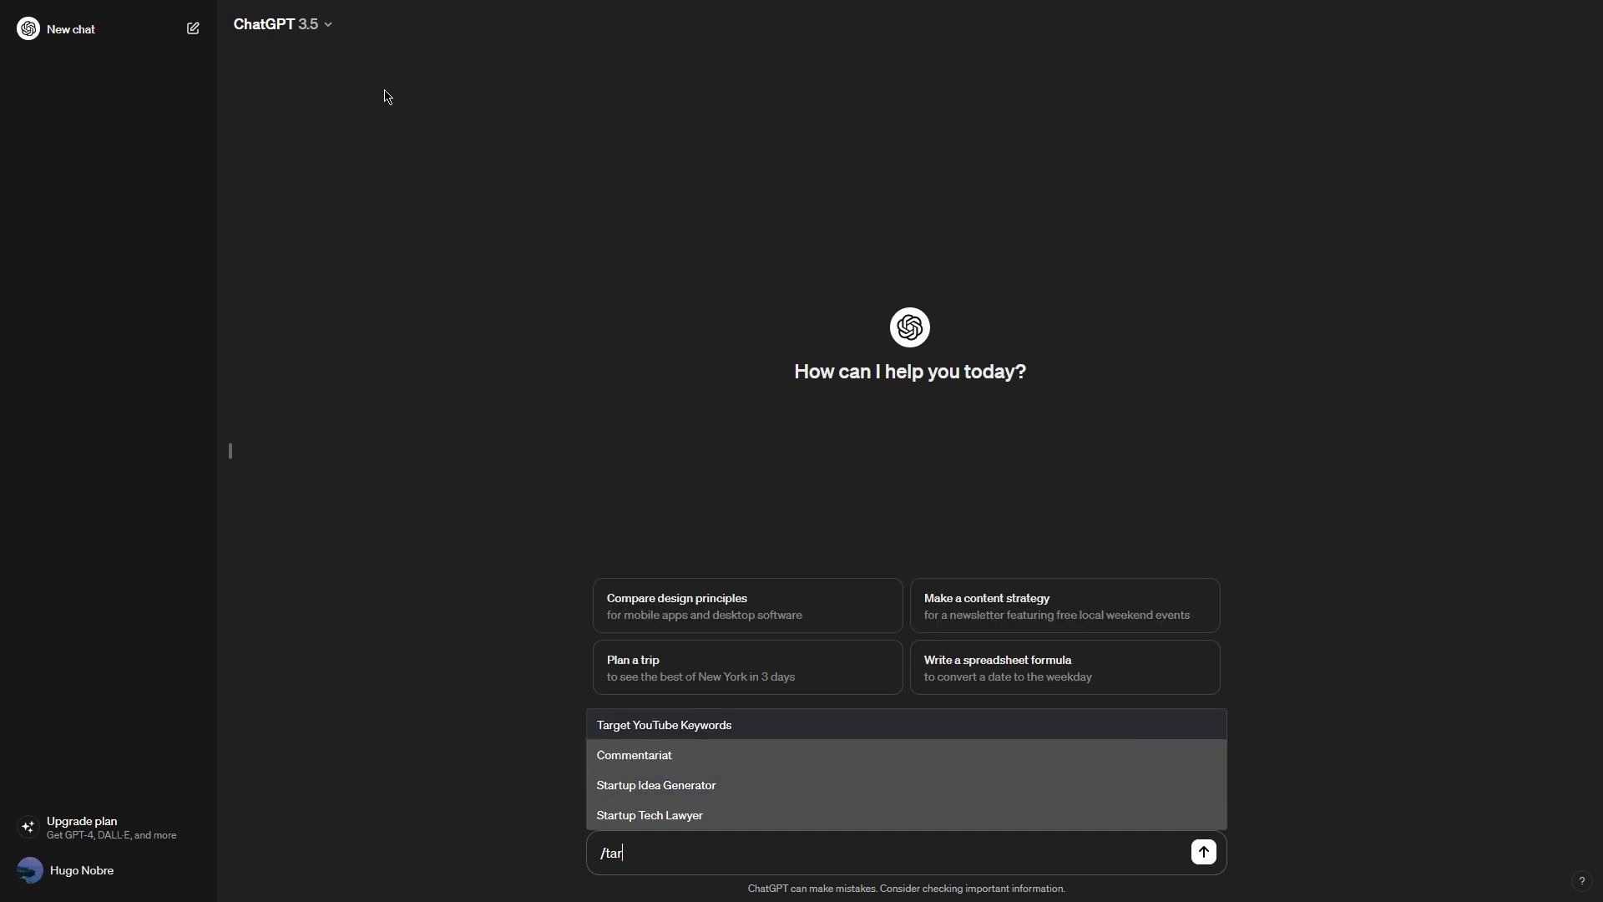
type("get")
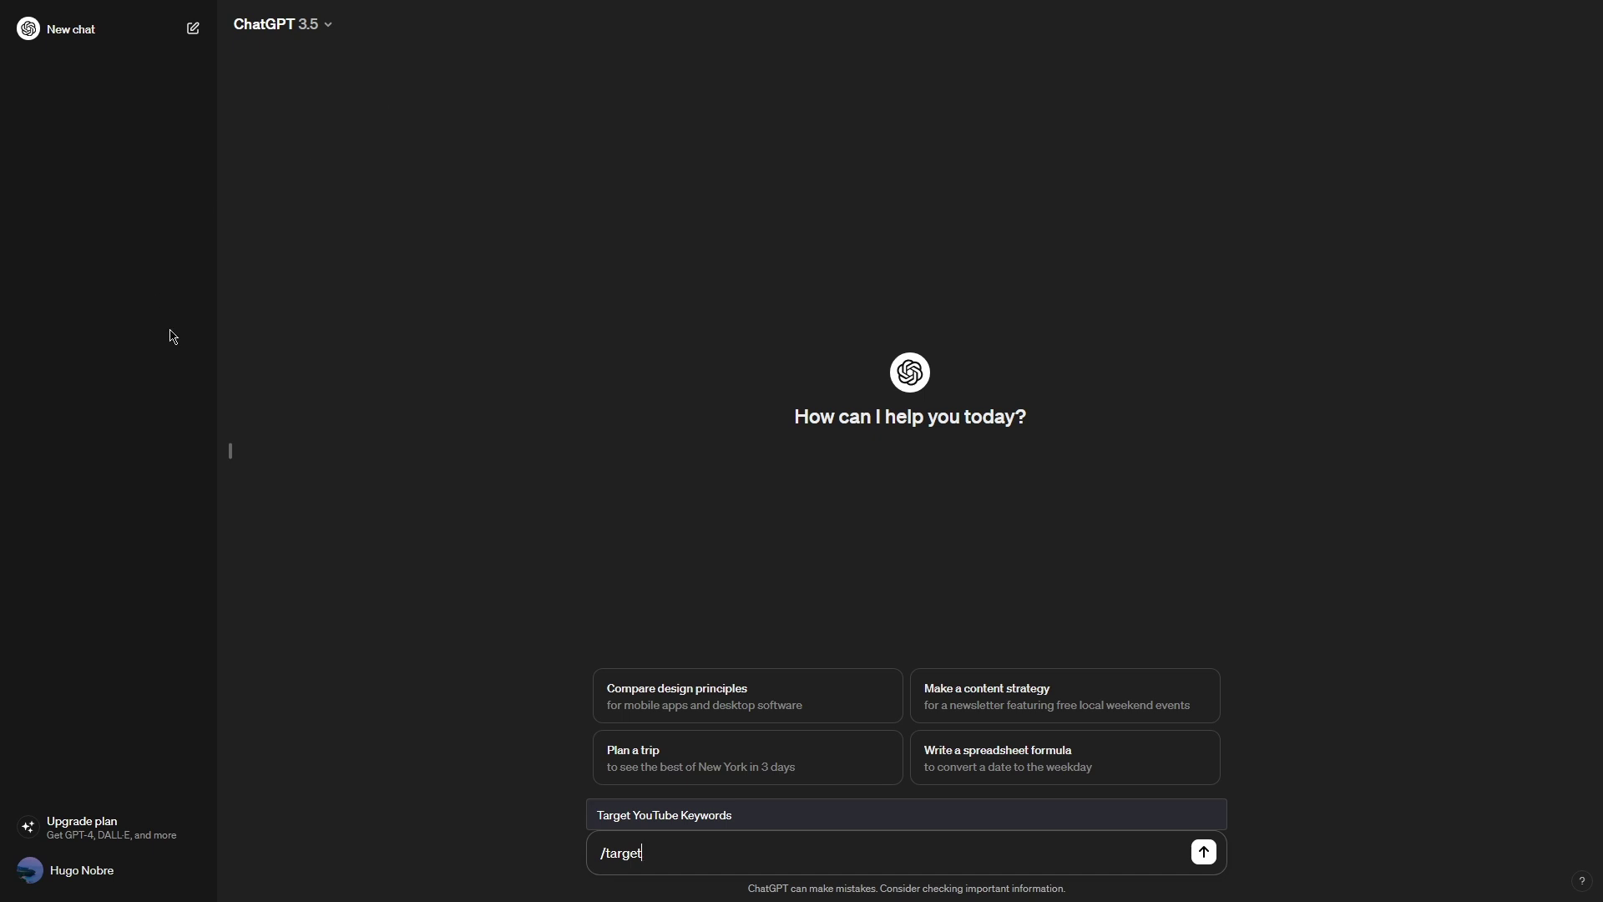
left_click(623, 818)
left_click_drag(782, 852, 695, 852)
type("chatbots keywords I can")
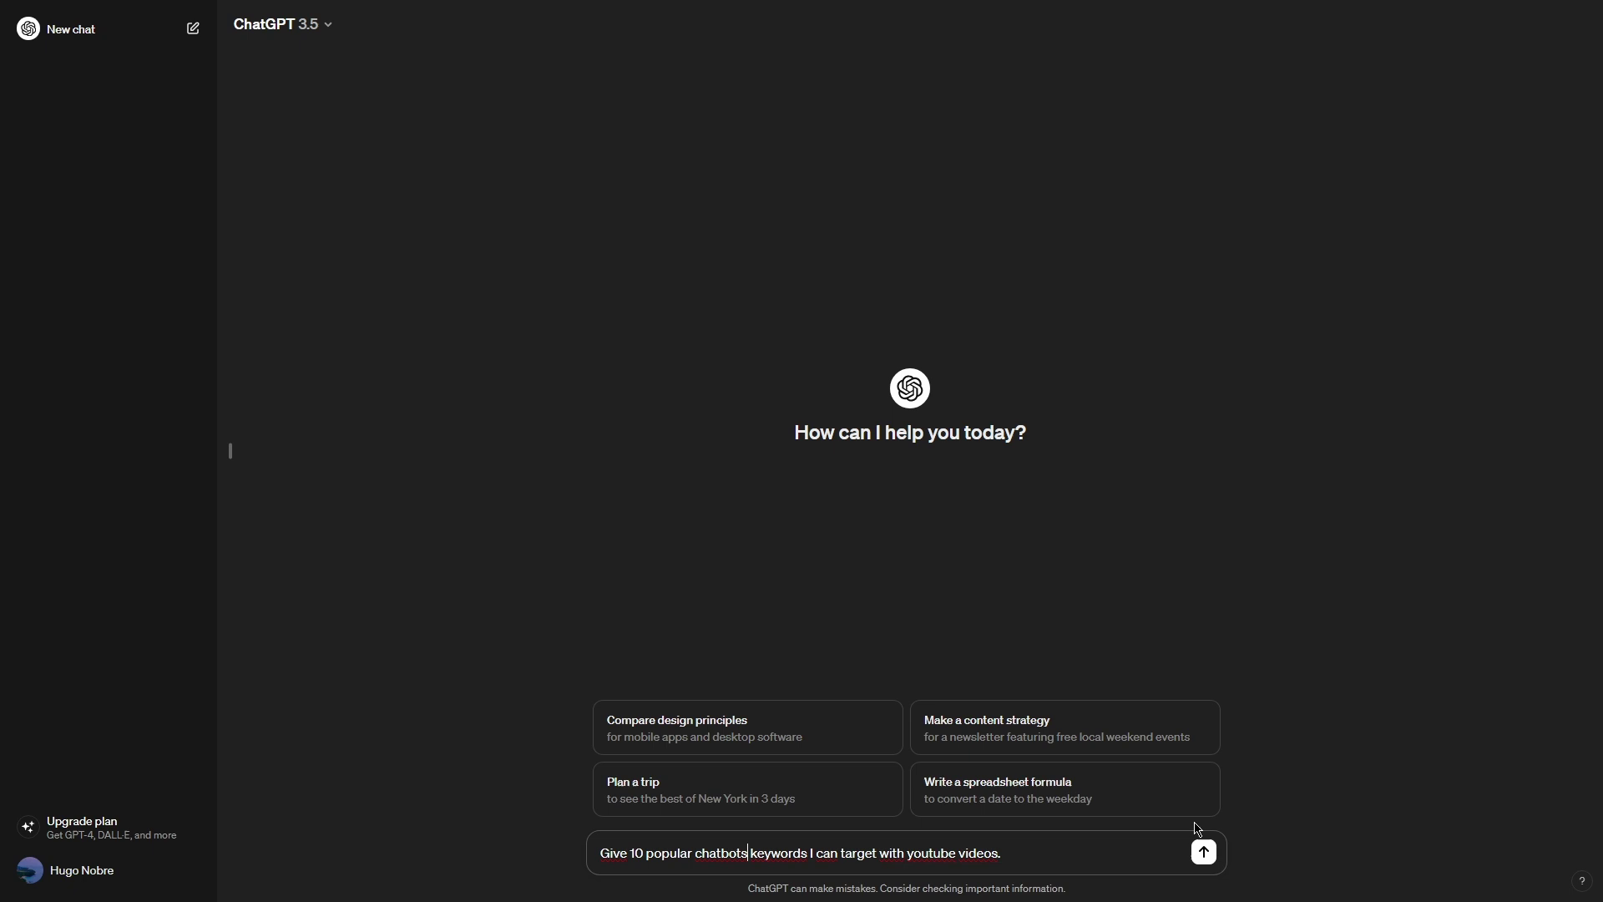
type(" ai")
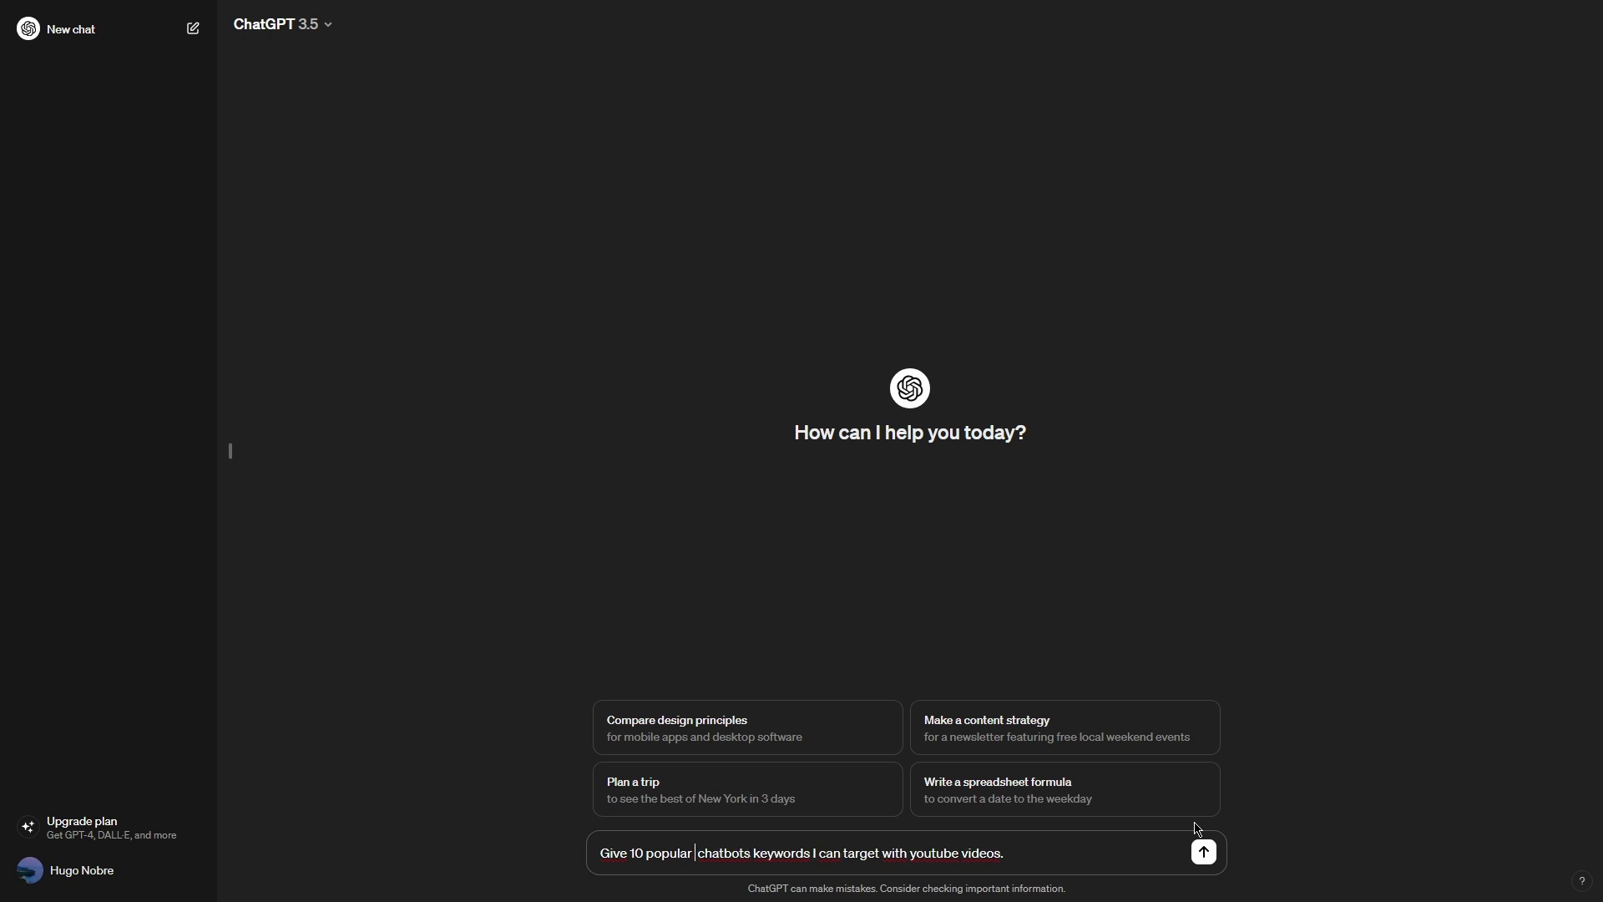
left_click(759, 852)
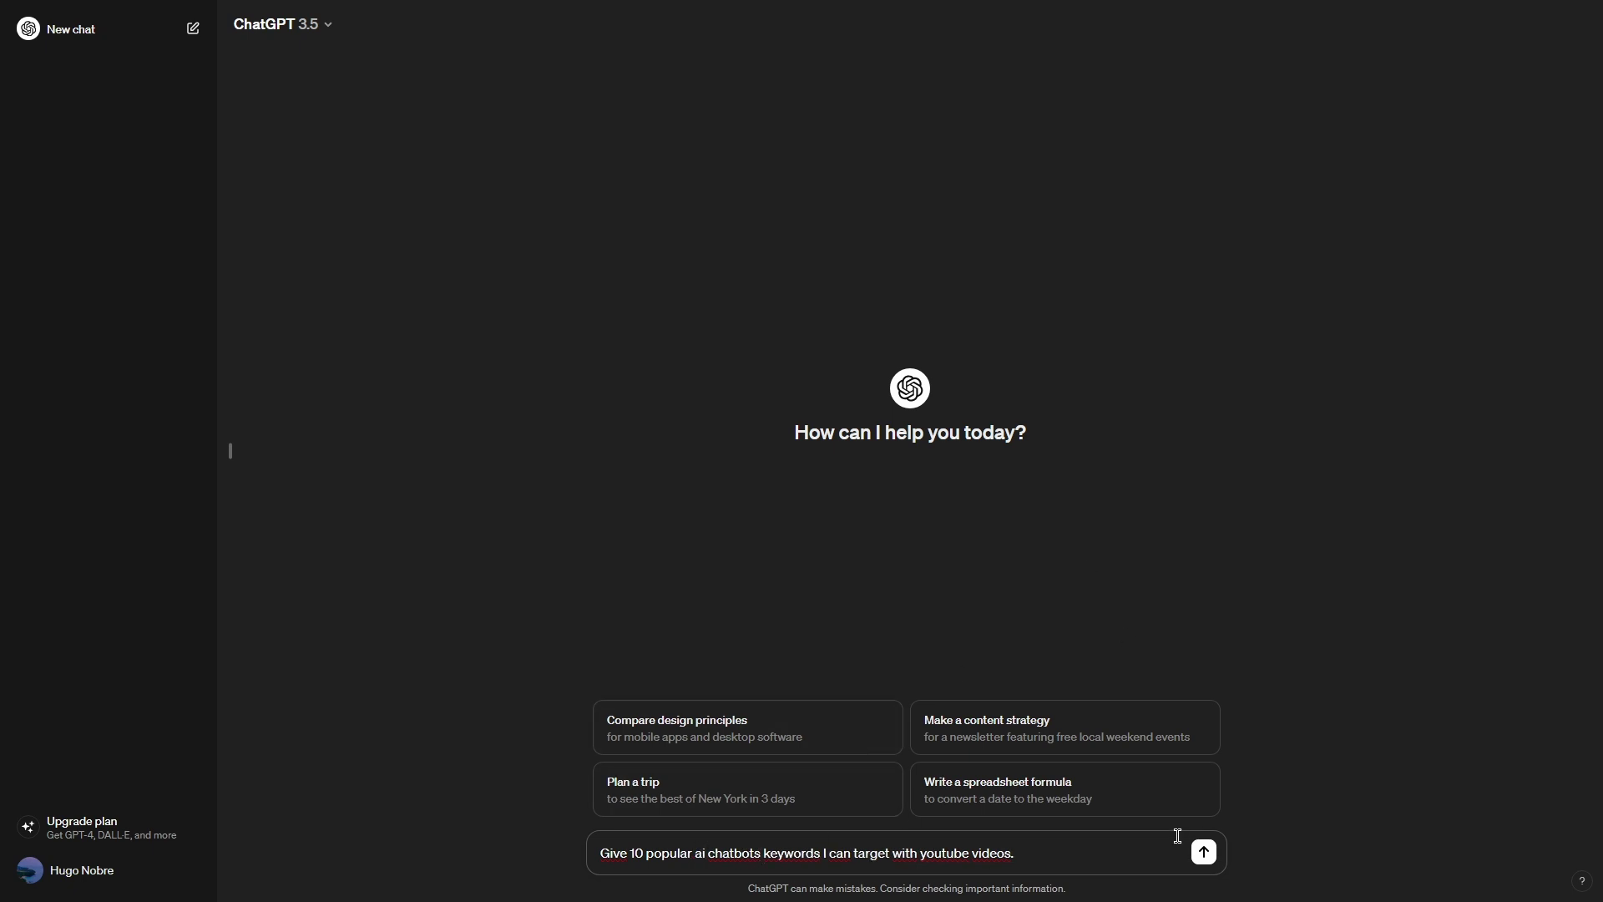
type("for ")
type("customer support")
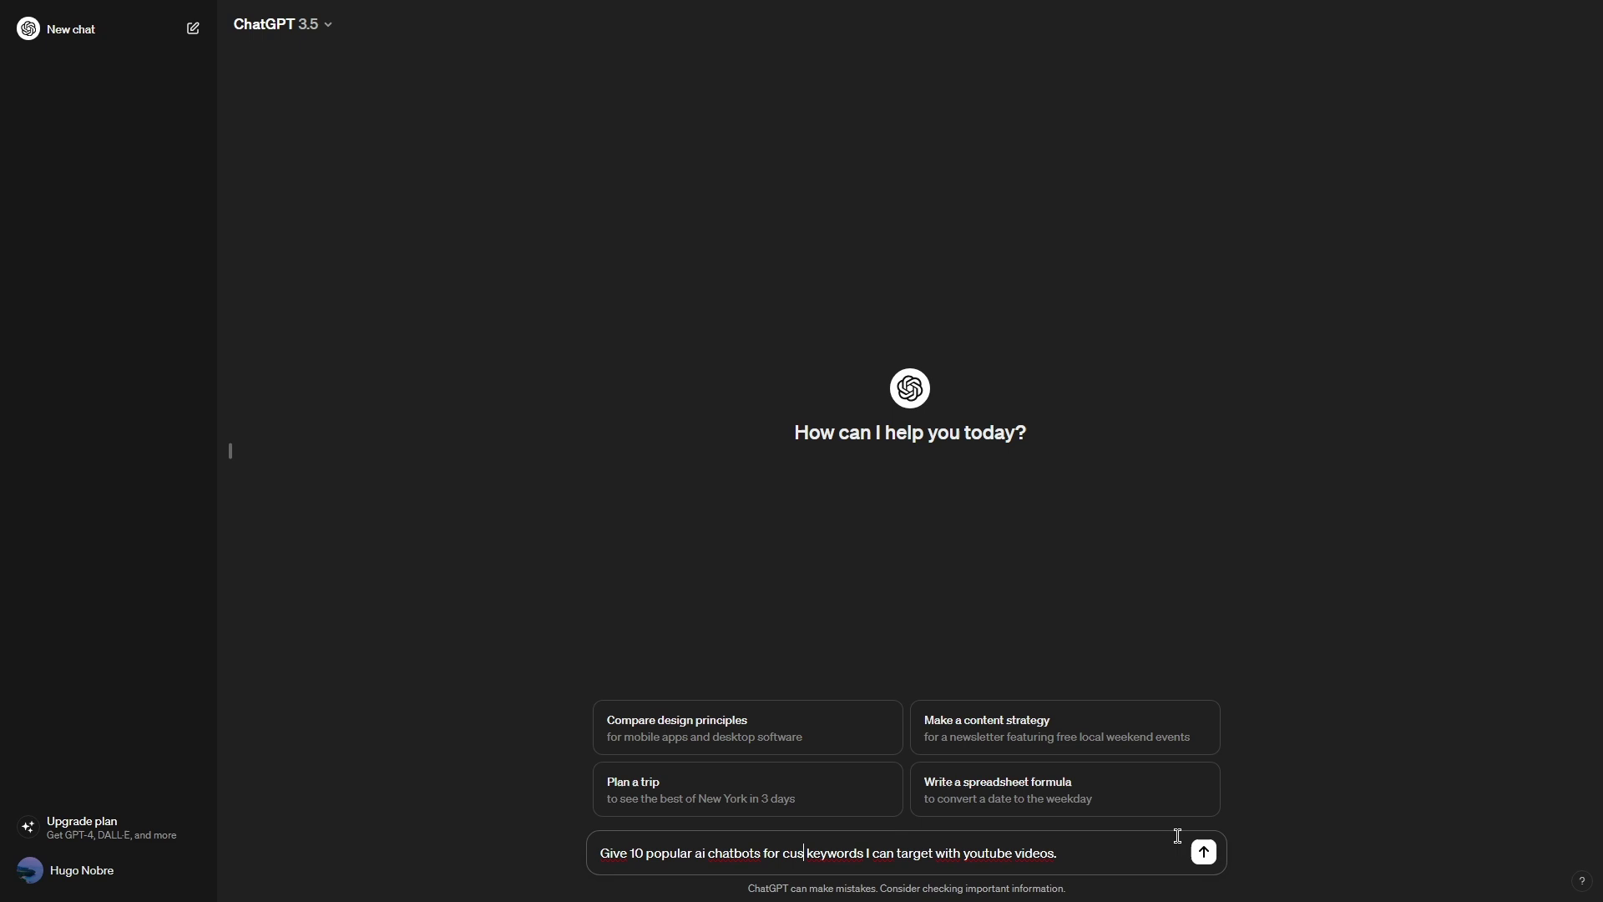
key("Return")
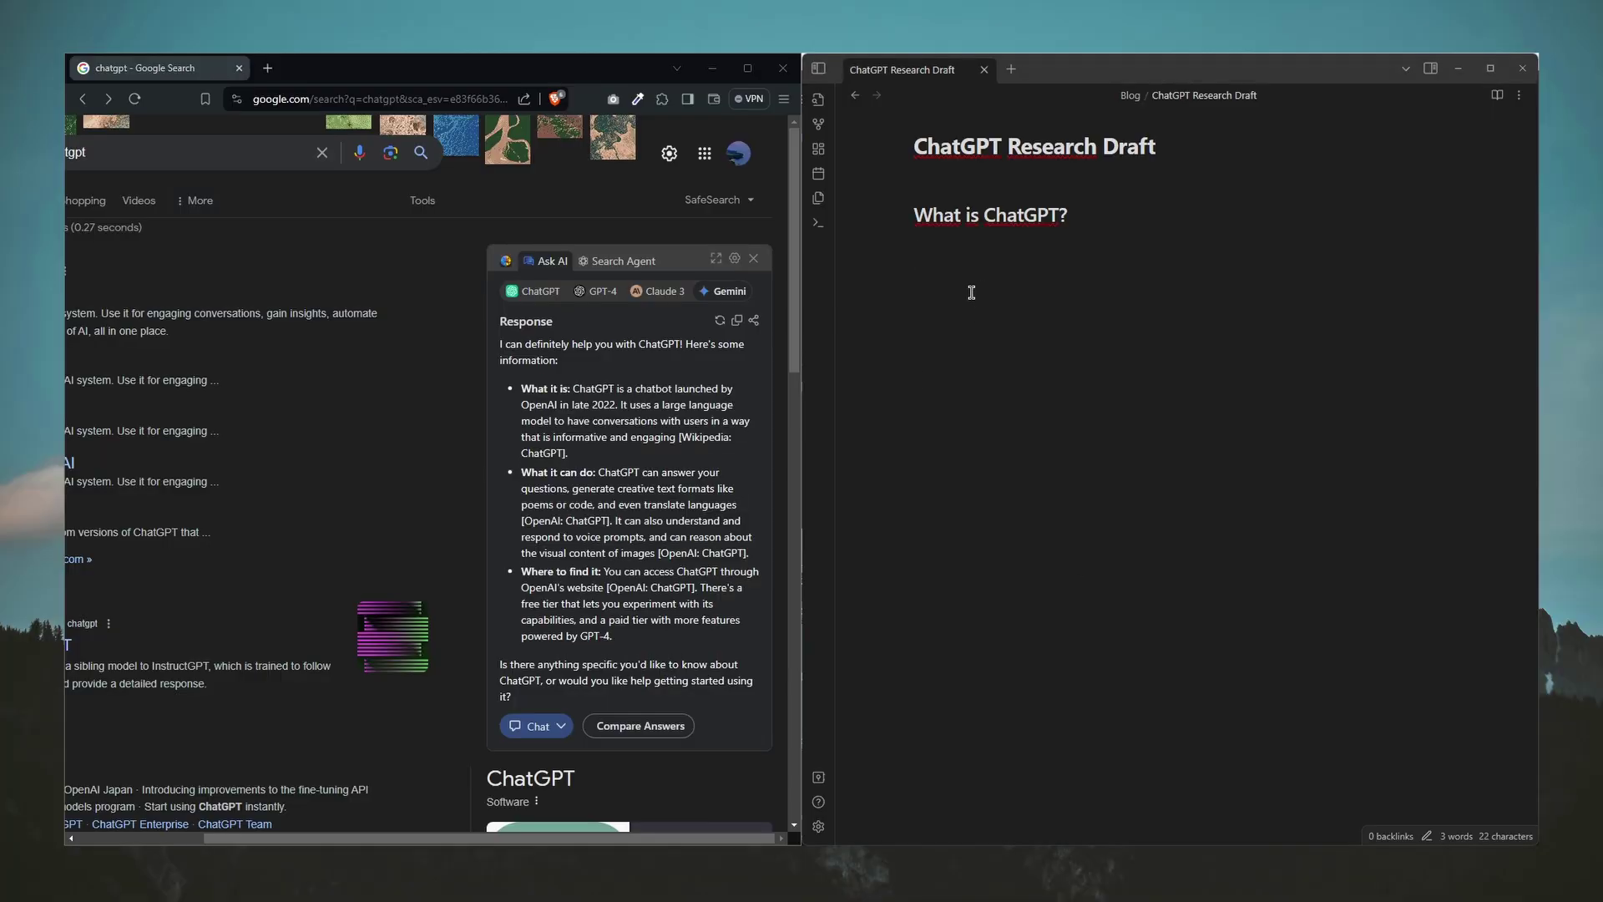
Step: Copy the AI answer's ChatGPT definition into the note under 'What is ChatGPT?'
left_click_drag(678, 438, 572, 389)
left_click(963, 297)
key("alt+Tab")
key("ctrl+c")
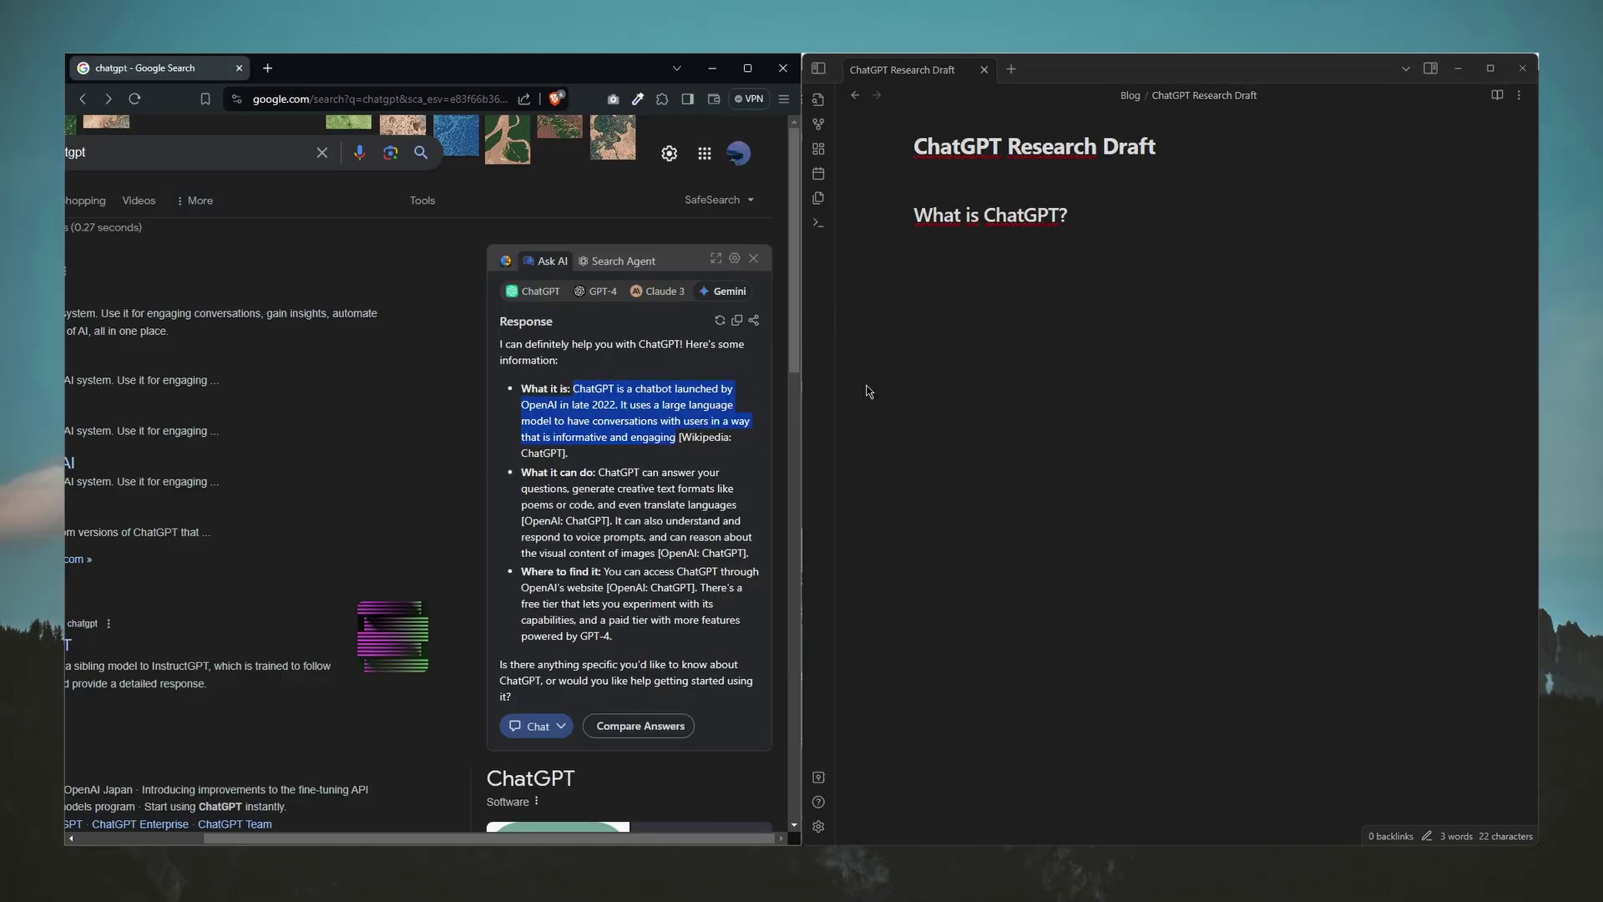
key("alt+Tab")
key("ctrl+v")
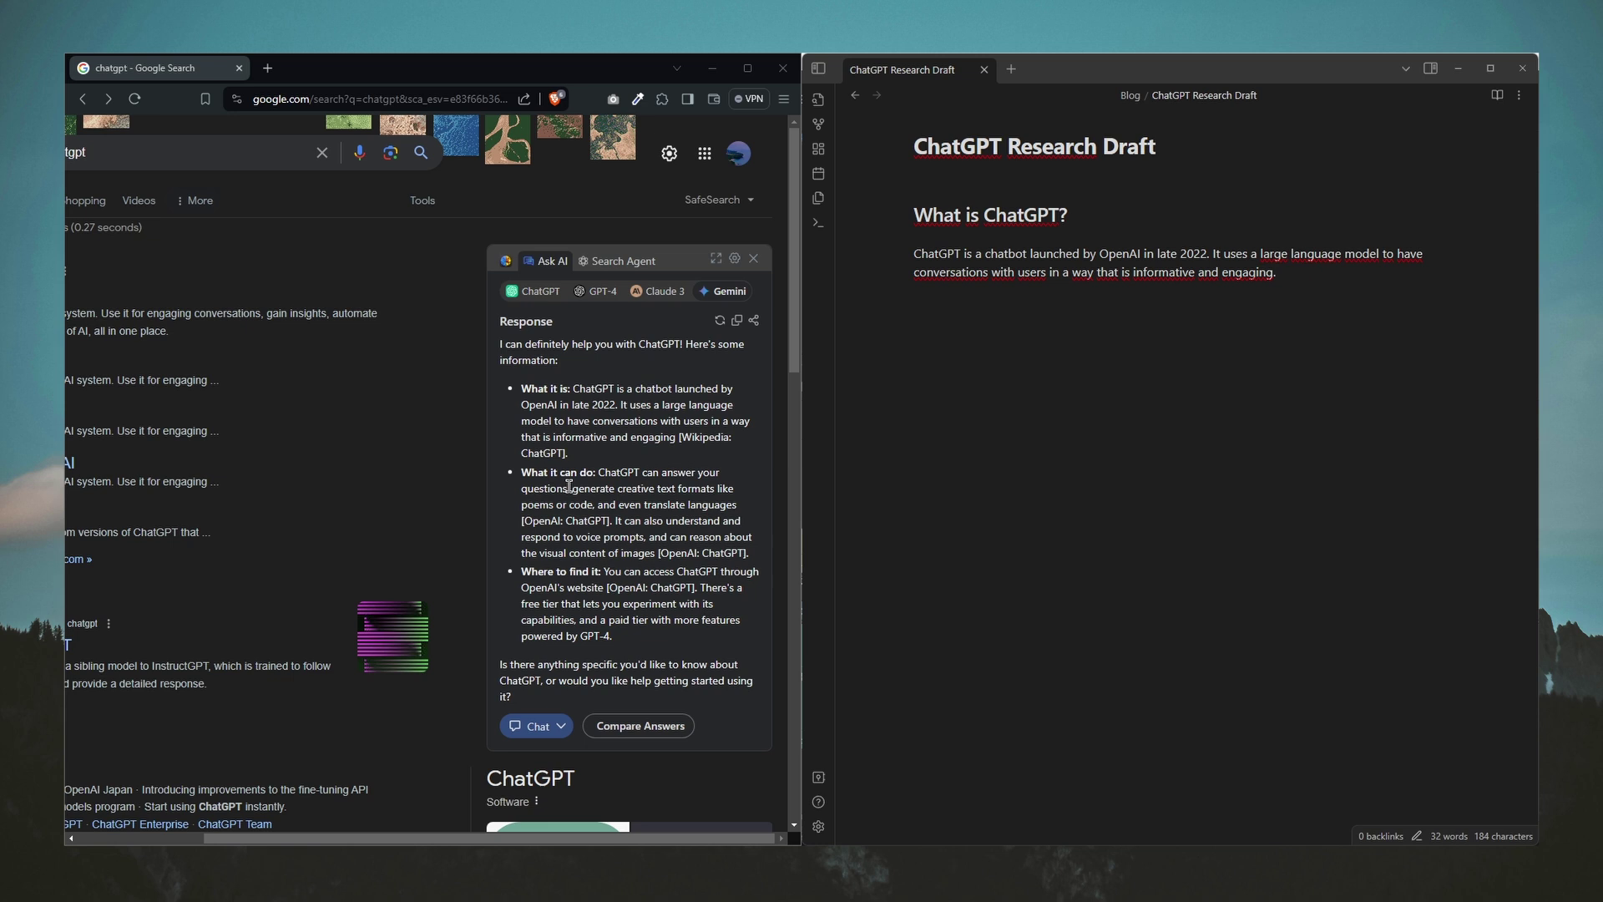
Step: Add a --- divider and a '# Sources' heading below the pasted paragraph
left_click_drag(678, 438, 568, 453)
left_click(645, 553)
left_click(1060, 408)
type("#Sources")
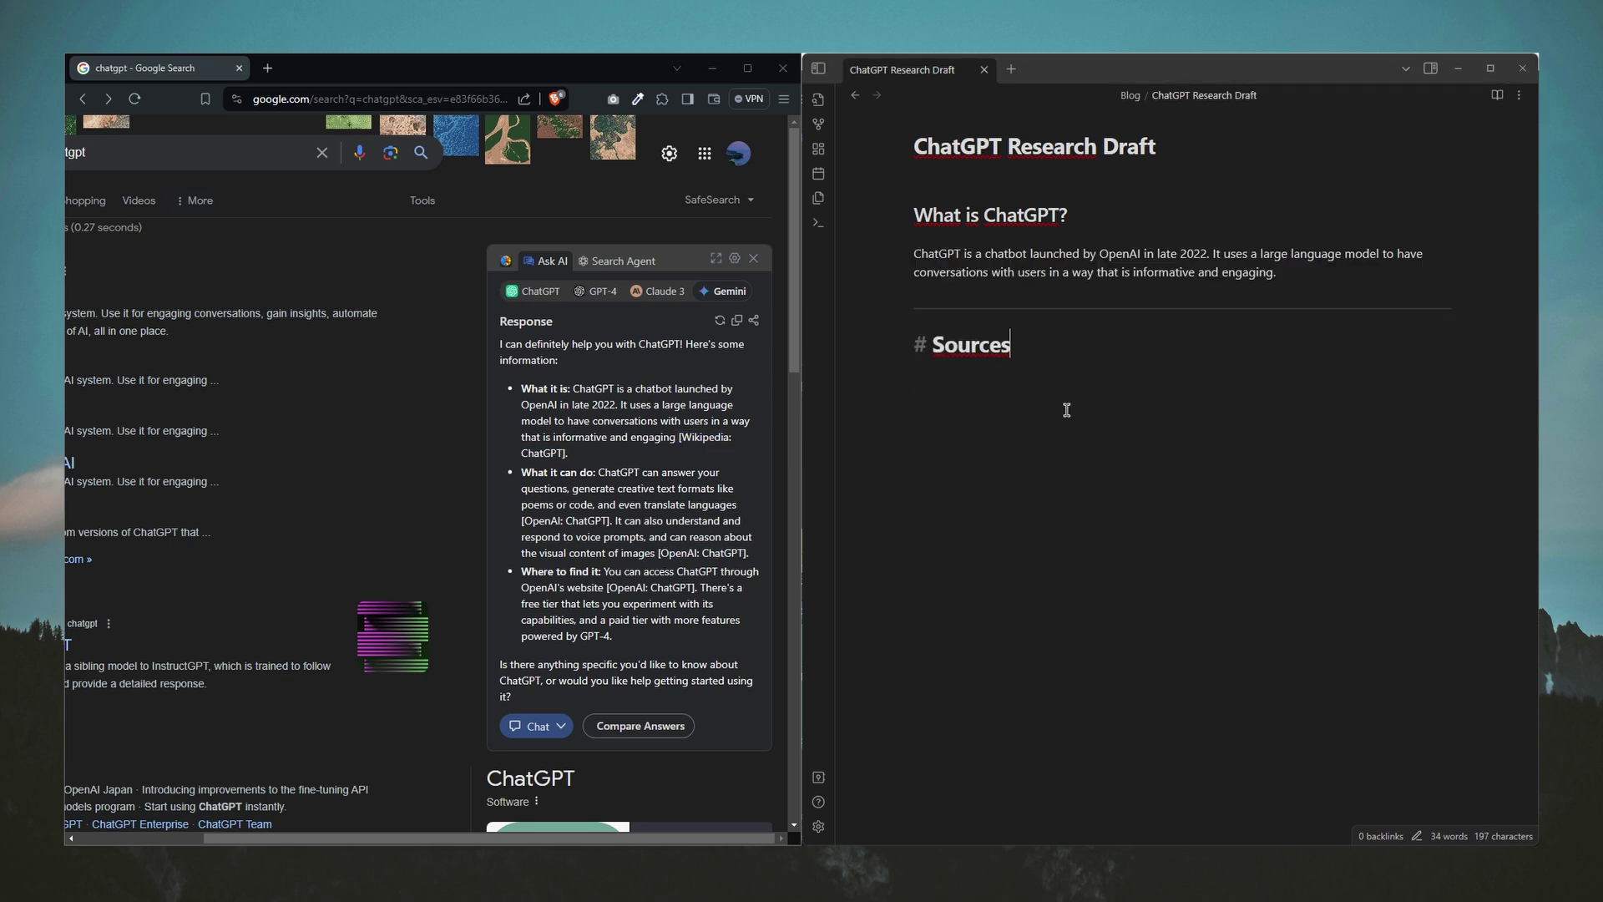
key("Up")
key("End")
key("Return")
type("---")
Step: List 'ChatGPT; Wikipedia:' and 'ChatGPT; OpenAI:' as source lines under Sources
key("Down")
key("End")
key("Return")
type("Wikipedia")
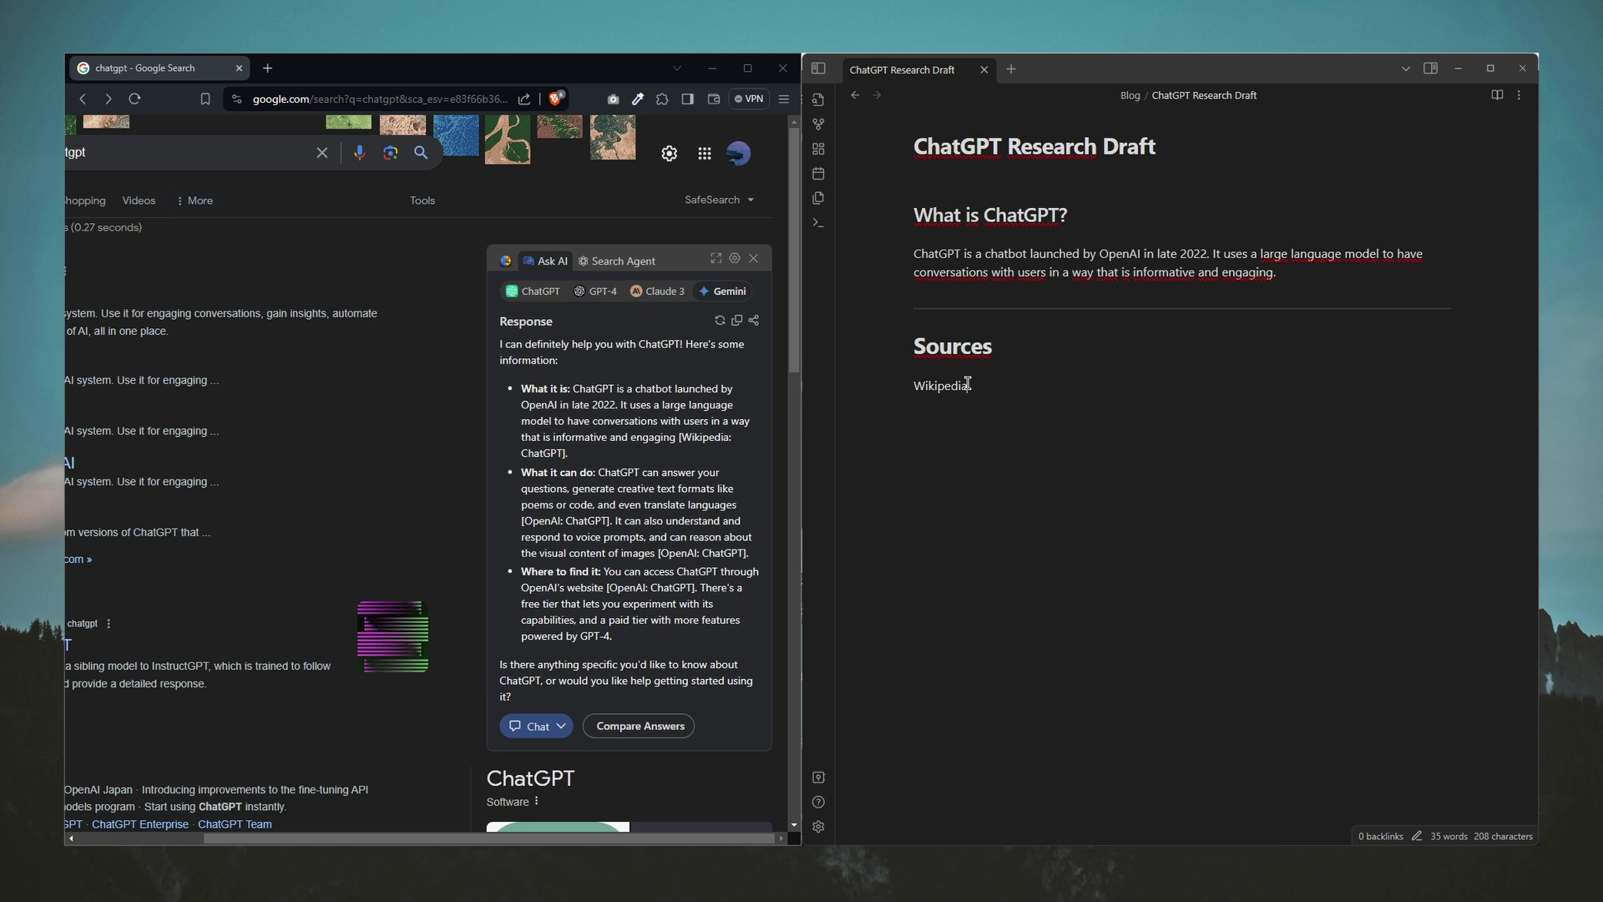
key("Home")
type("ChatGPT;")
key("End")
type(":")
key("Return")
key("Return")
type("ChatGPT")
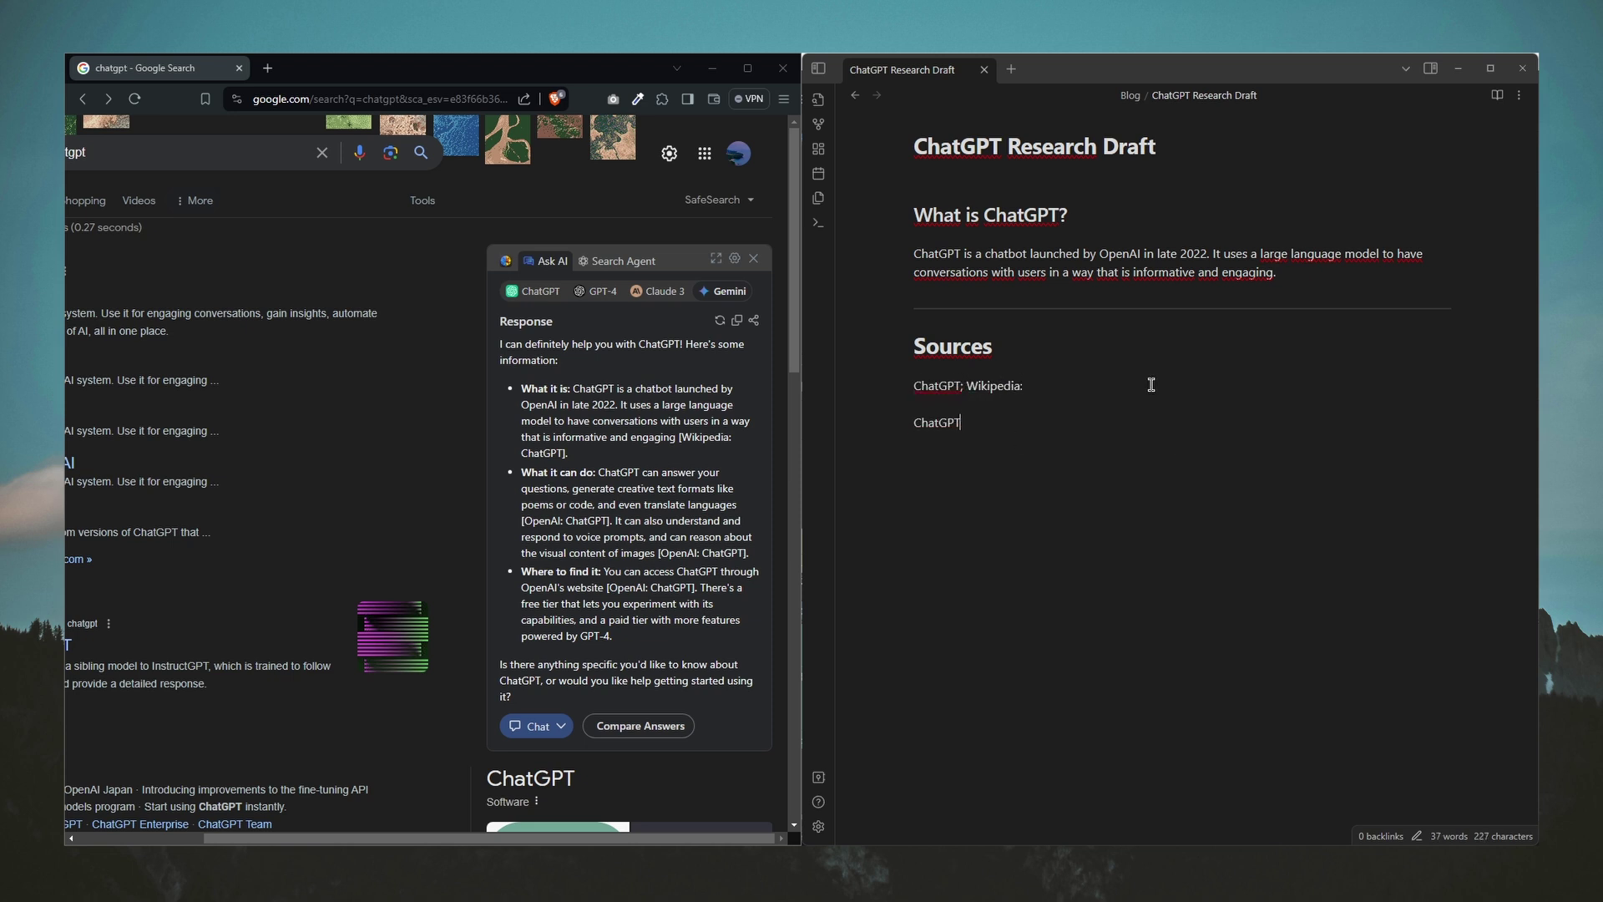
type("; OpenAI:")
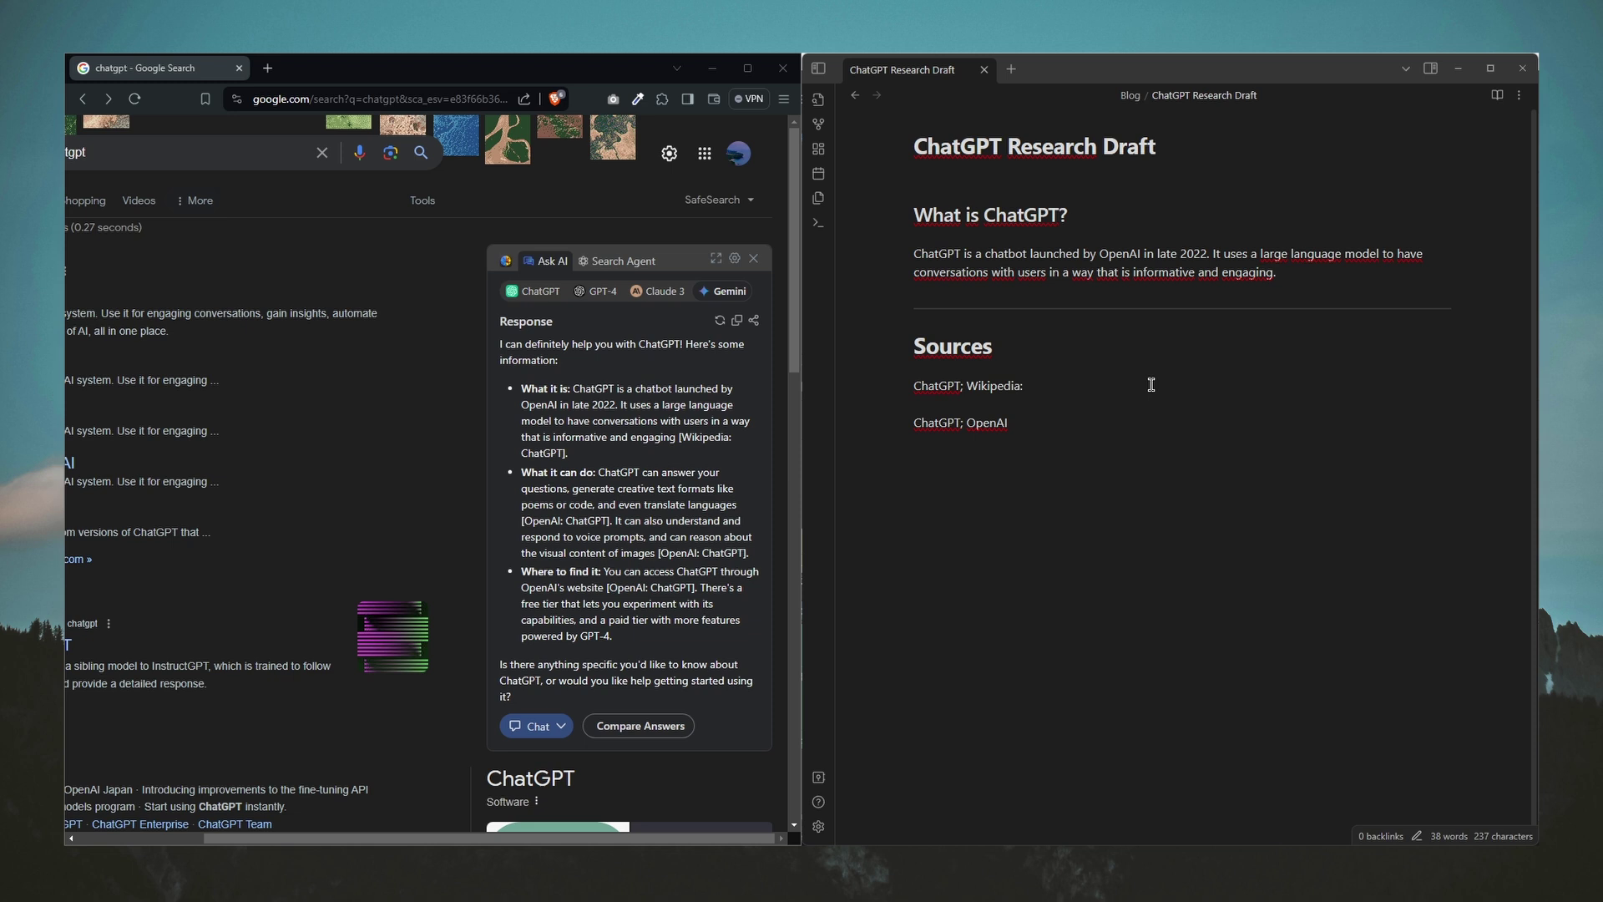
key("Return")
Step: Search 'wikipedia chatgpt' and paste the Wikipedia ChatGPT article's address under the Wikipedia source
left_click(1060, 391)
key("Return")
triple_click(251, 152)
type("wikipedia chatgpt")
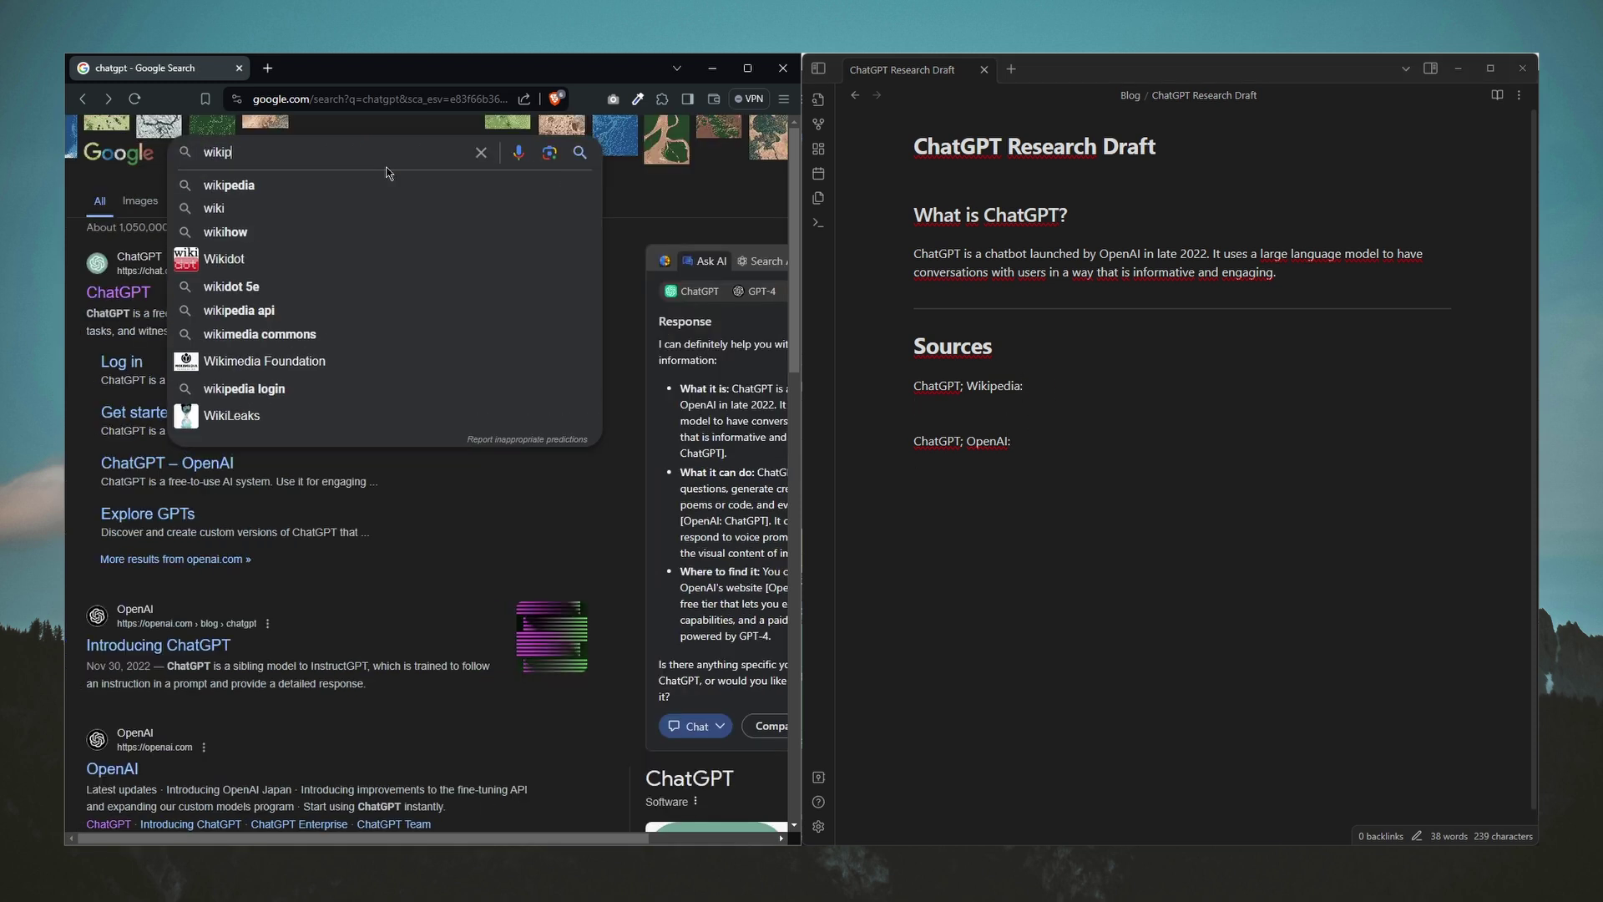
key("Return")
left_click(91, 344)
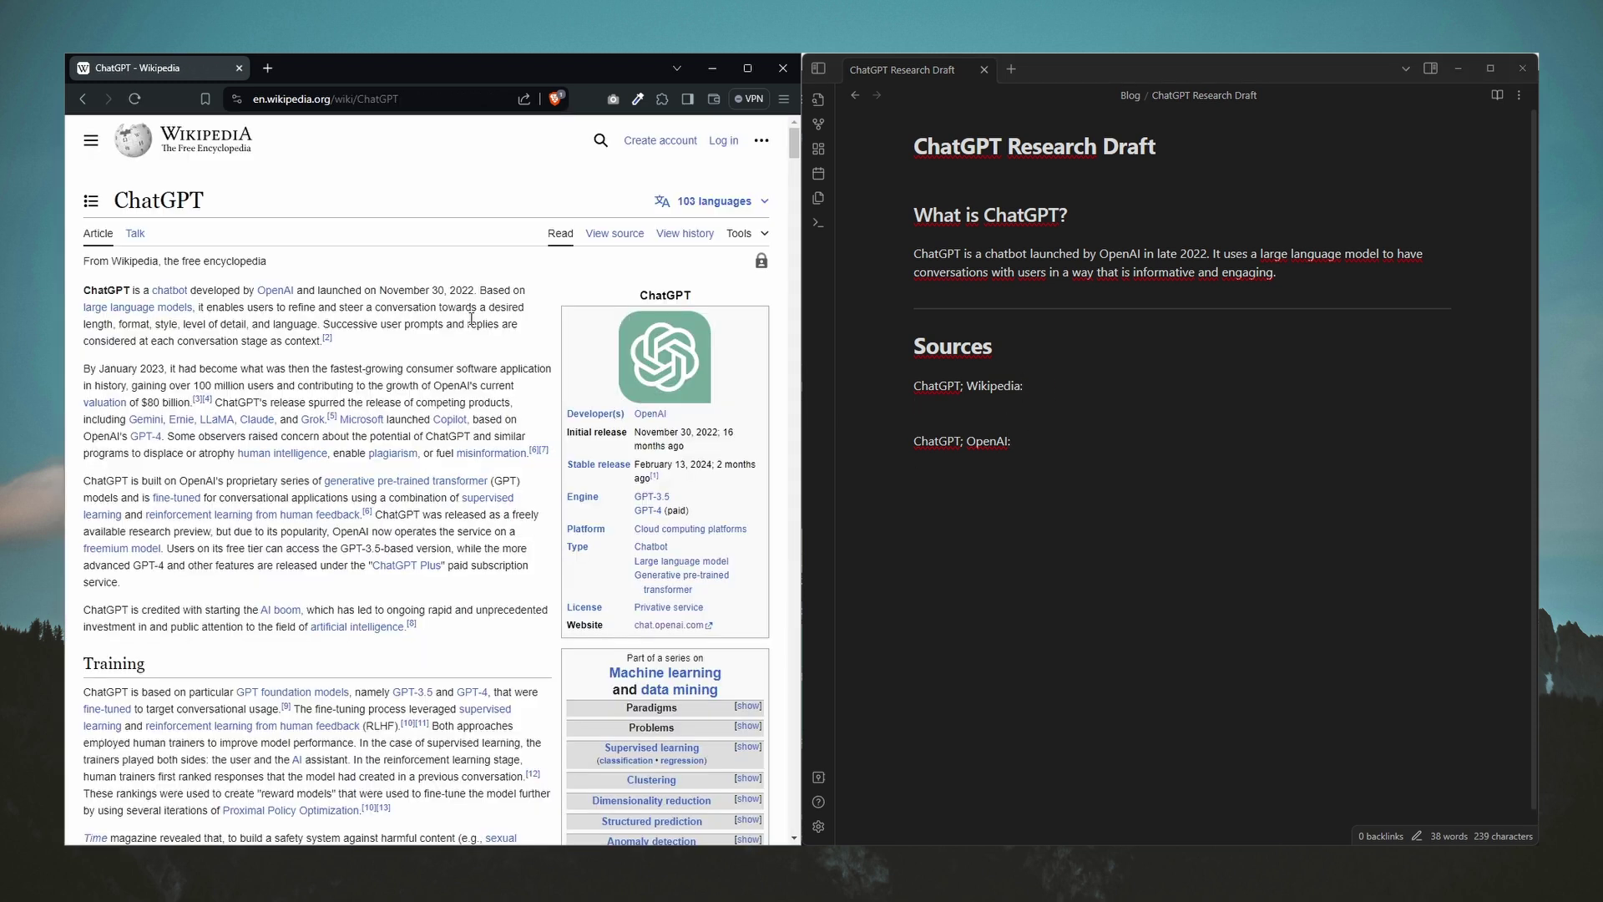
left_click(342, 99)
right_click(342, 99)
left_click(384, 191)
left_click(1097, 402)
type("https://en.wikipedia.org/wiki/ChatGPT")
Step: Search 'open ai chatgpt', open OpenAI's ChatGPT page and copy its address
left_click(82, 99)
double_click(222, 152)
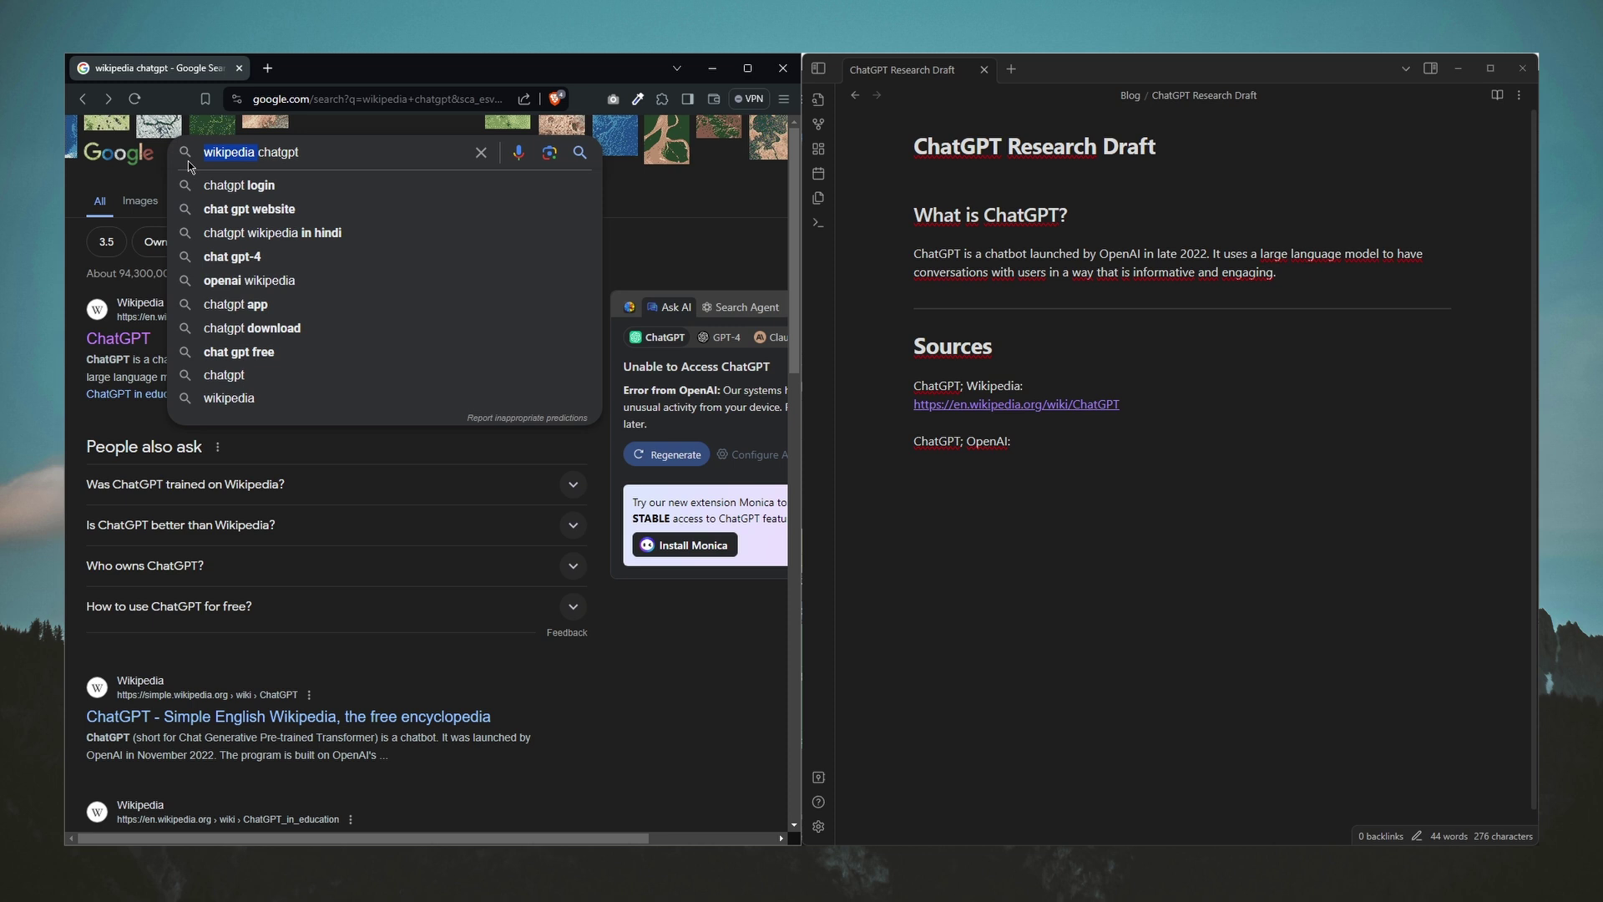
type("open ai")
key("Return")
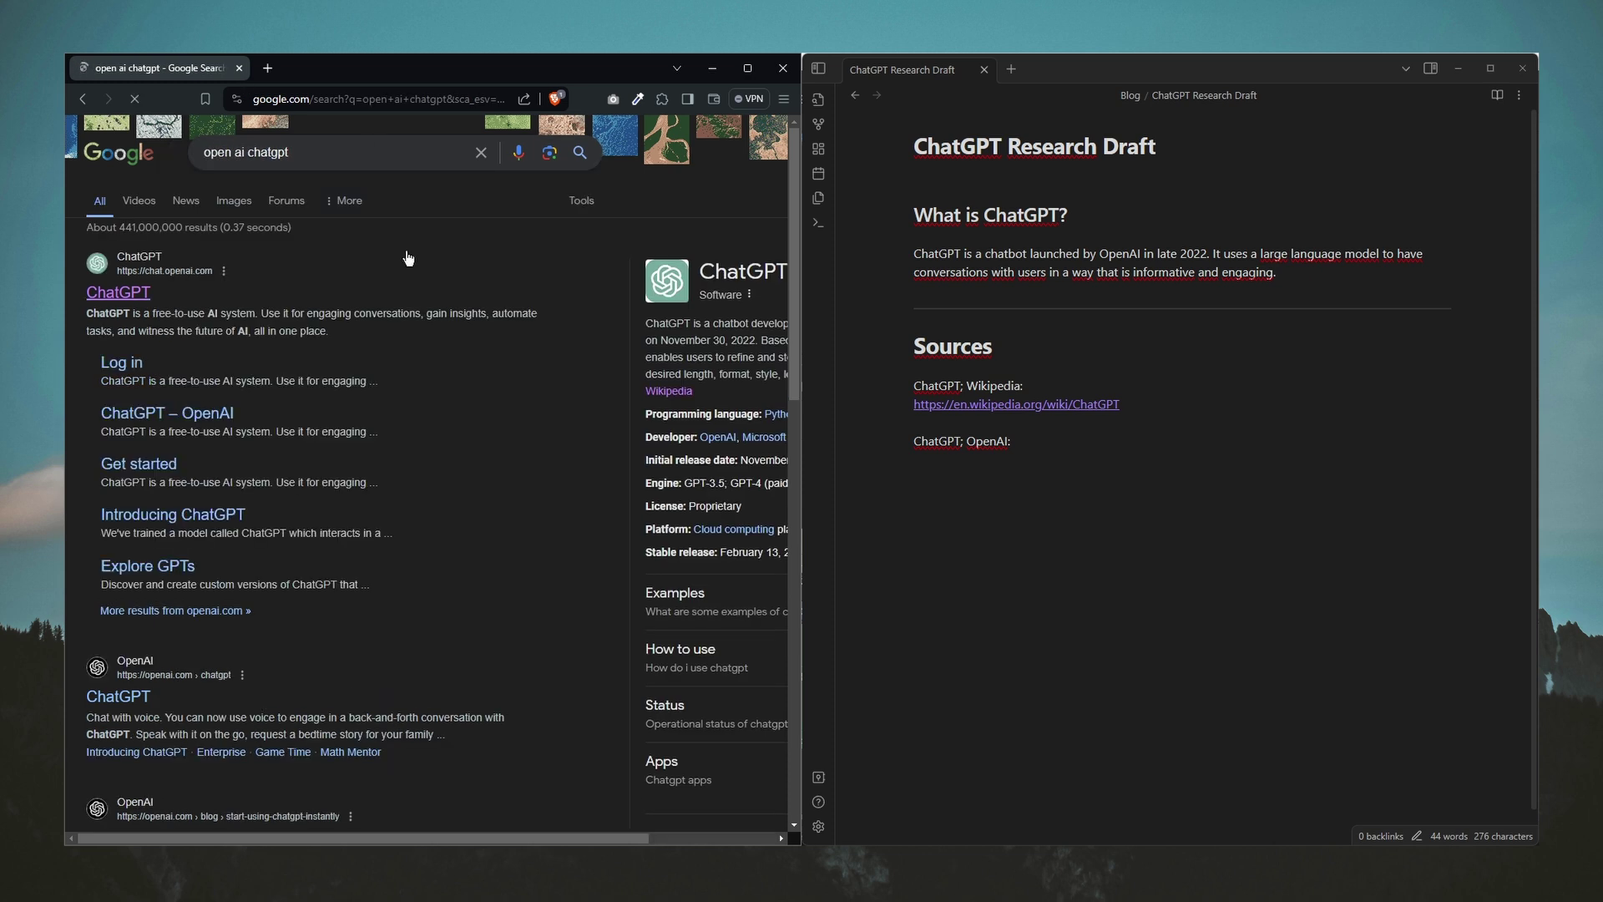
left_click(126, 695)
scroll(214, 356, "down", 8)
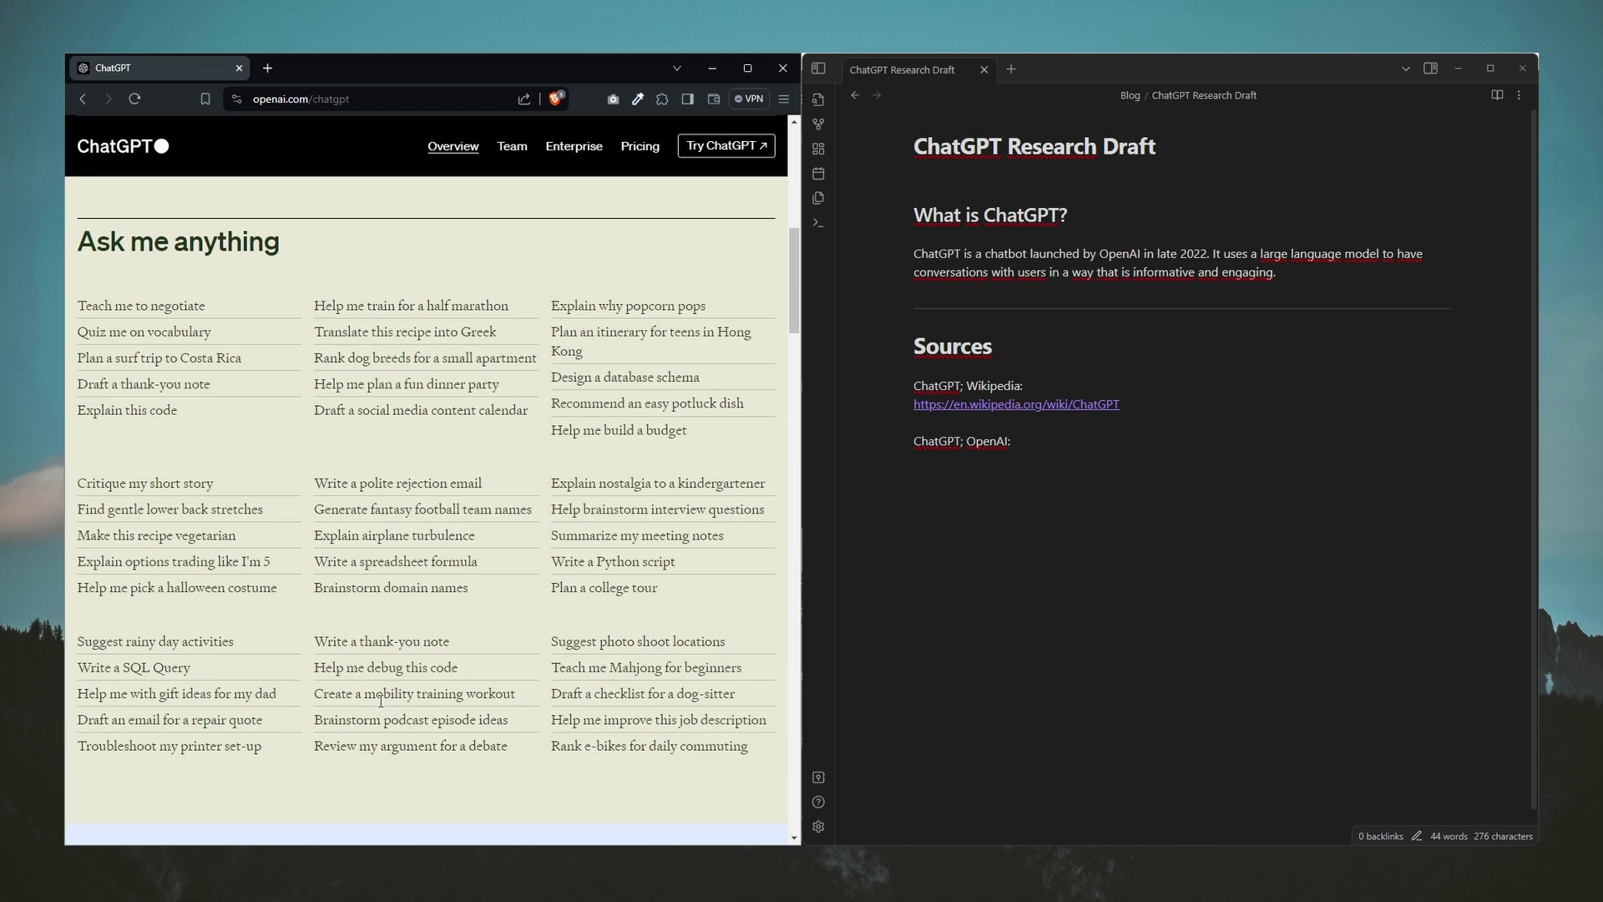
scroll(381, 700, "down", 15)
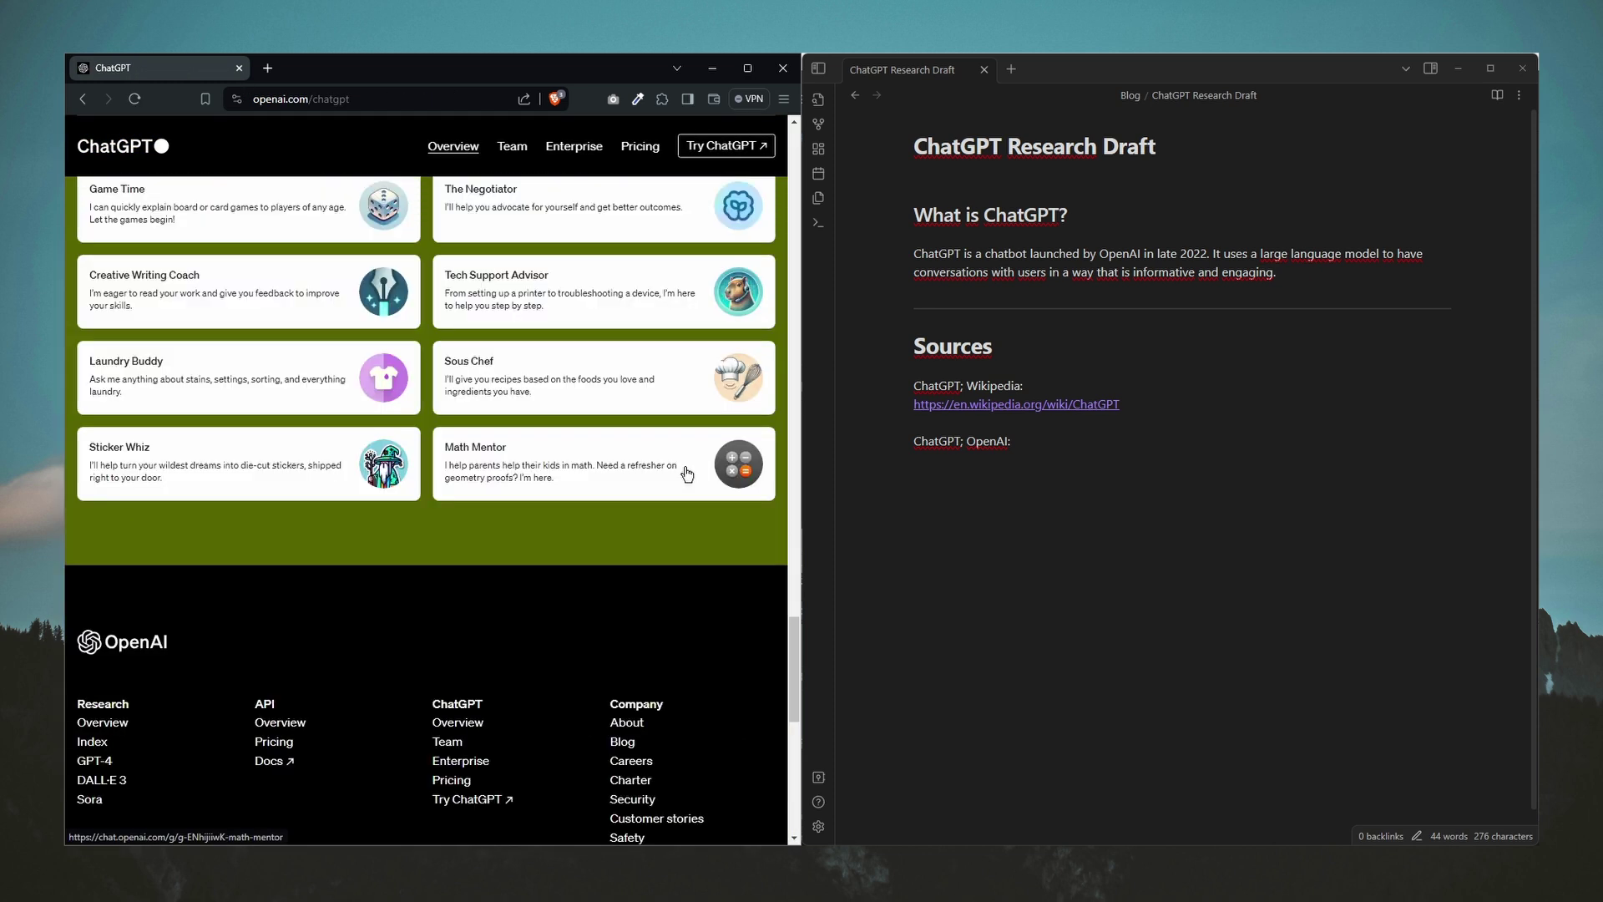
scroll(678, 463, "up", 5)
right_click(385, 102)
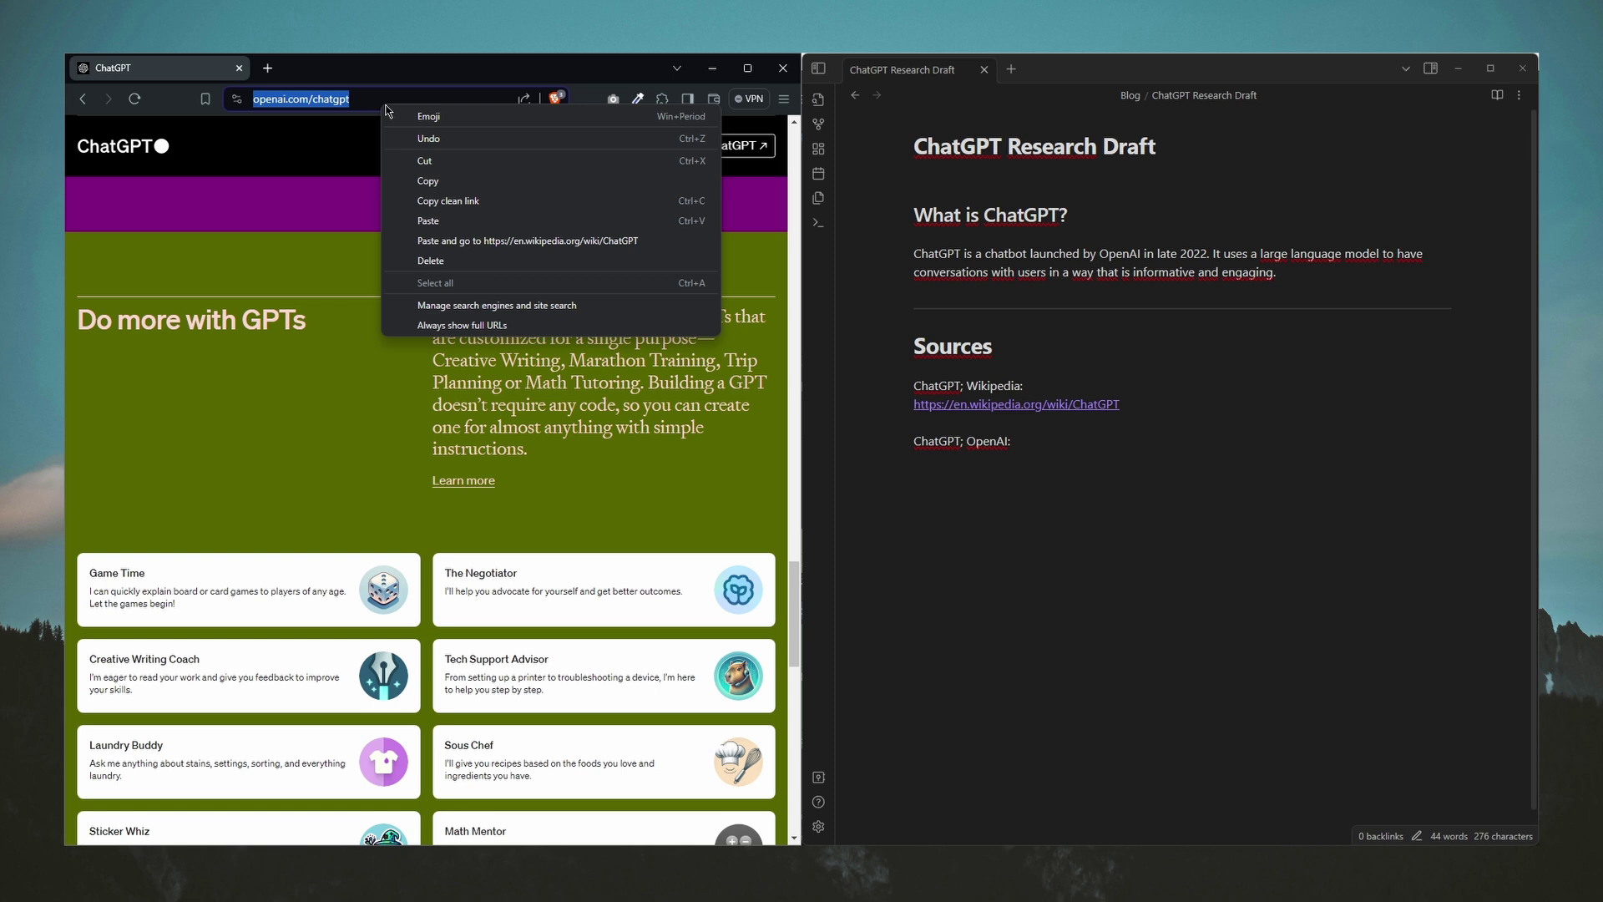
left_click(427, 180)
left_click(1114, 465)
Step: Paste the OpenAI link into the note, then open the Gemini answer as a full-page chat
key("ctrl+v")
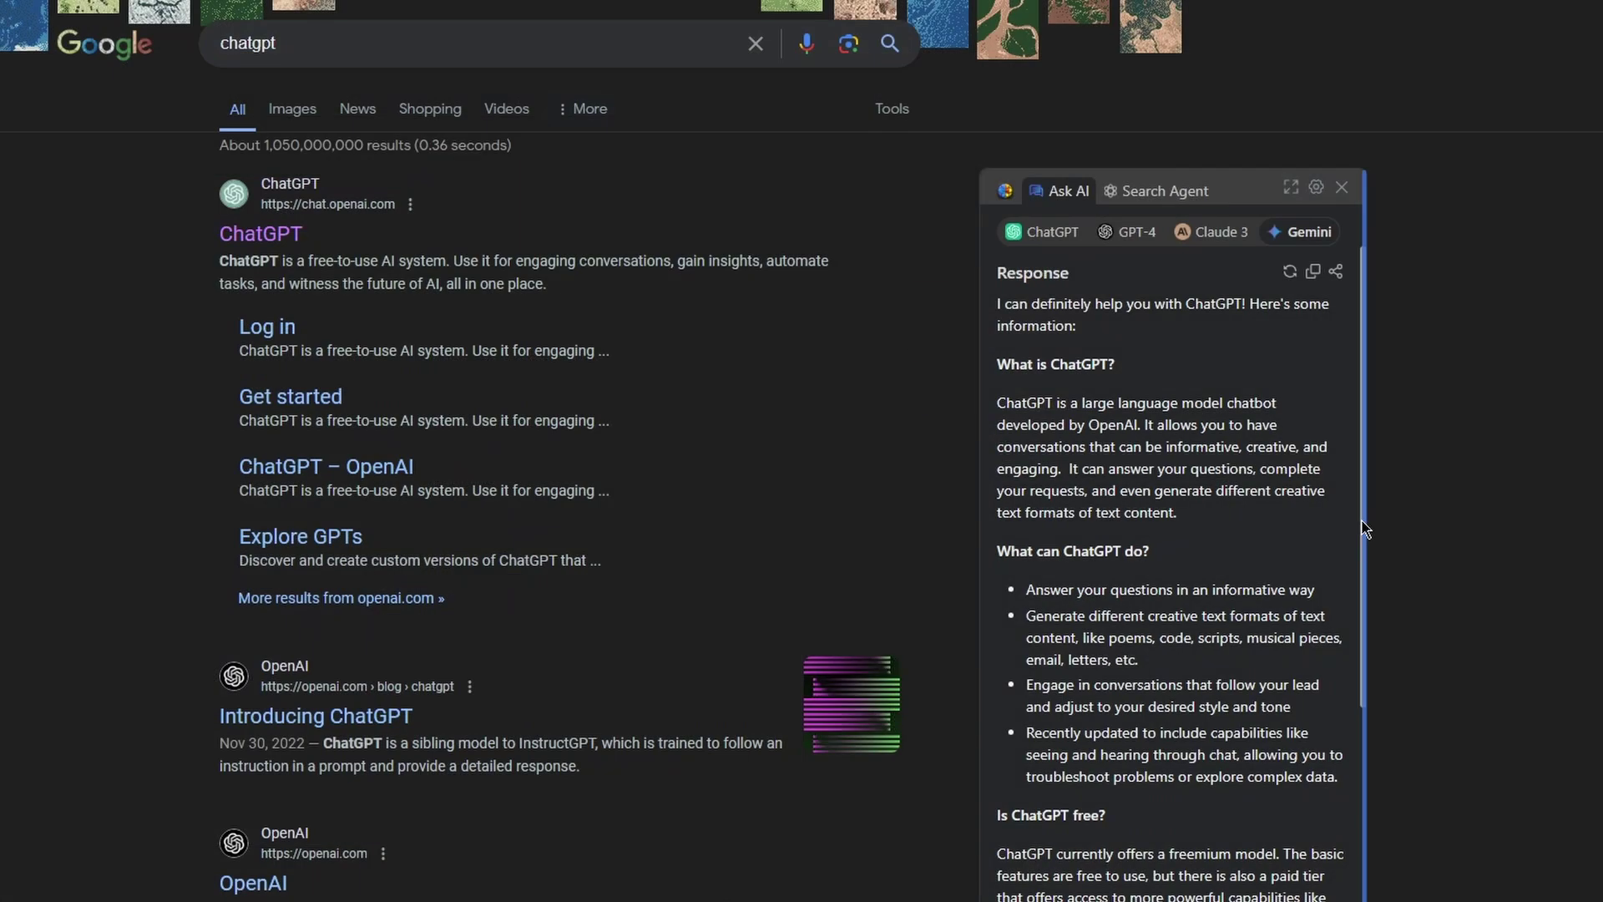
scroll(1365, 527, "down", 5)
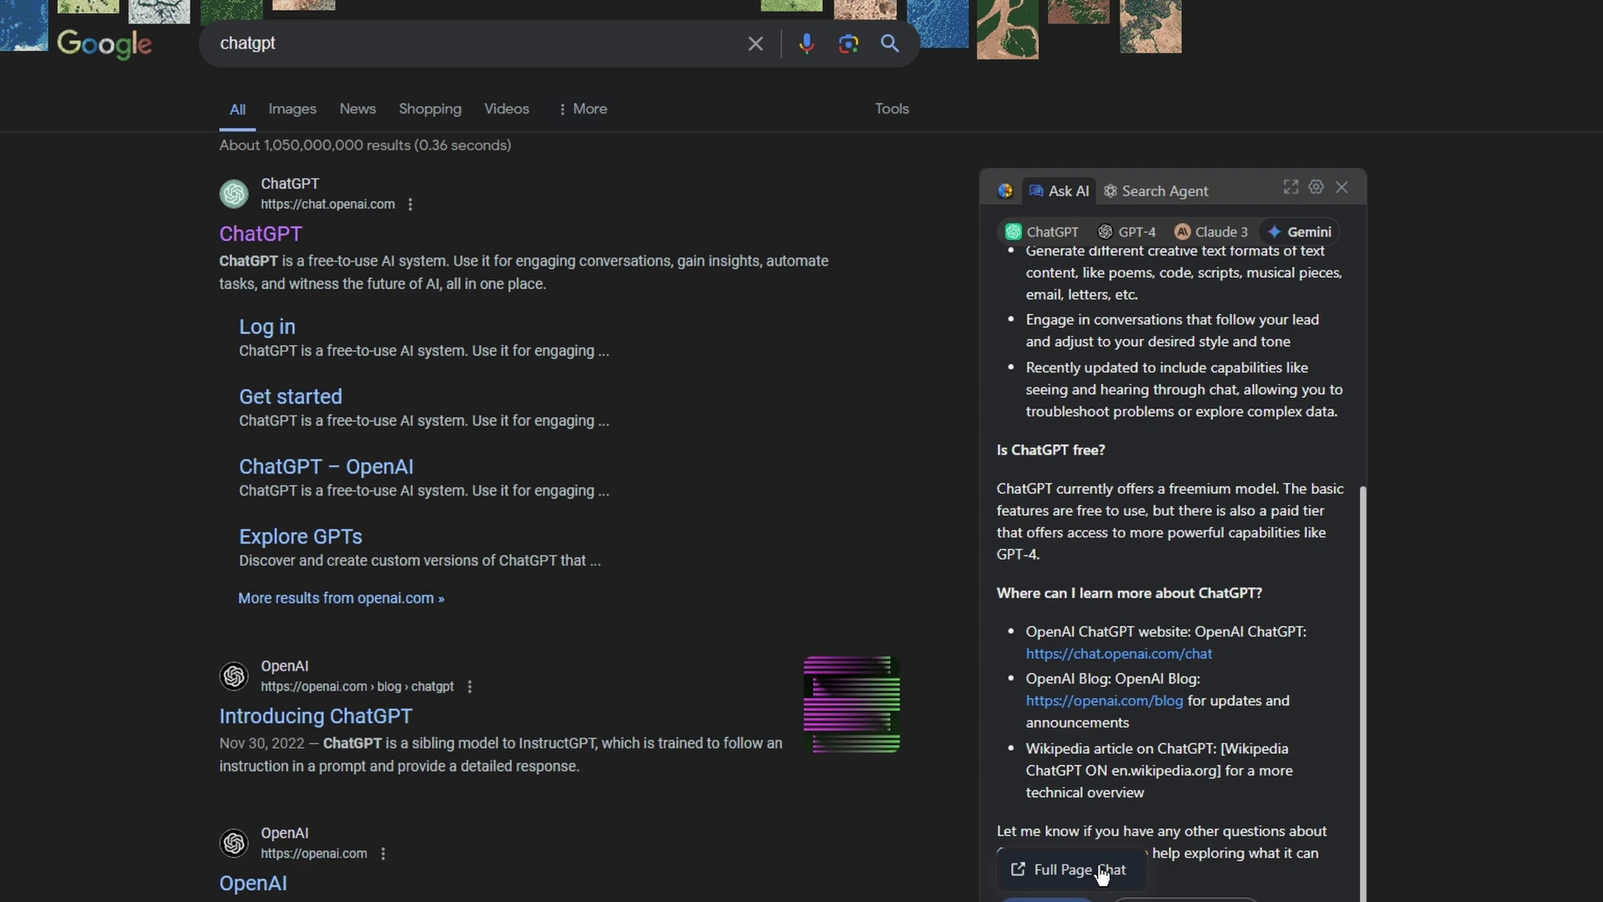
left_click(1102, 874)
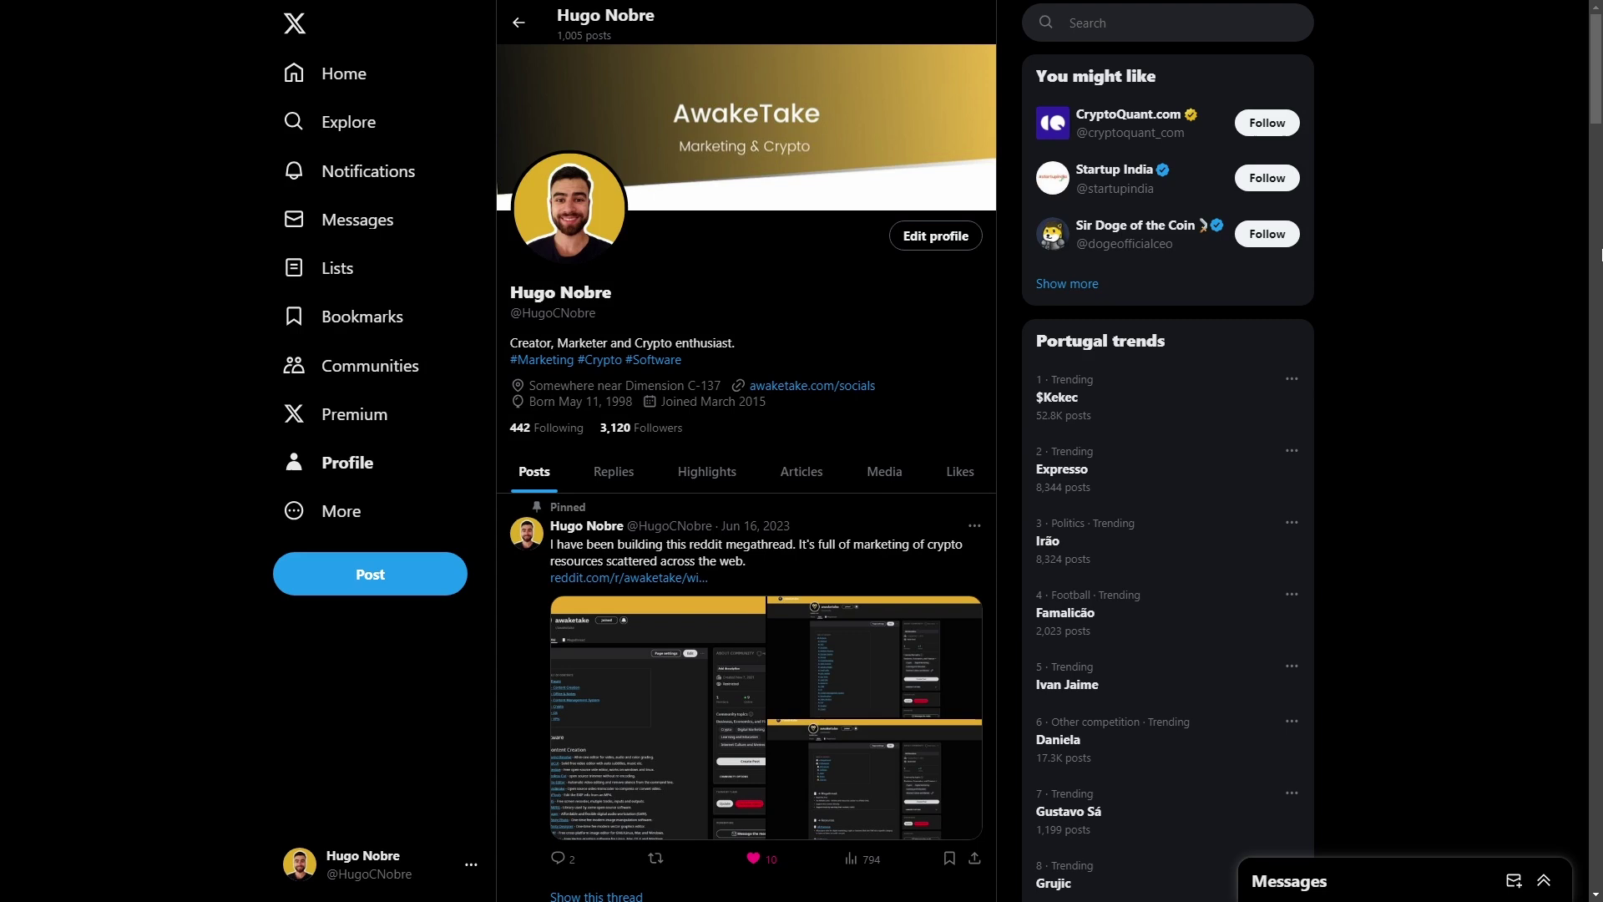
Step: Reply to the pinned megathread post with a Replai-generated Support-style reply
scroll(1599, 78, "down", 4)
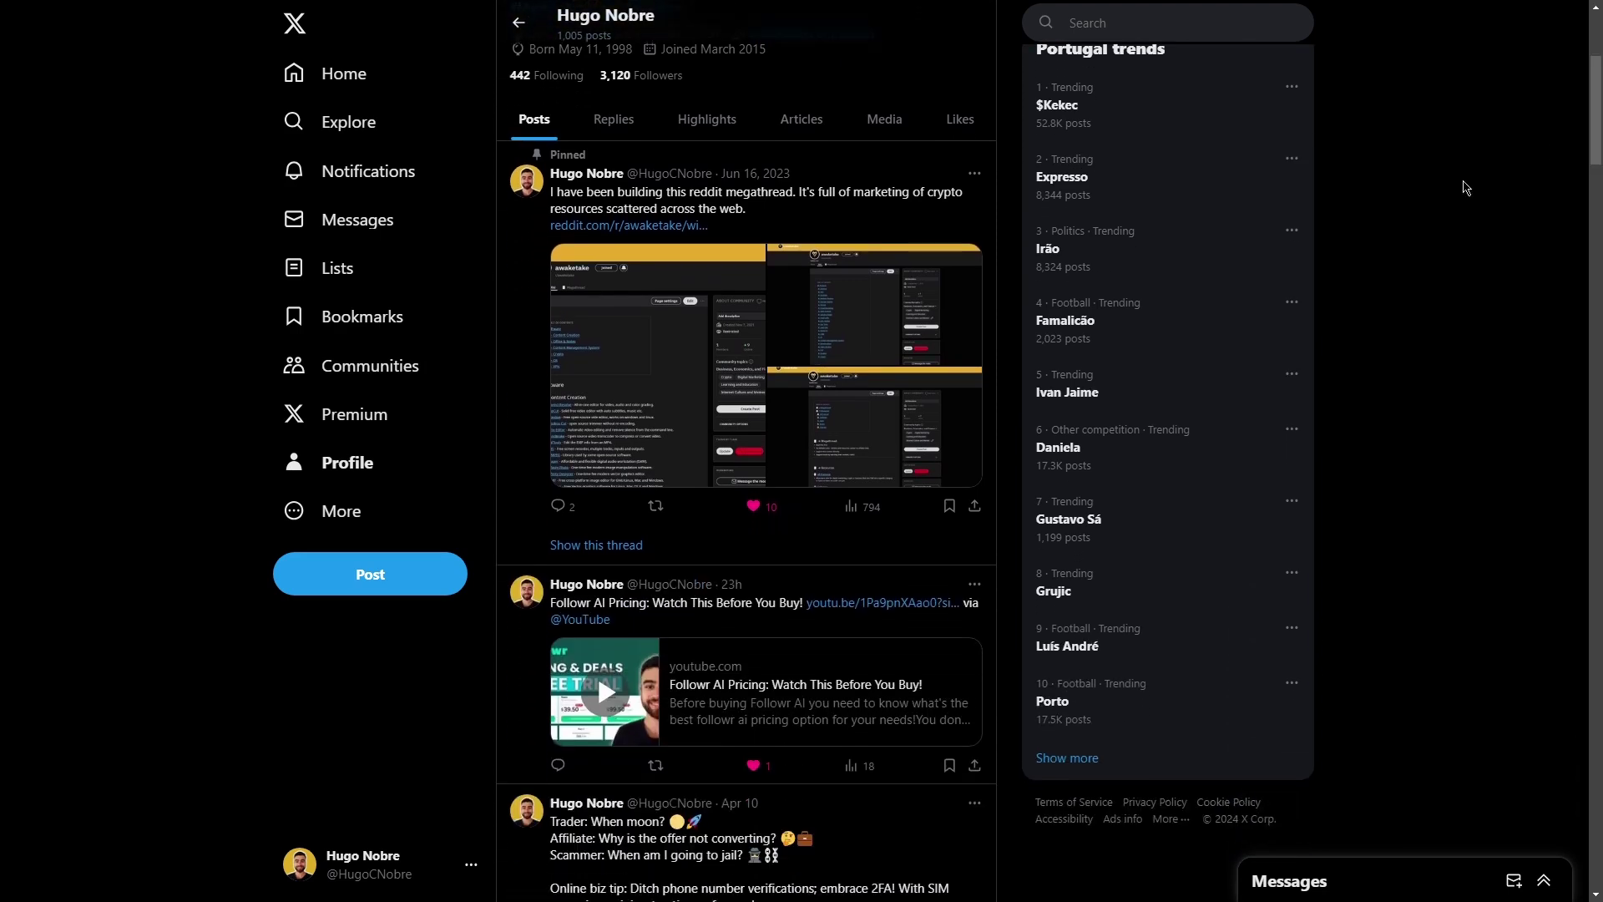
left_click(557, 506)
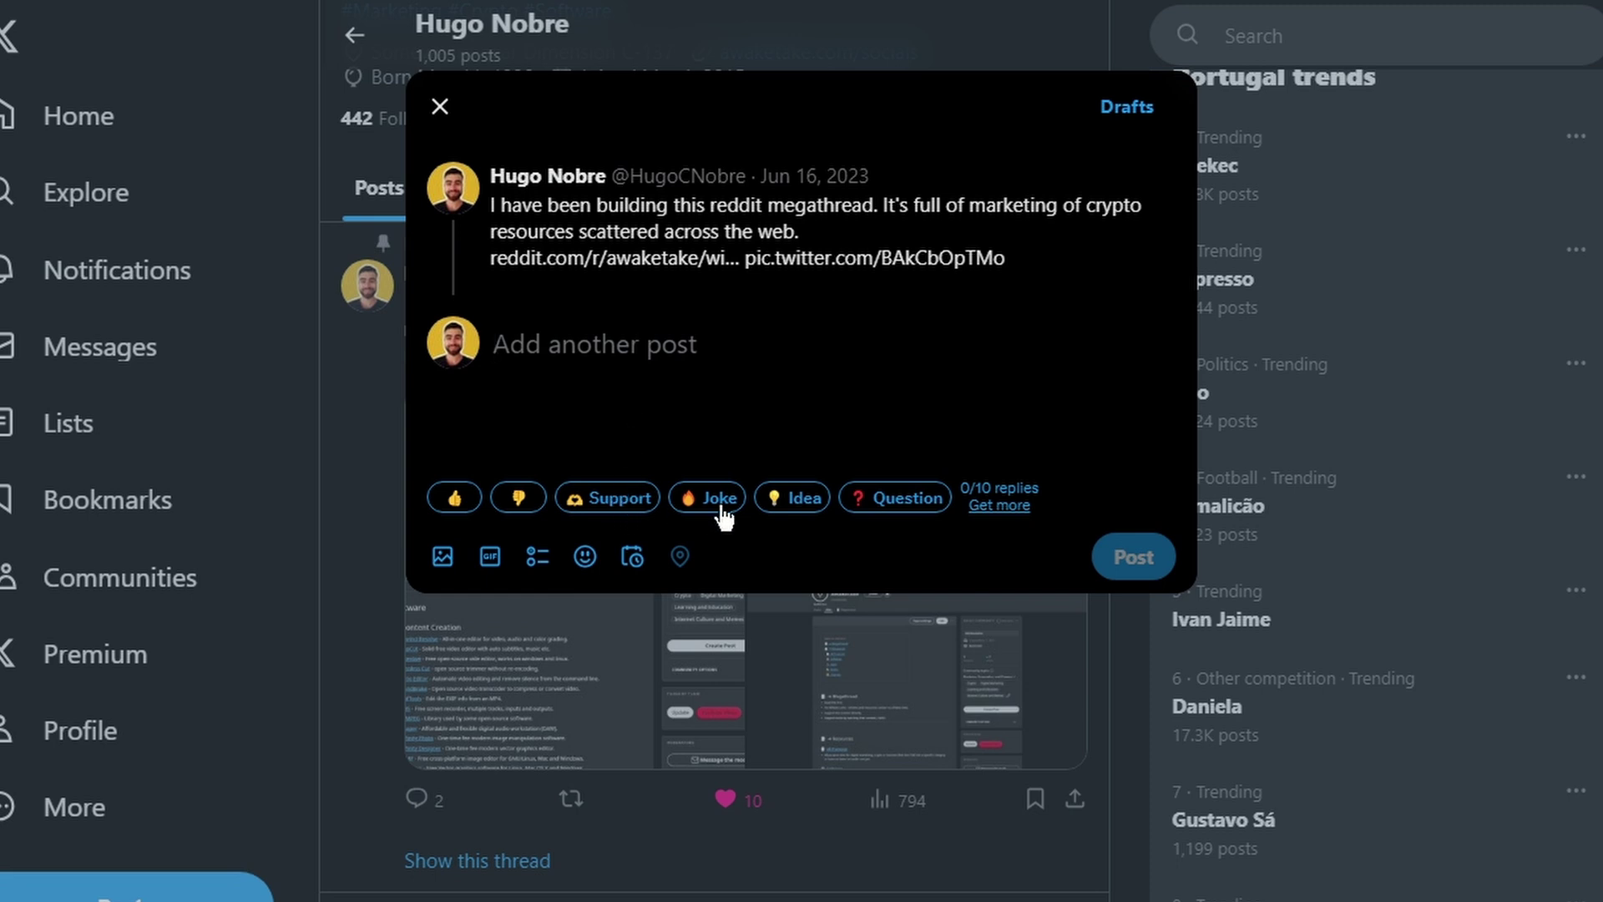
left_click(622, 498)
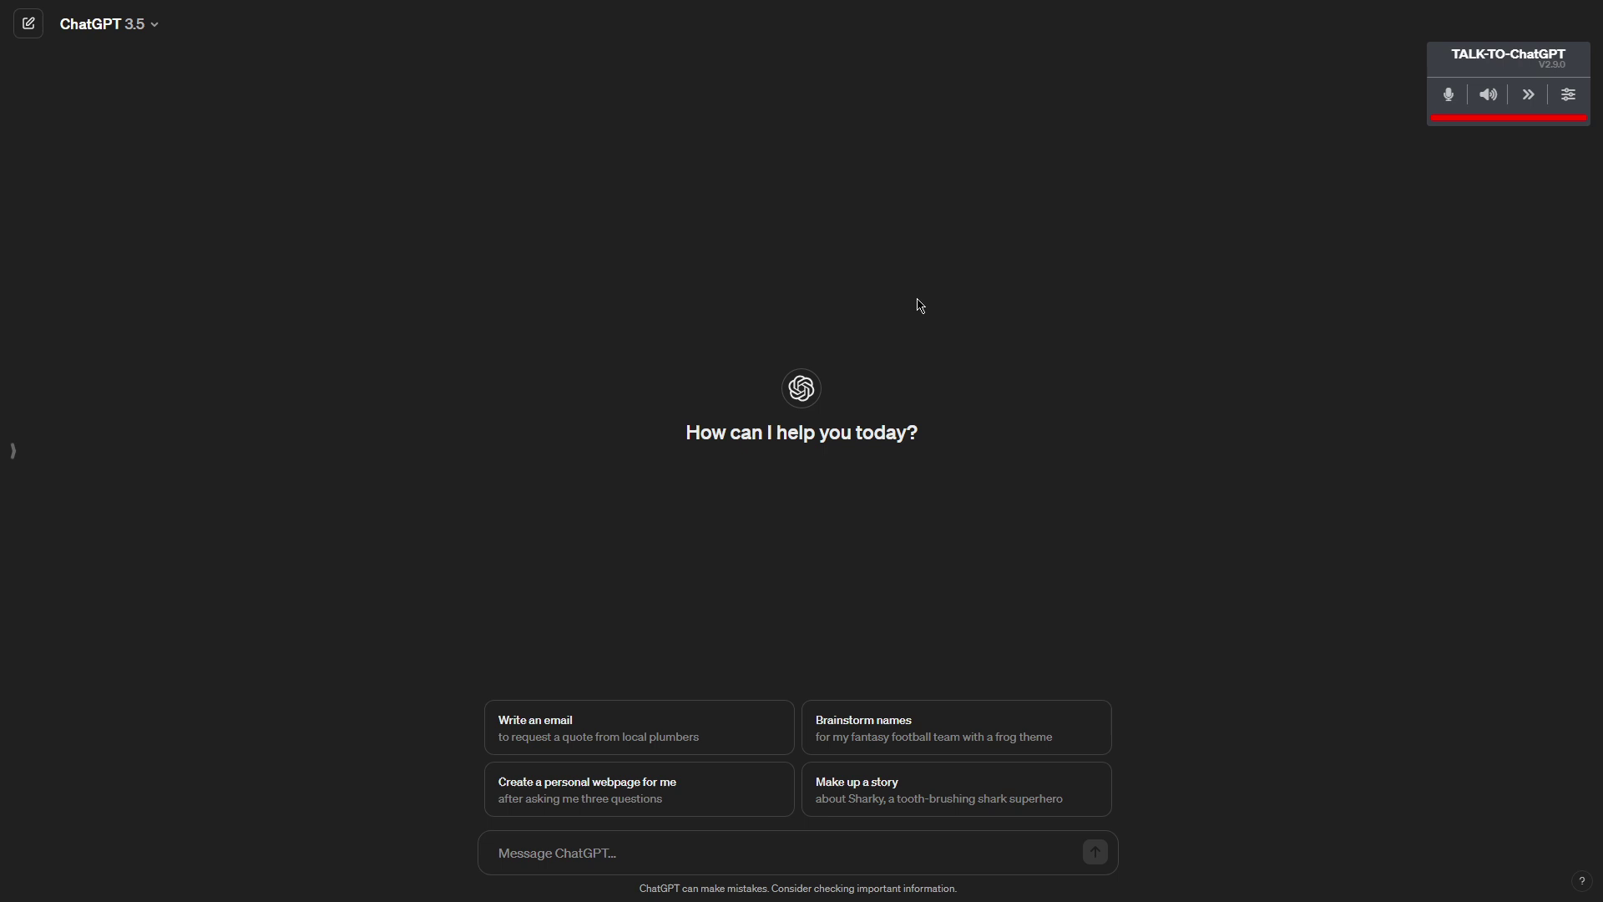
Step: Open the Talk-to-ChatGPT settings and its speech recognition language dropdown
left_click(1569, 98)
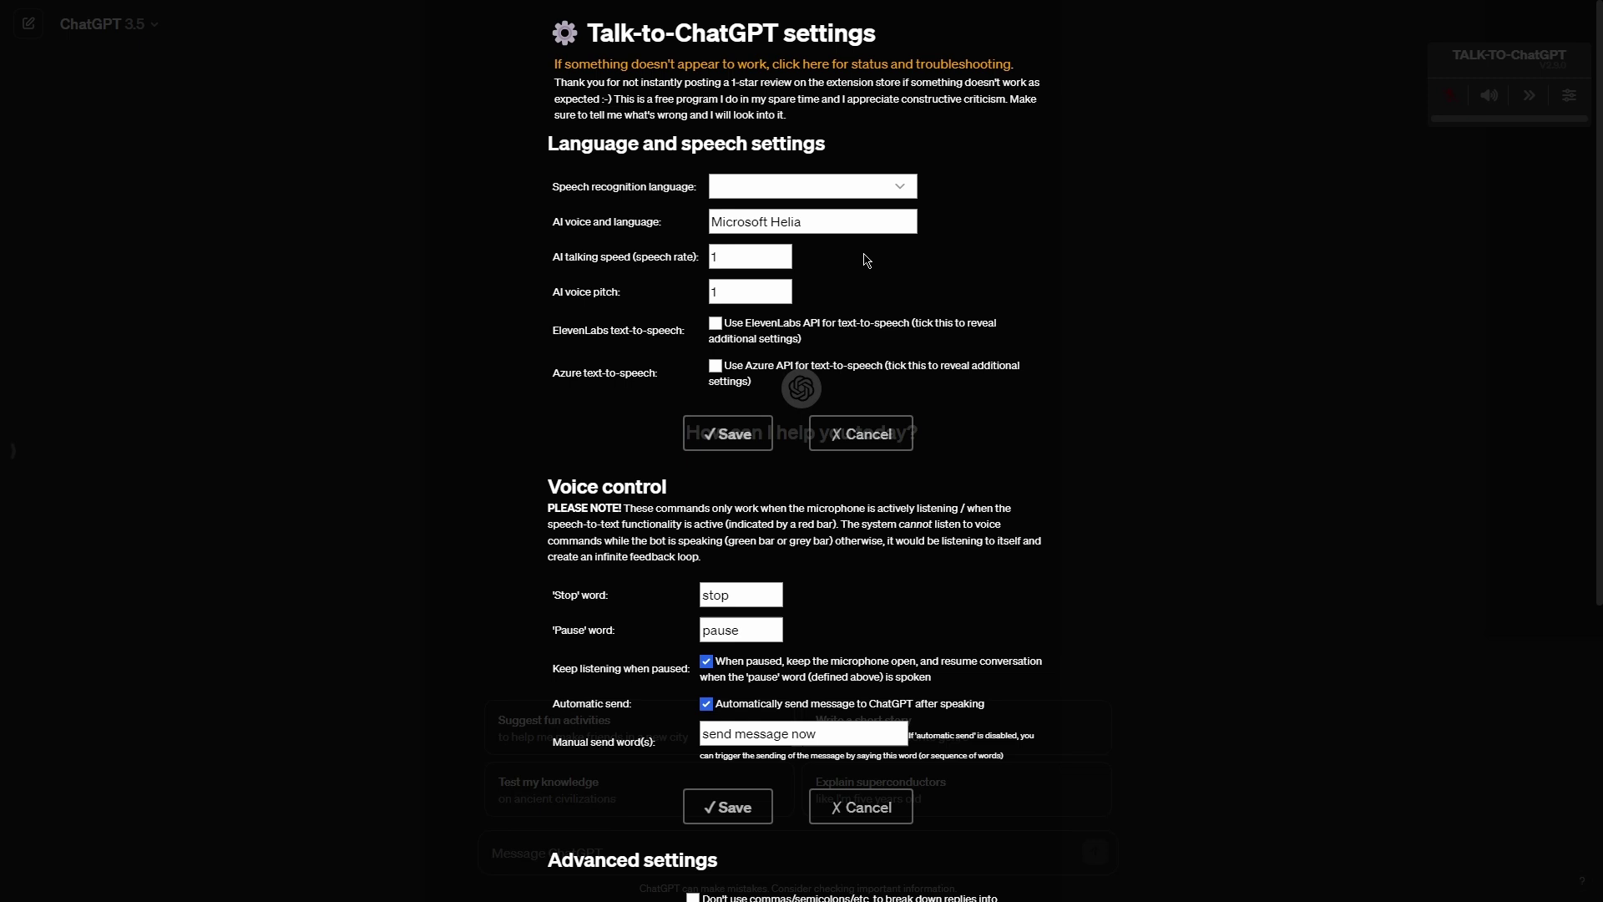
left_click(906, 186)
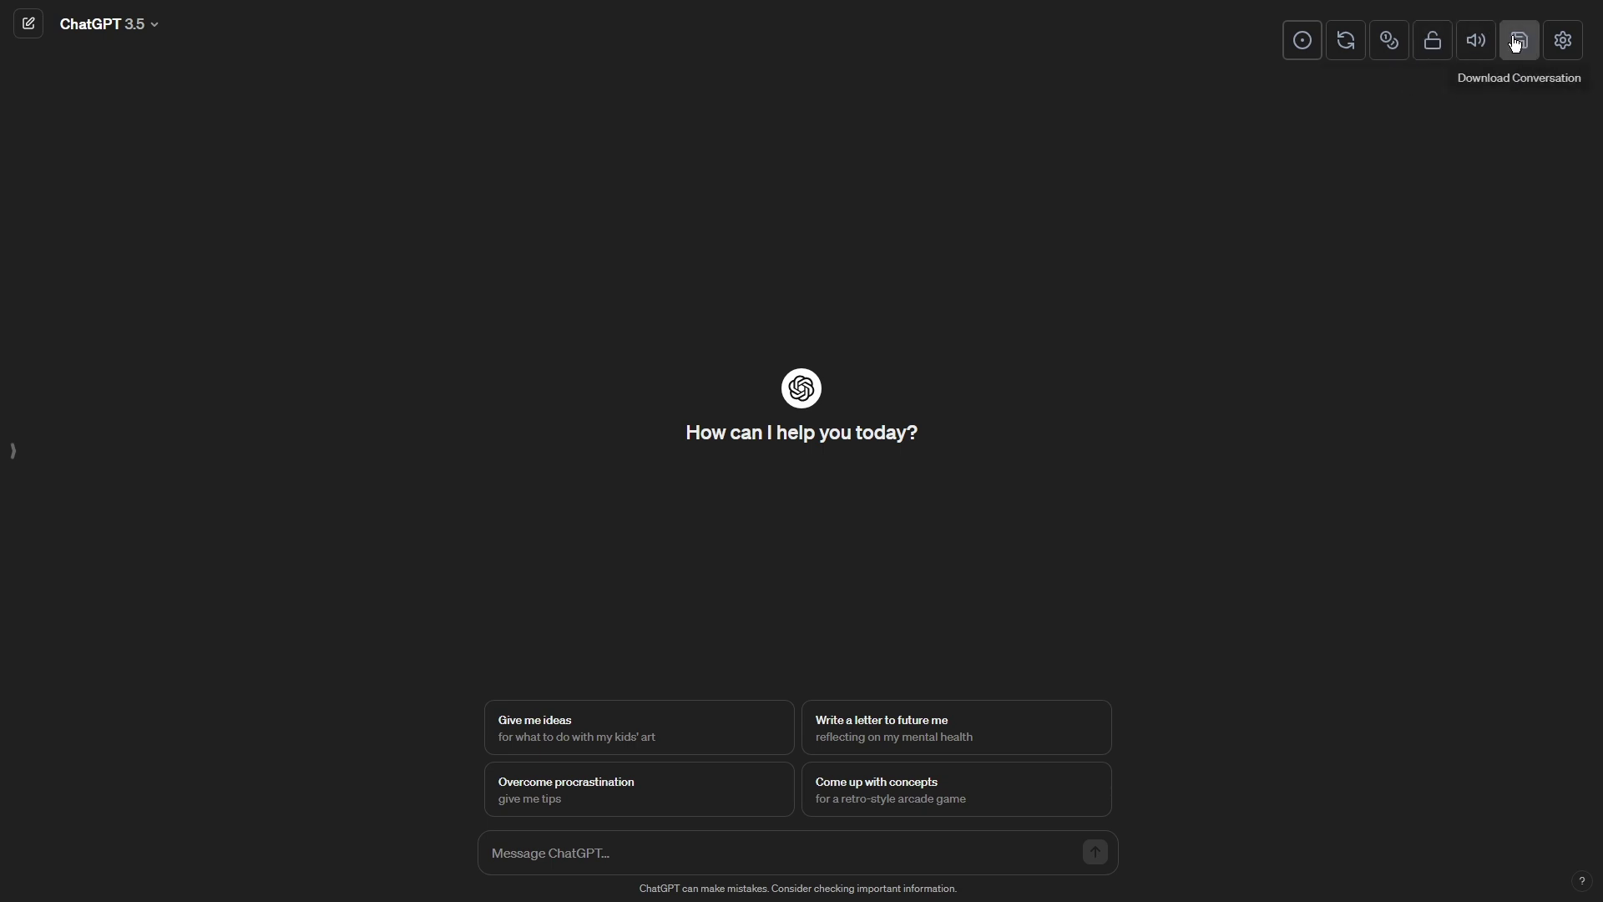
Step: Open the Promptheus Options panel from the toolbar gear icon
left_click(1562, 40)
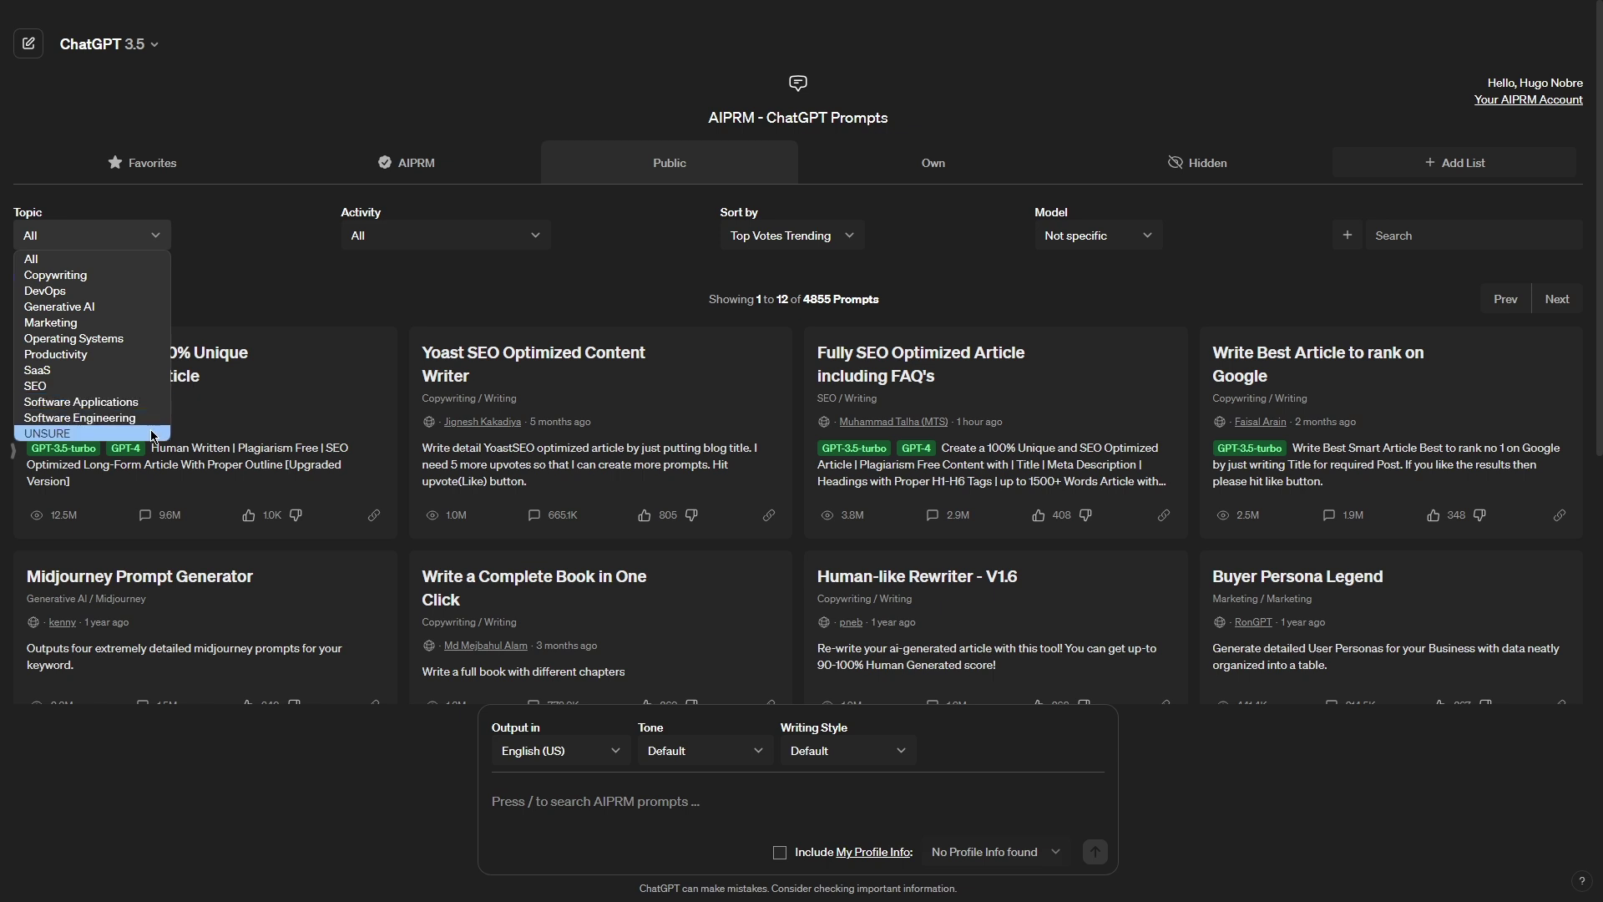
Step: Review the Topic, Output in, Tone and Writing Style options, then add a private prompt under Own
left_click(589, 755)
left_click(592, 758)
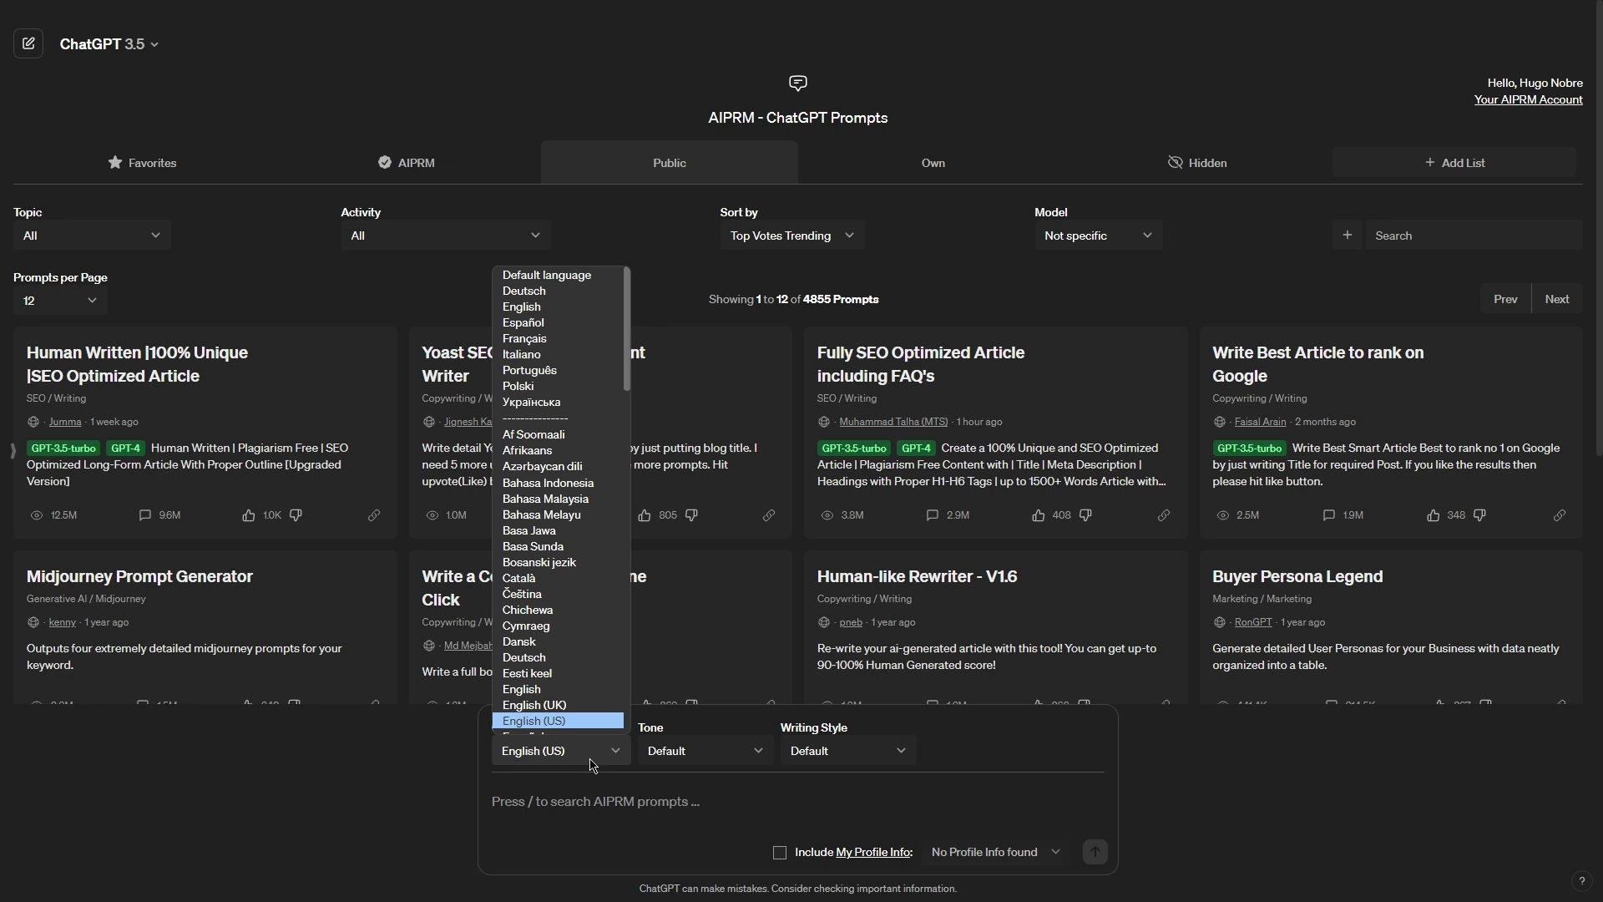
left_click(593, 763)
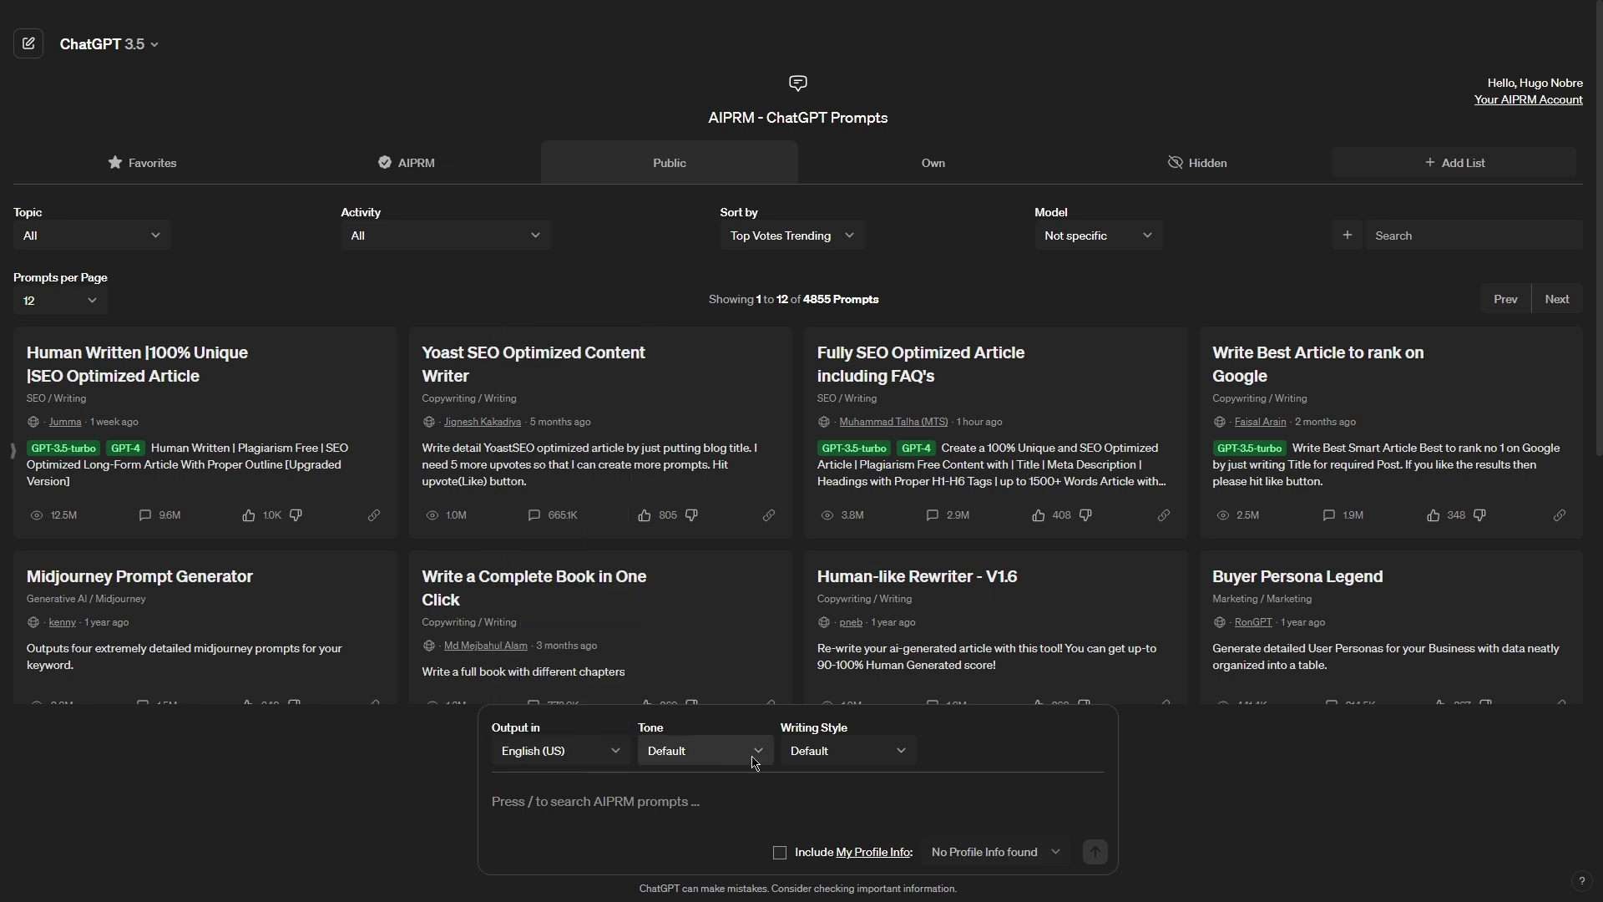
left_click(754, 763)
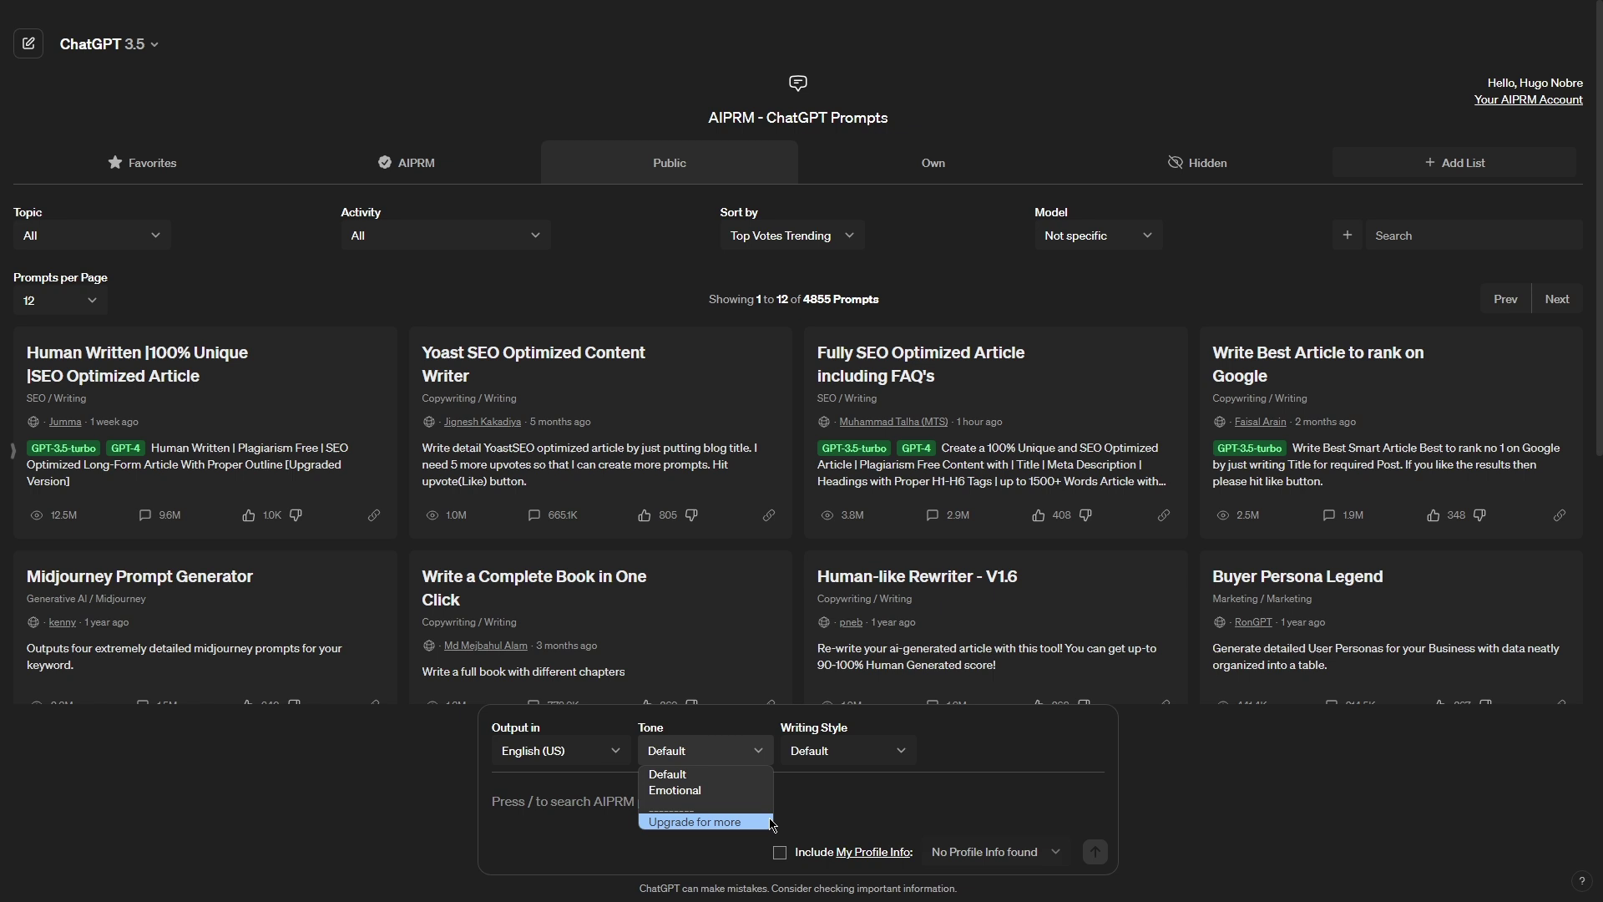
left_click(859, 791)
left_click(893, 756)
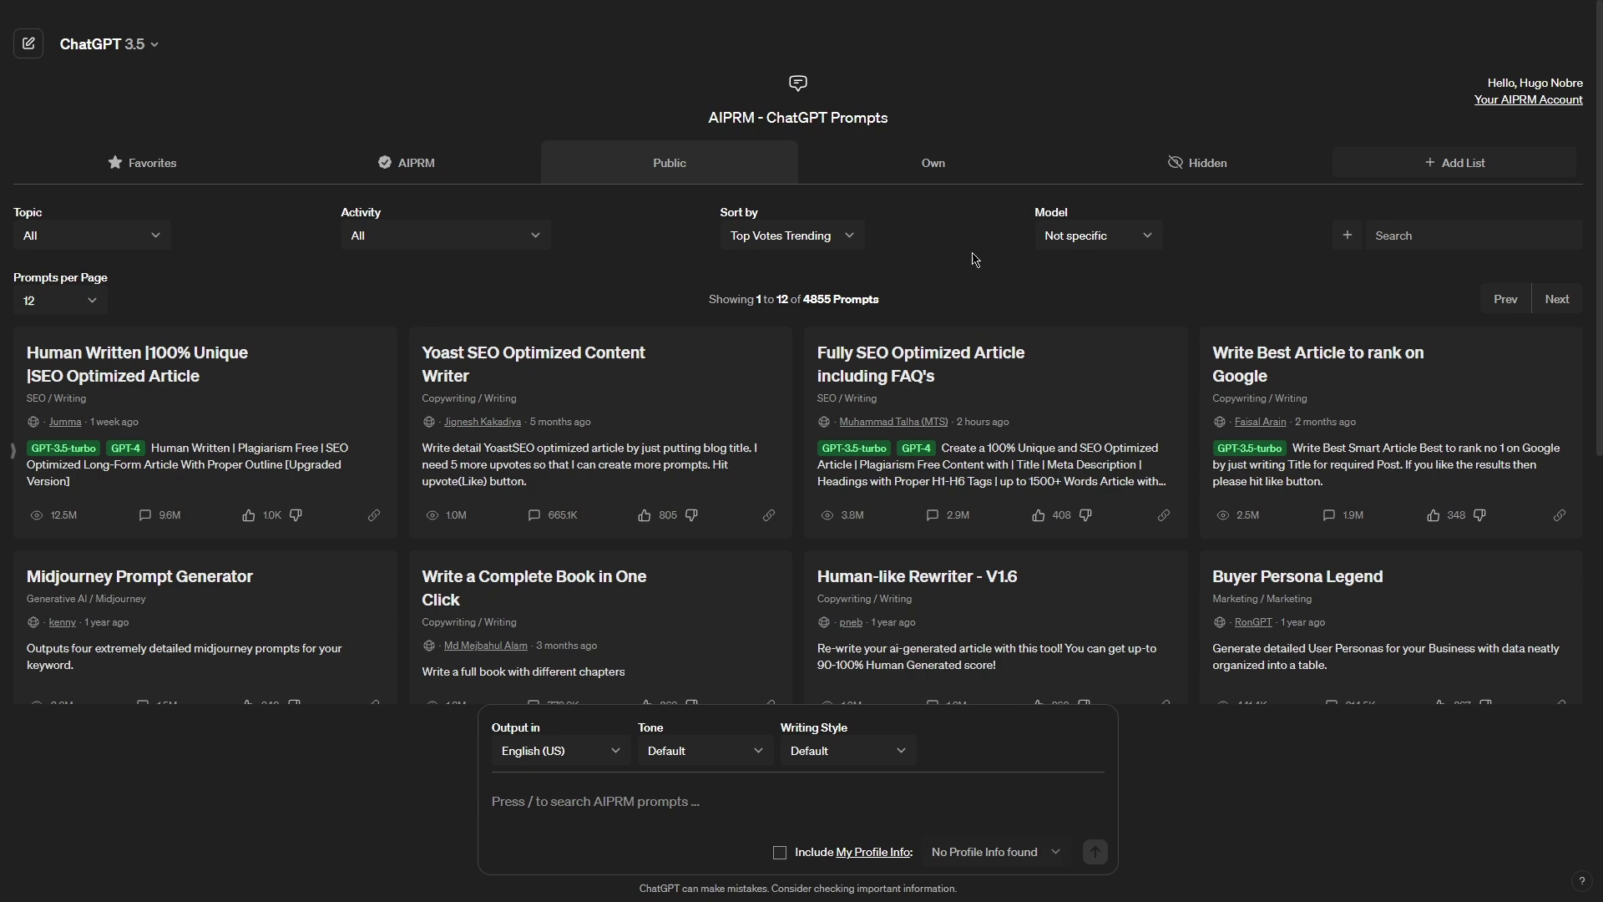
left_click(941, 172)
left_click(716, 404)
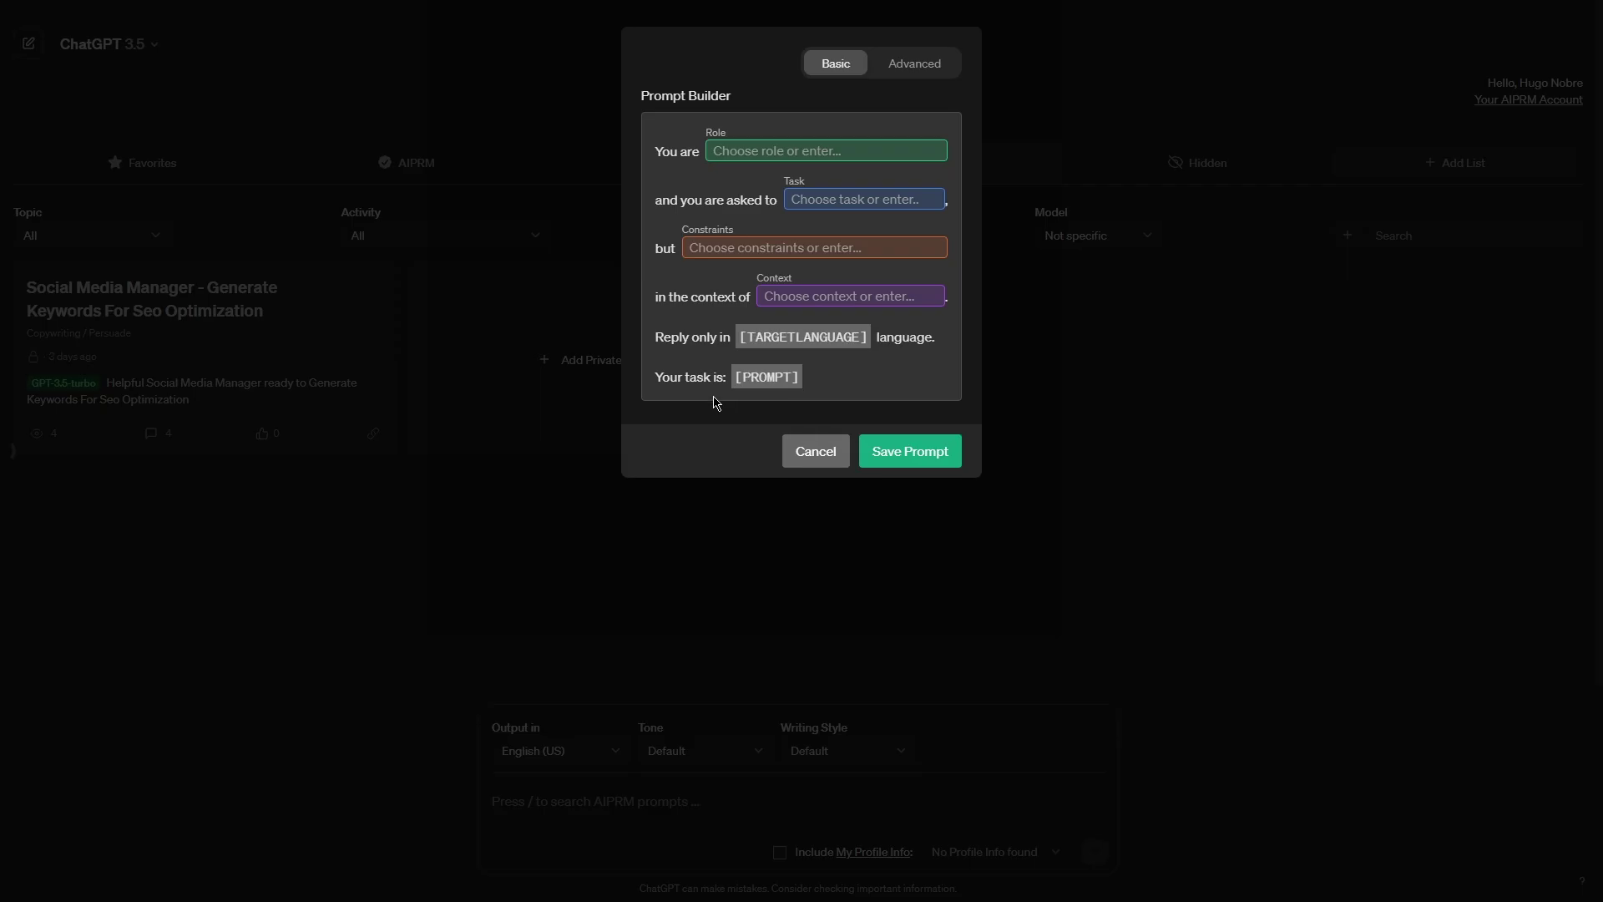
Step: Request a YouTube Script Creator script about different AI chatbot models and their strengths
left_click(932, 154)
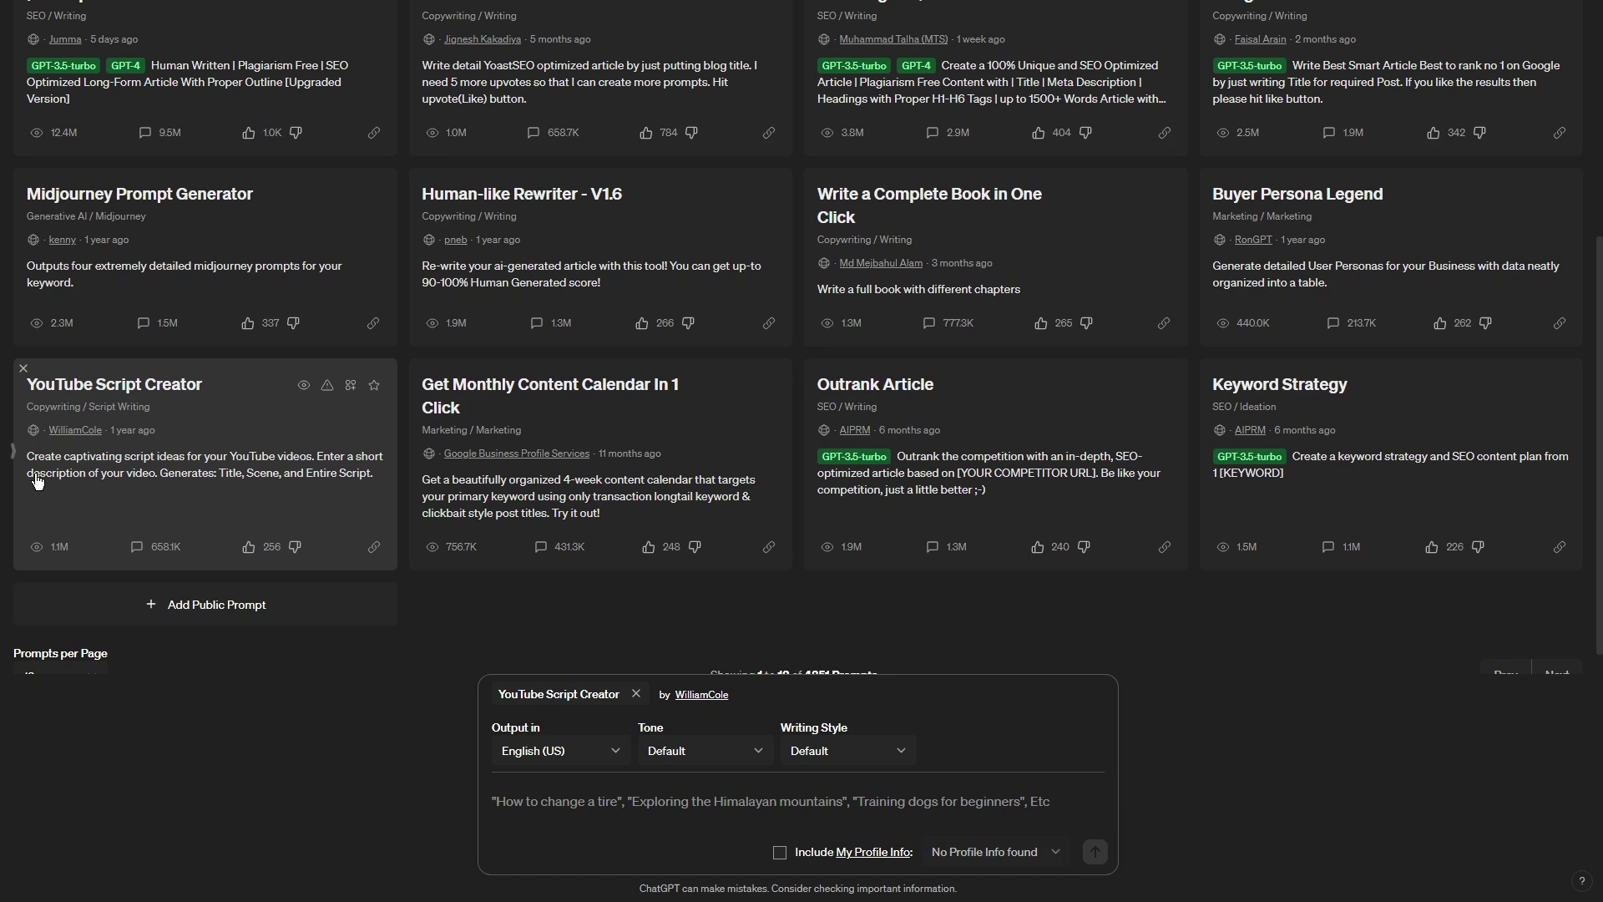
type("The video is about different ai chatbot models and what they are good at as well as showing some prompt exampl")
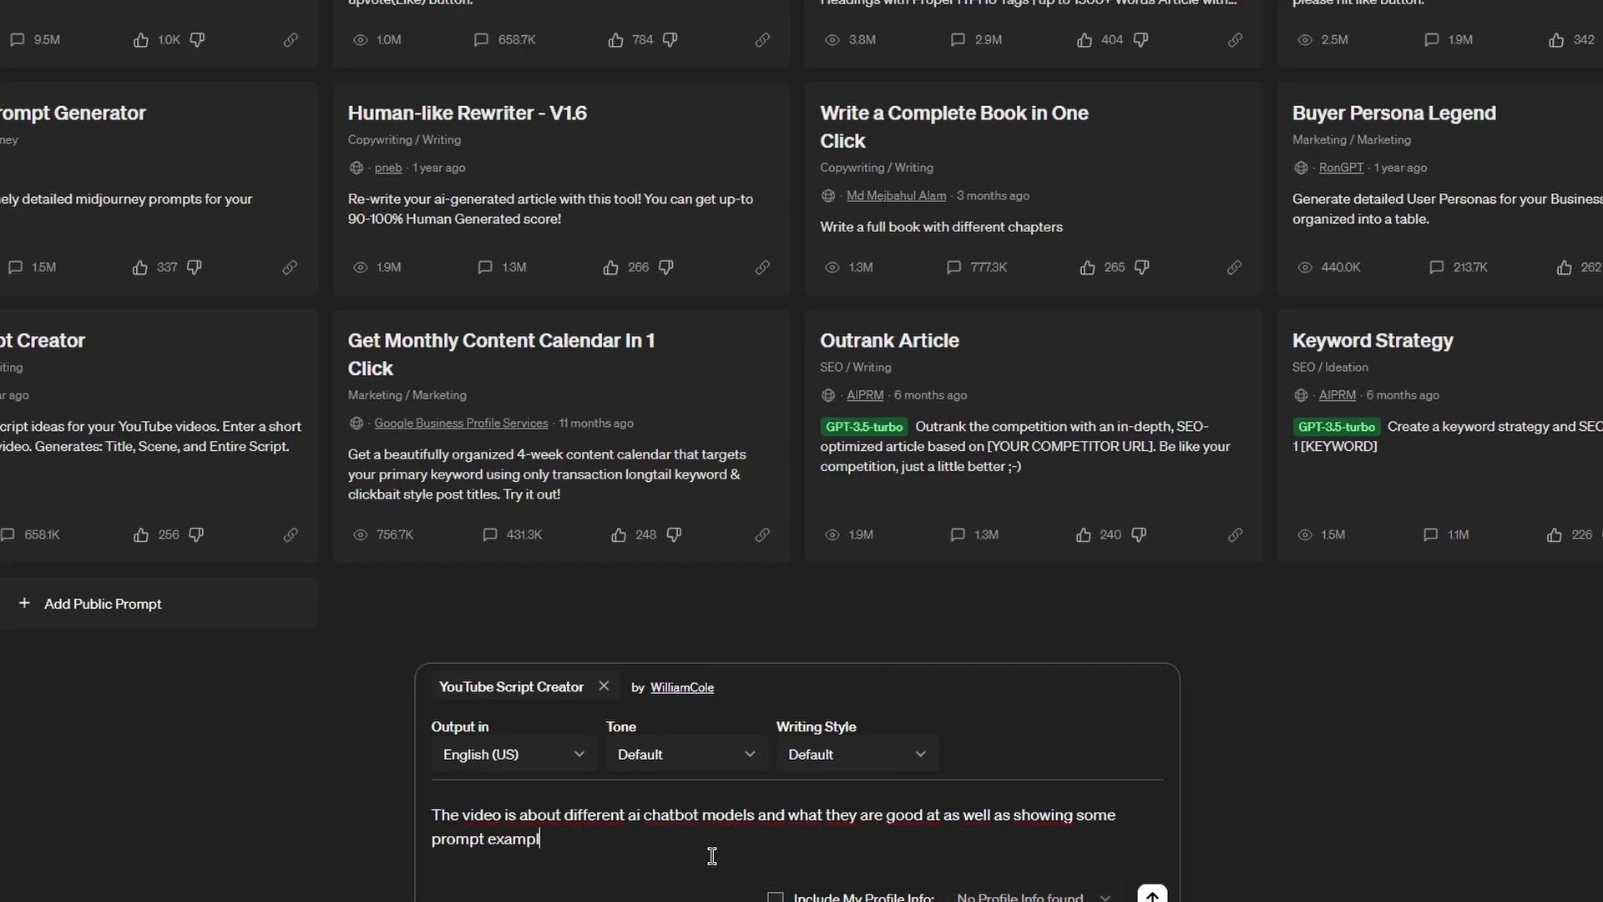
type("es")
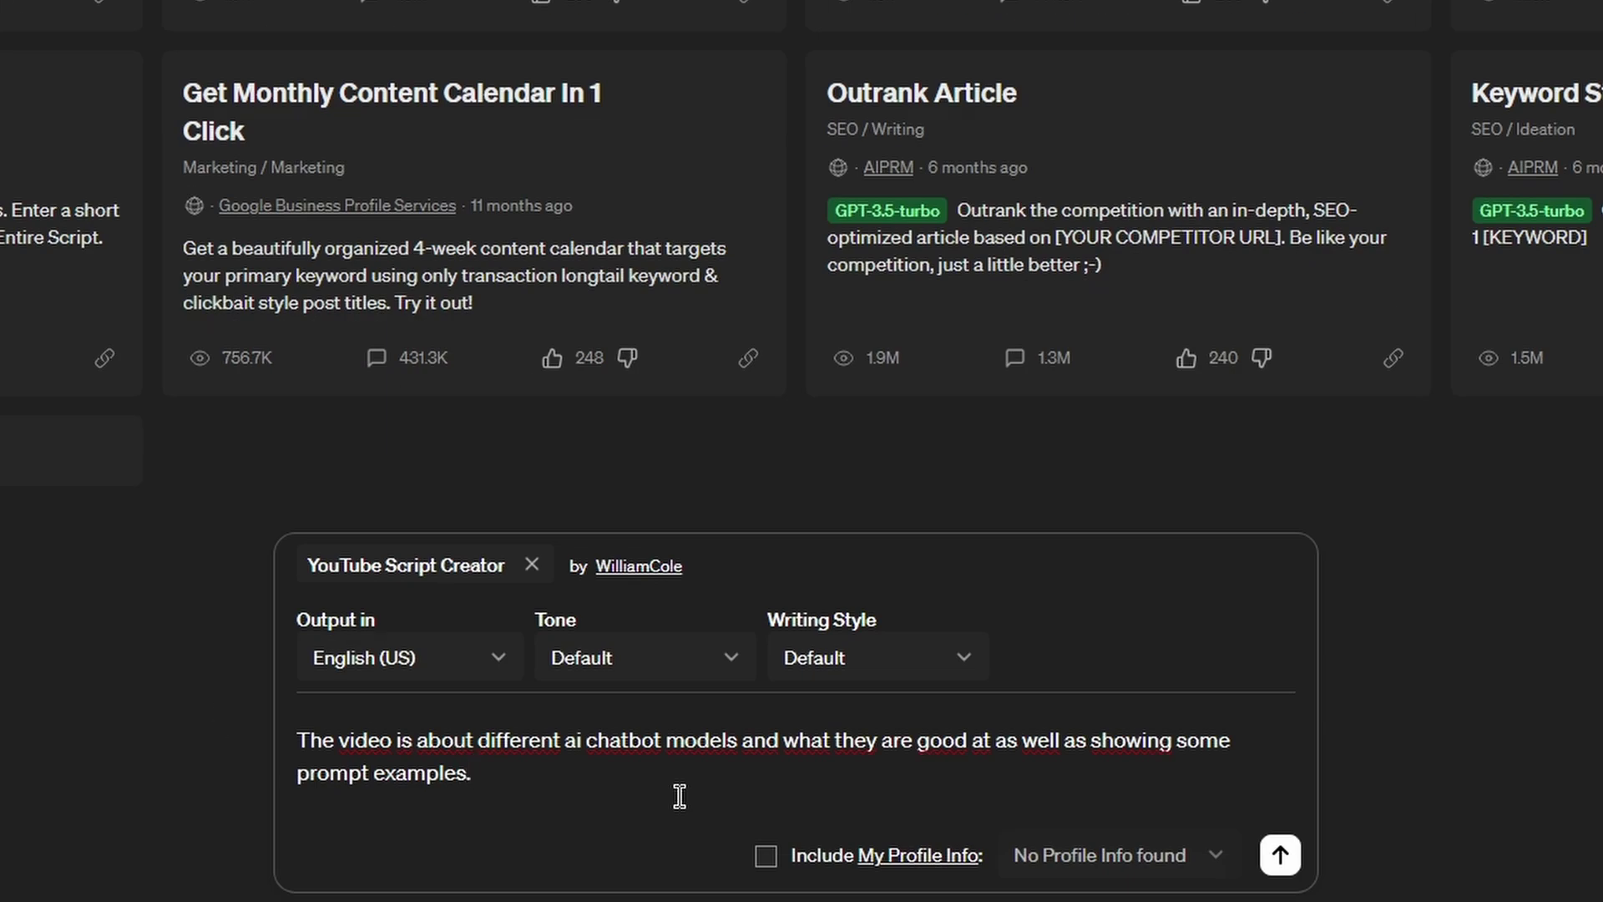
type(".")
key("Return")
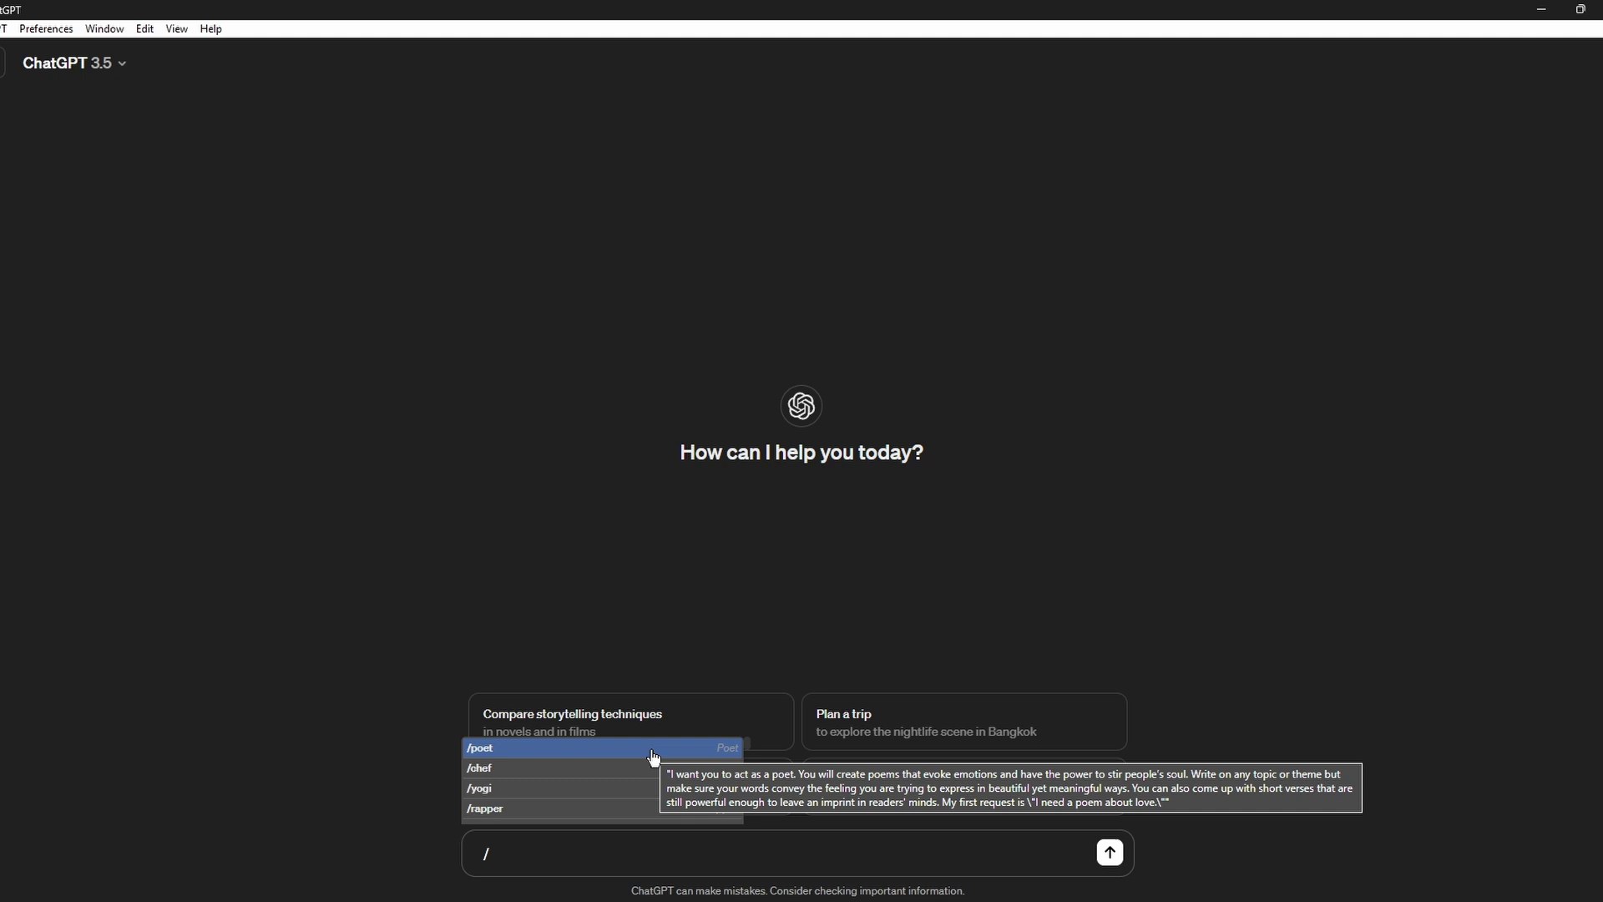
Step: Send the /yt YouTube Keyword Researcher prompt filled in with 'chatgpt chrome extension'
type("yt")
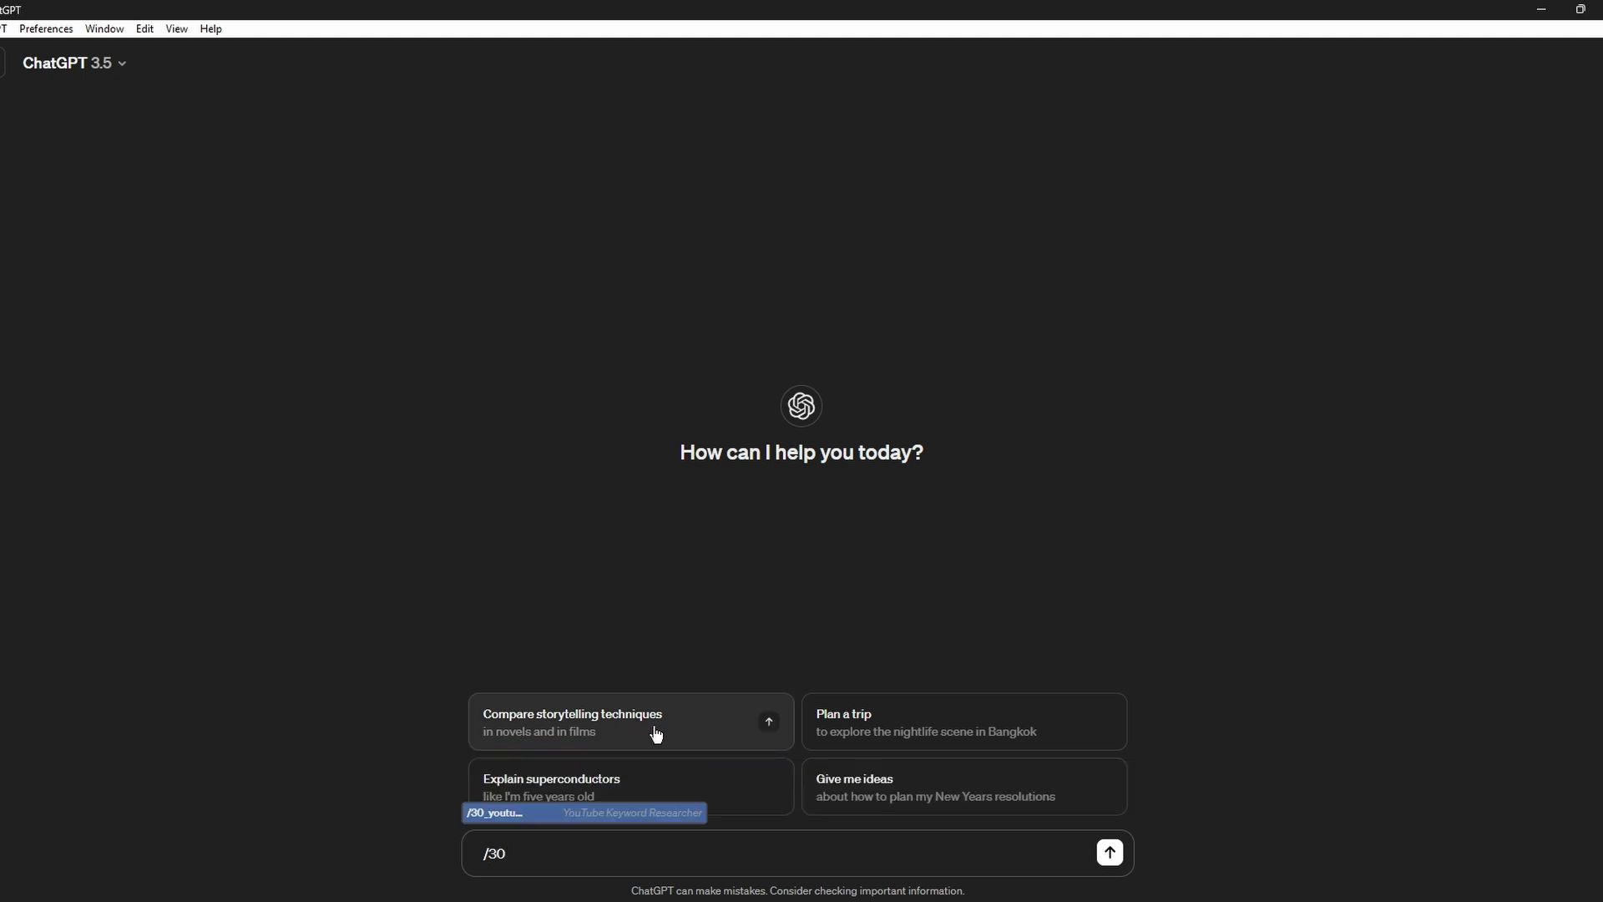
left_click(662, 808)
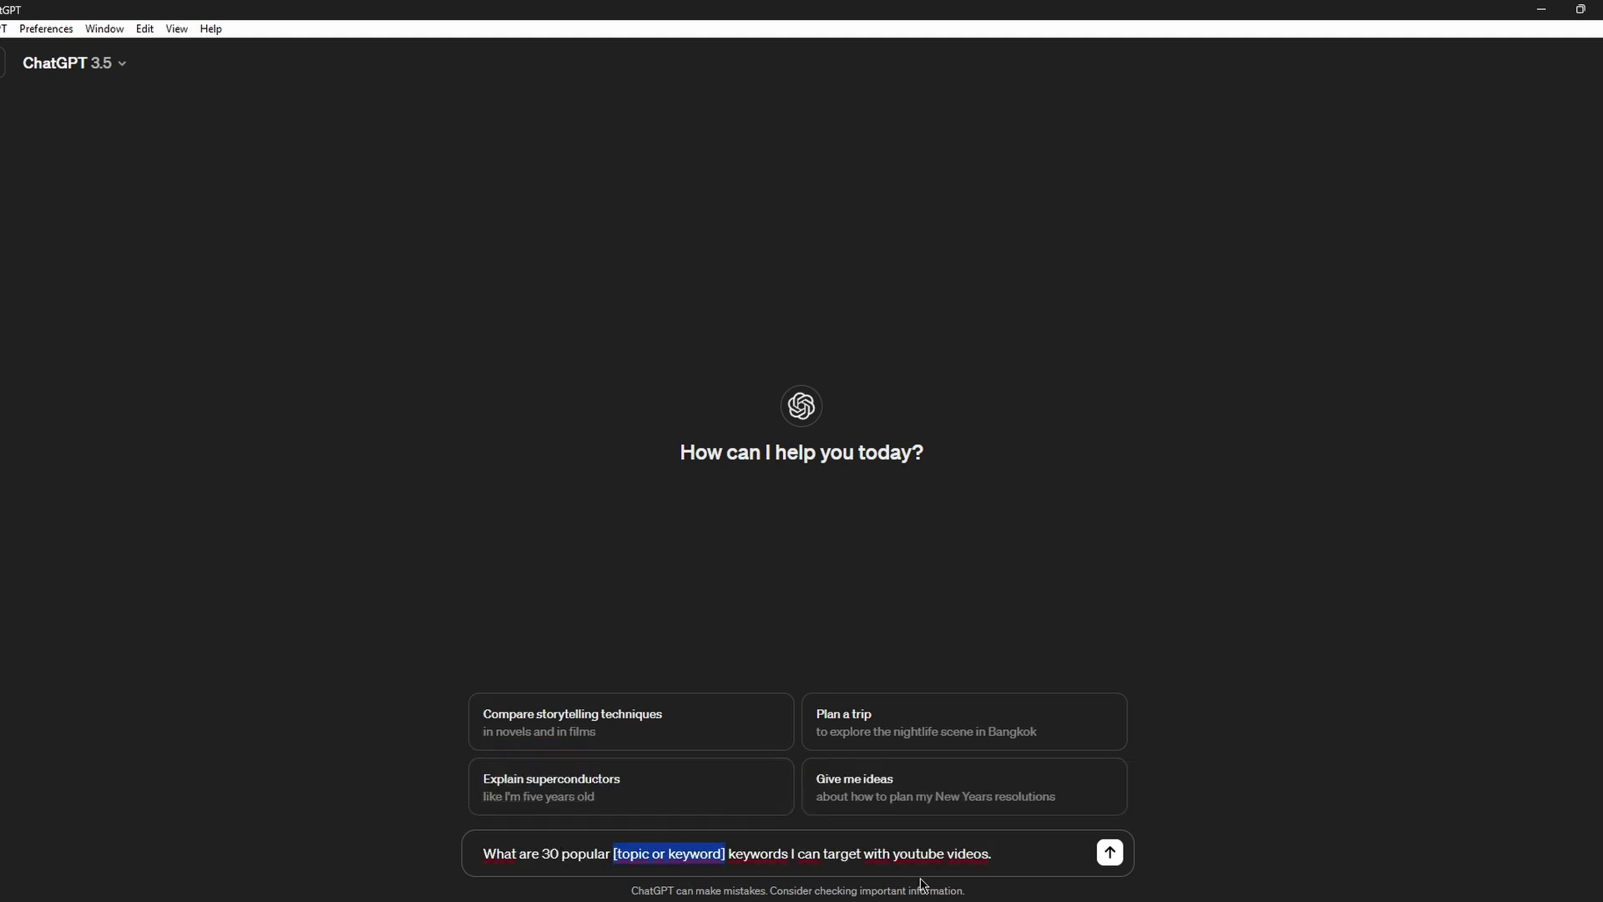
type("chatgpt chr")
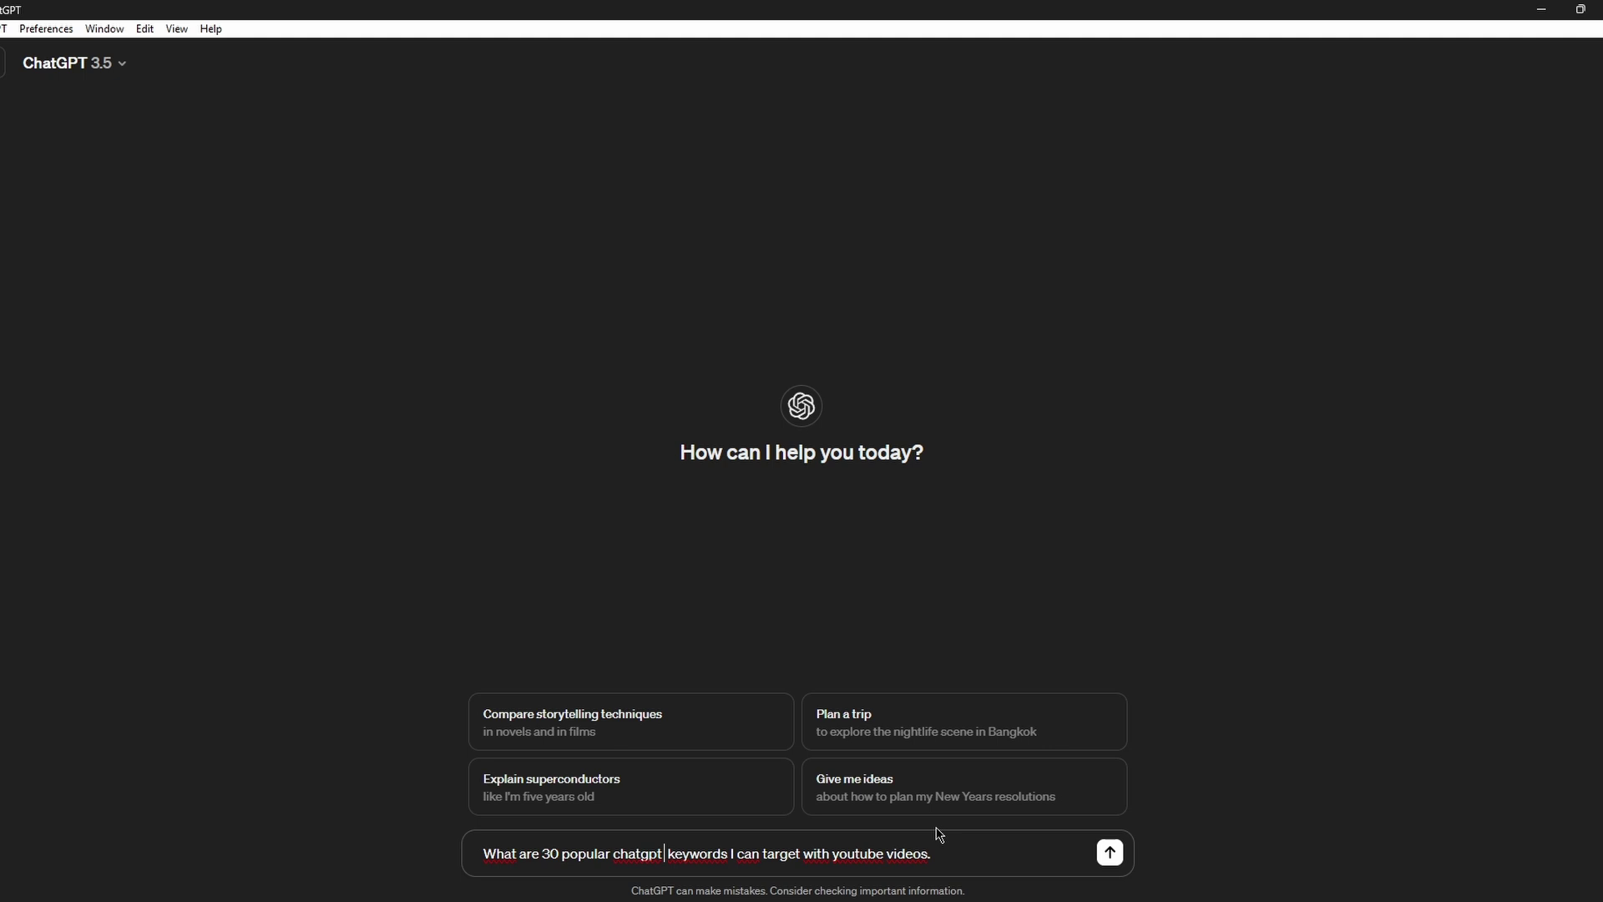
type("ome extension")
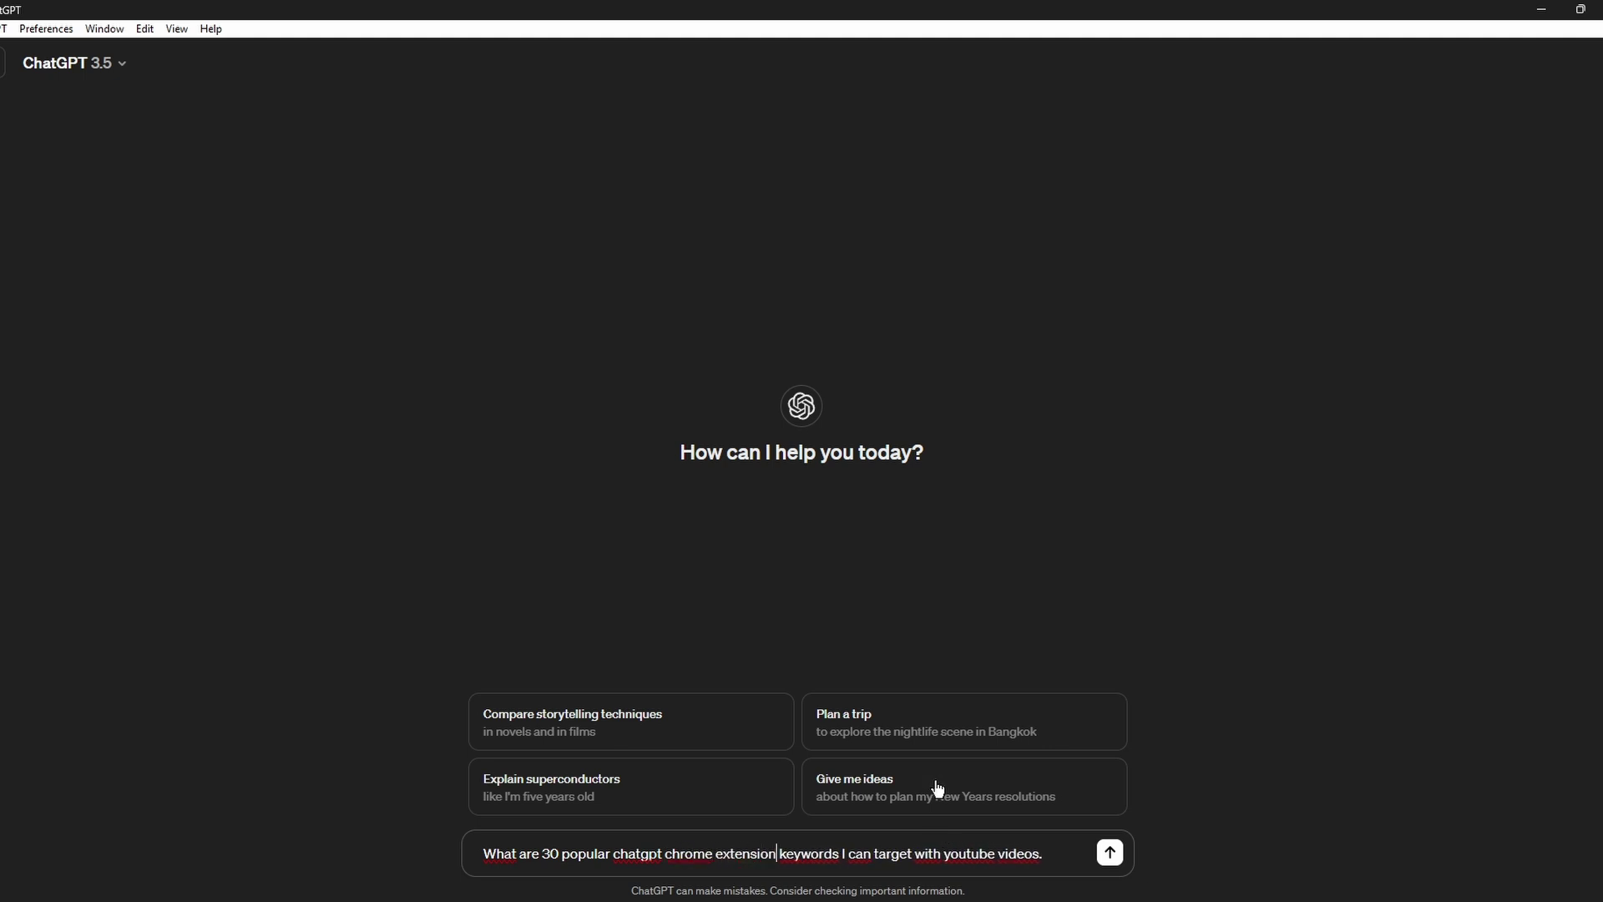
left_click(1108, 851)
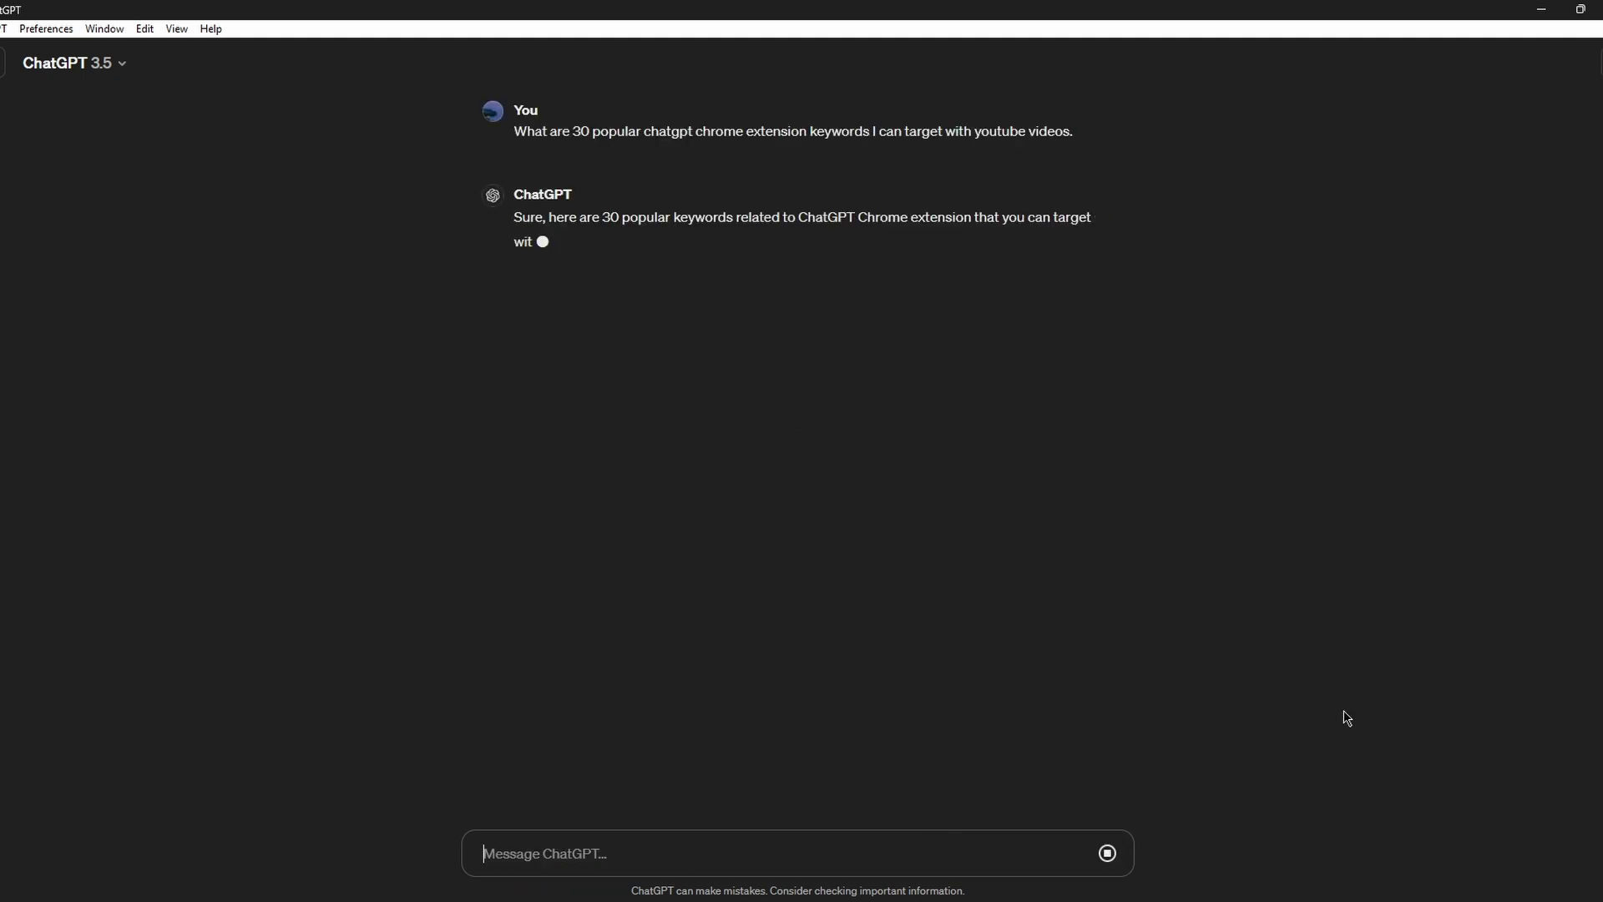